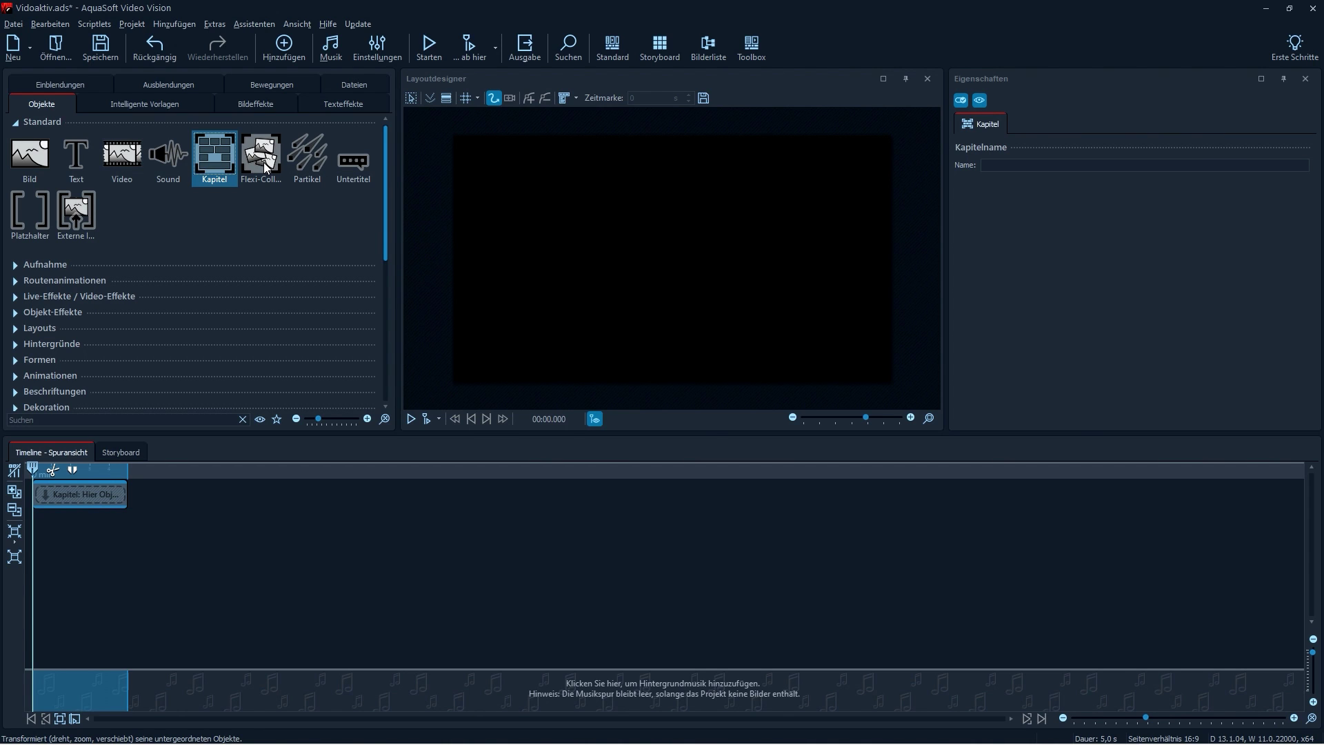
Insert the photo of brown hens in front of the long farm building from the Content/Bilder folder into the empty chapter
{"action": "left_click", "coordinate": [349, 84]}
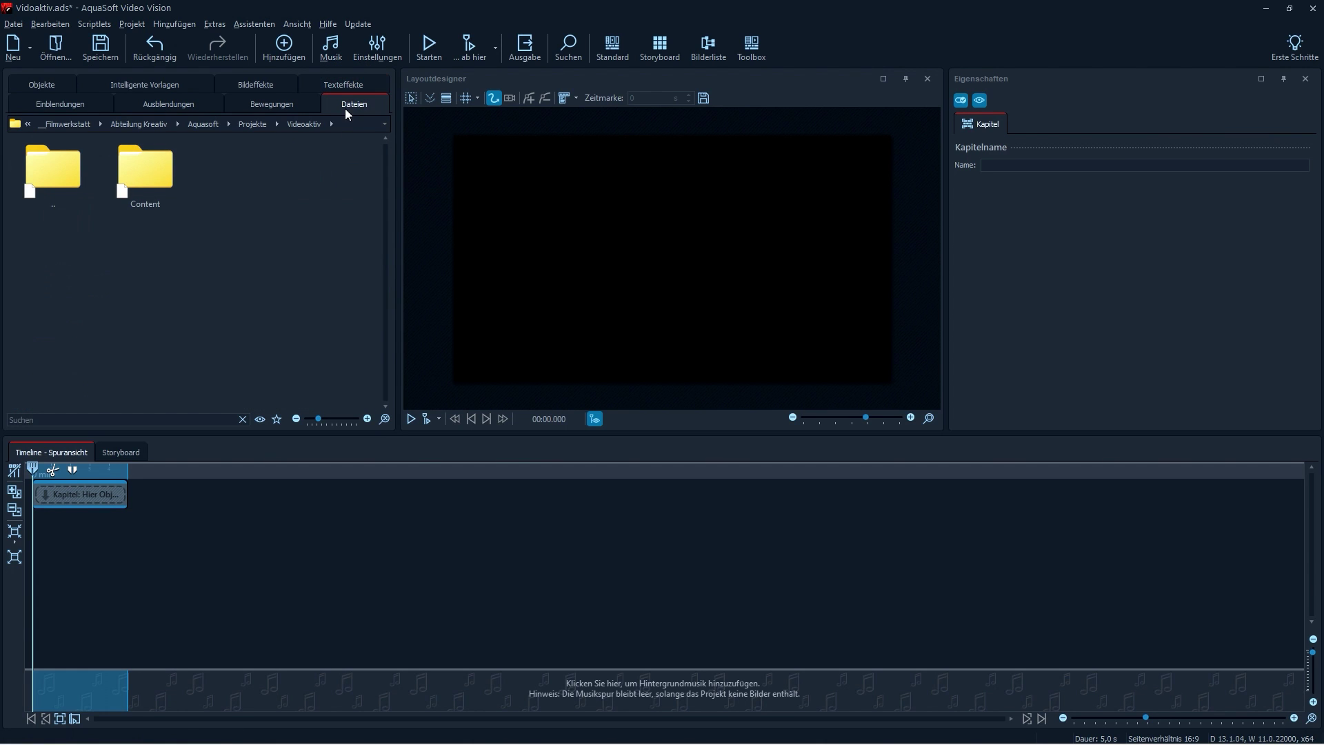
{"action": "double_click", "coordinate": [150, 168]}
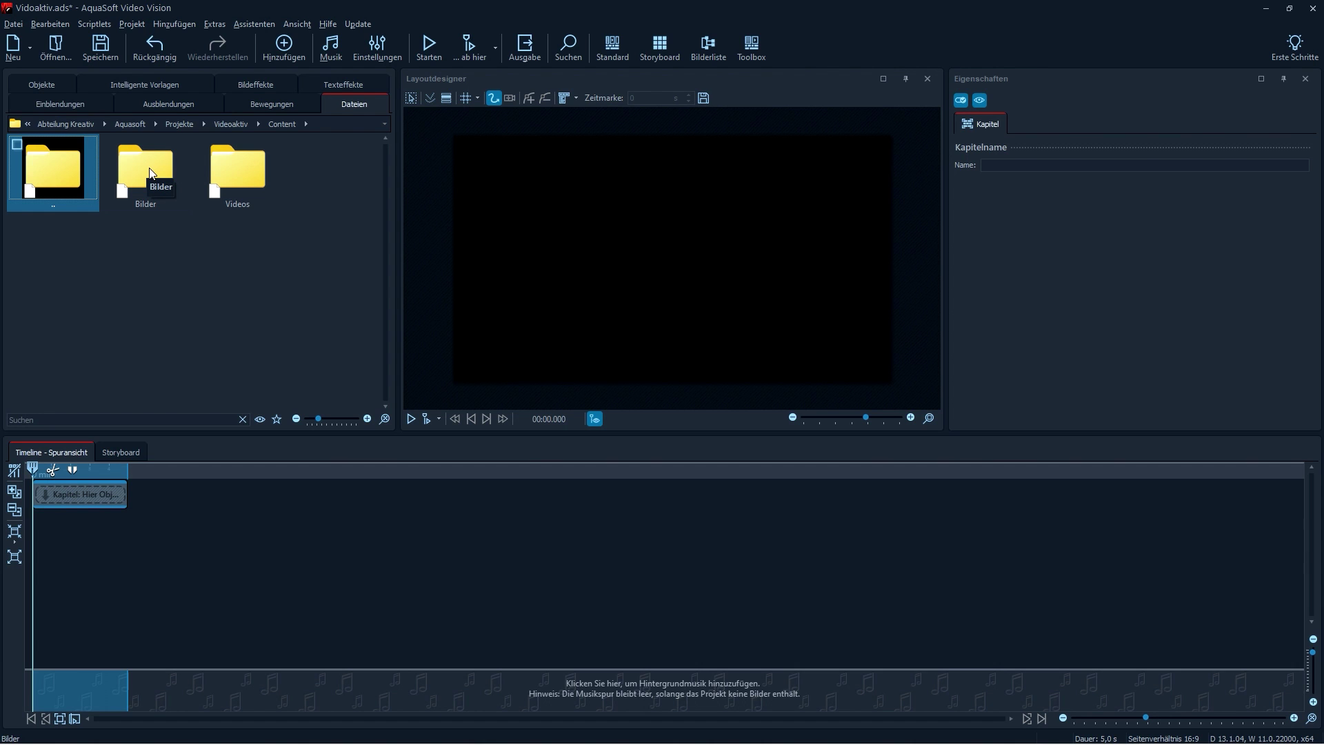
{"action": "double_click", "coordinate": [150, 168]}
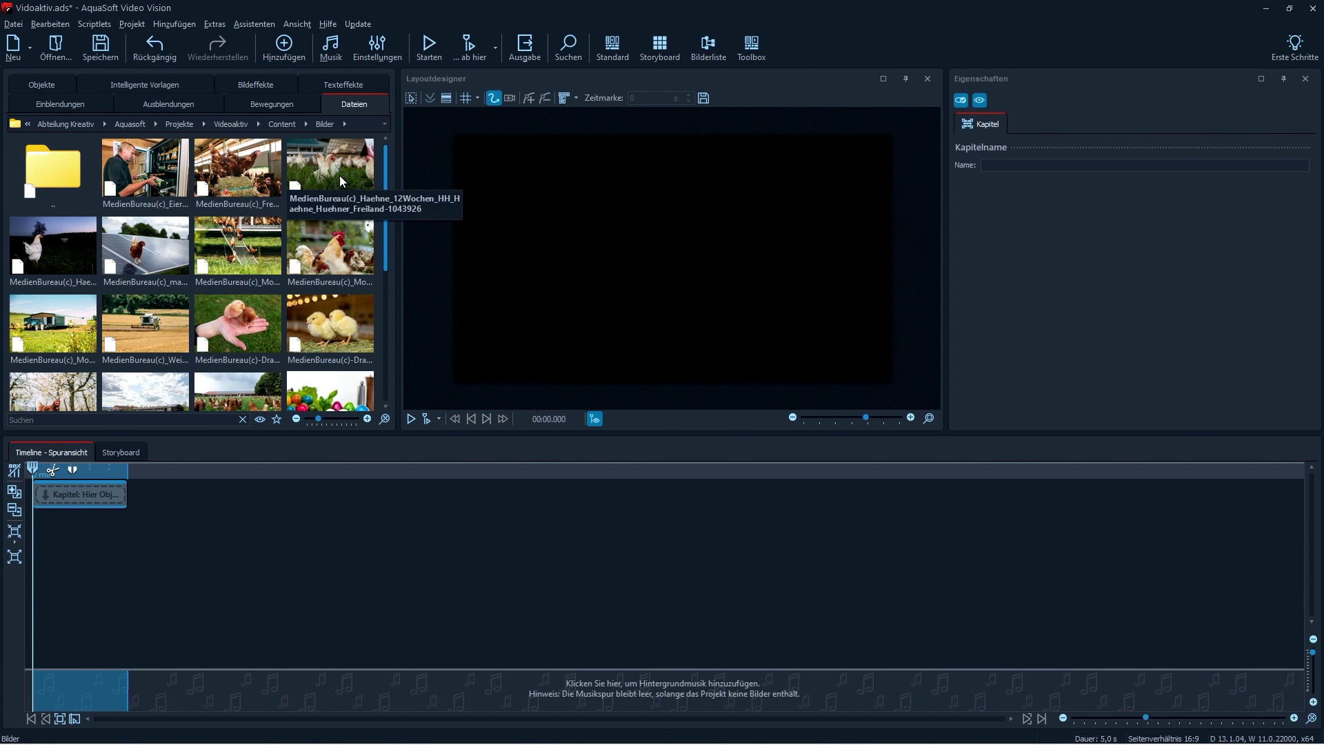
{"action": "left_click_drag", "start_coordinate": [386, 184], "coordinate": [371, 279]}
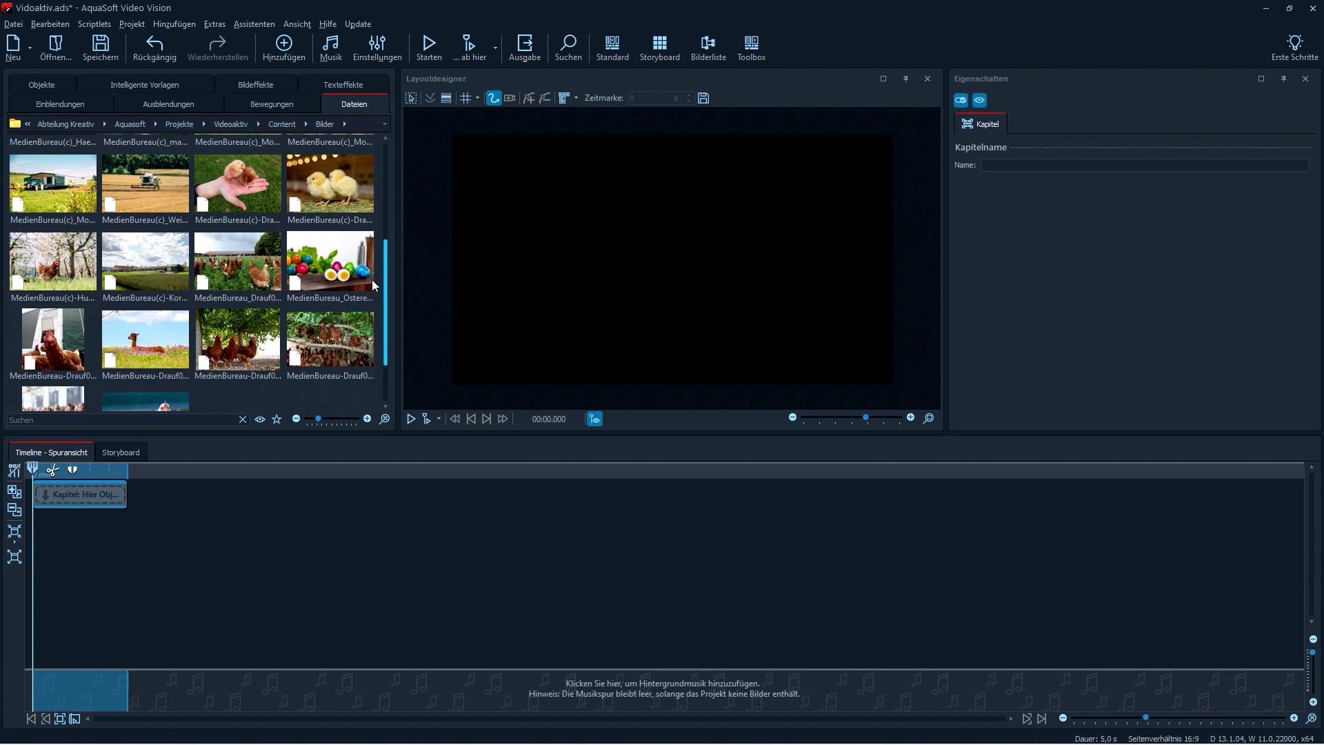
{"action": "left_click_drag", "start_coordinate": [270, 287], "coordinate": [88, 482]}
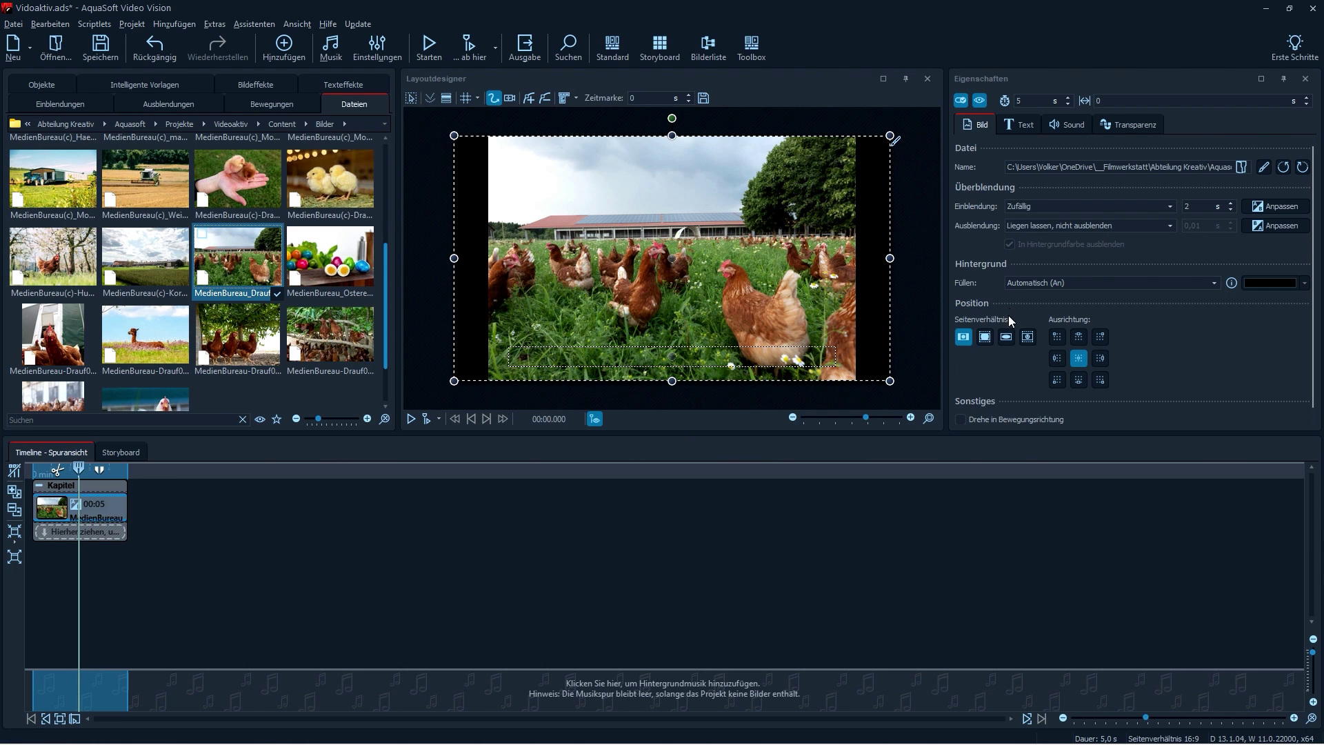
Set the hen photo's aspect ratio mode to Zuschneiden and its fade-out to Abrupt abblenden
{"action": "left_click", "coordinate": [984, 340]}
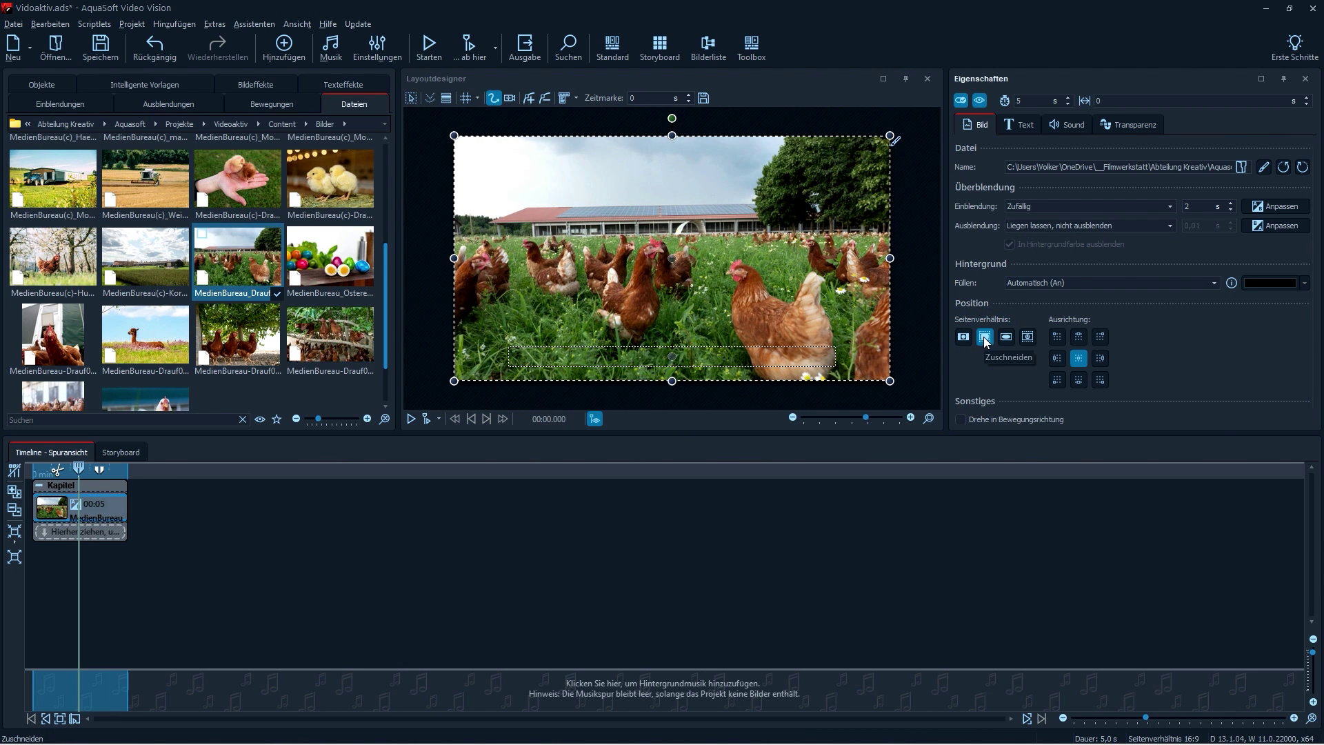
{"action": "left_click", "coordinate": [1170, 226]}
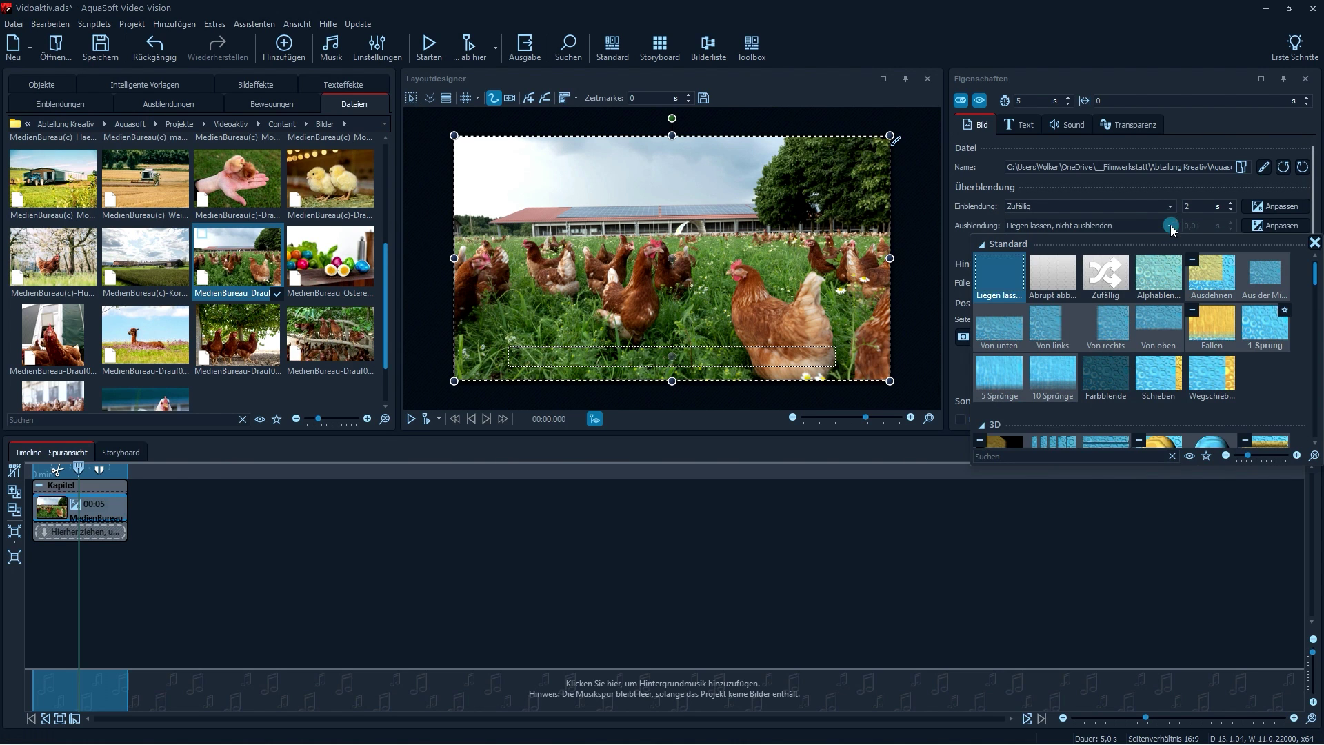
{"action": "left_click", "coordinate": [1047, 280]}
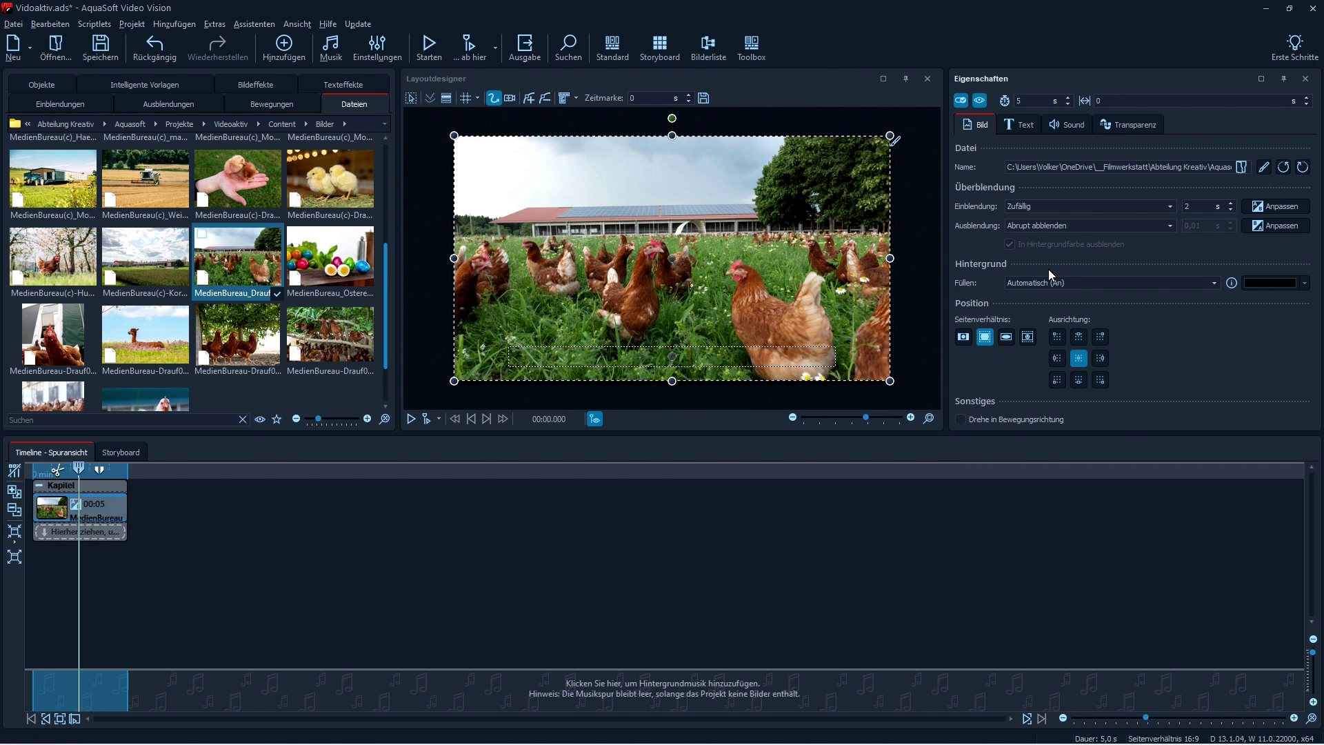
Choose the wipe transition "Mit weißem Rand" as the hen photo's fade-in
{"action": "left_click", "coordinate": [1170, 207]}
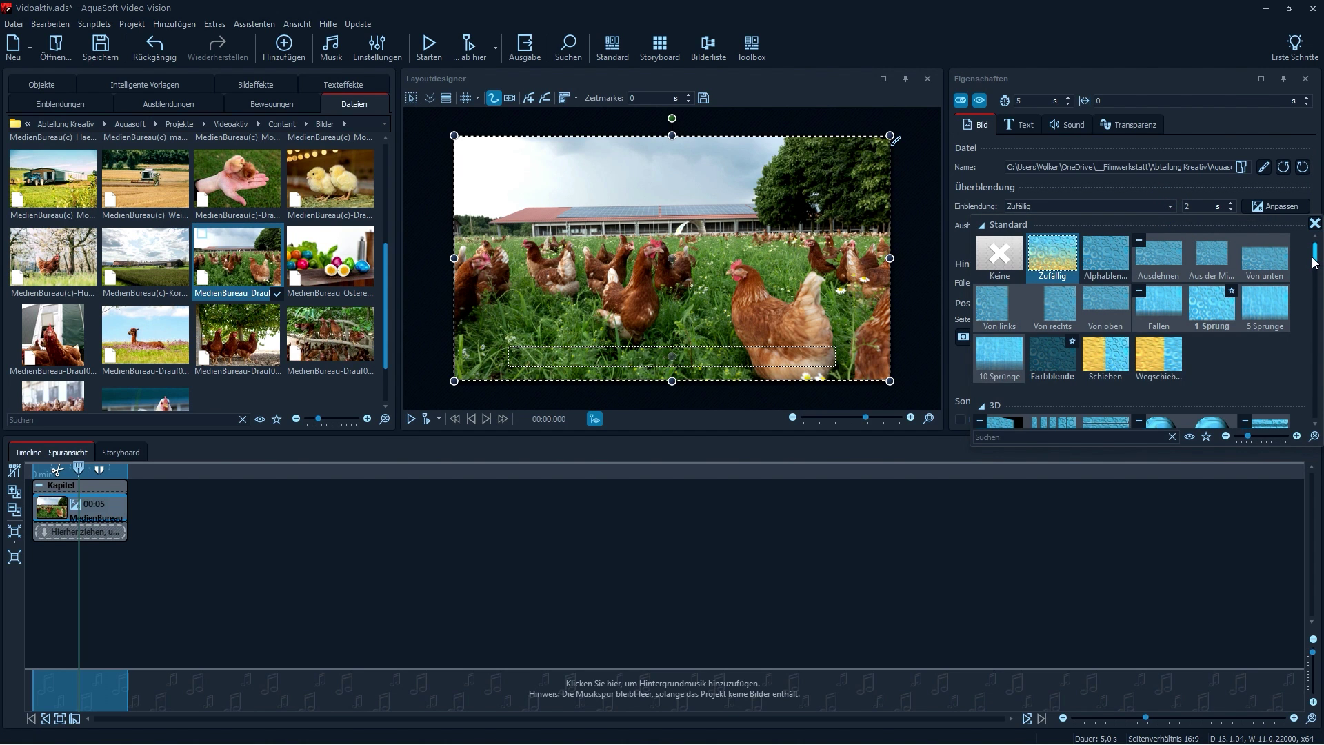
{"action": "left_click_drag", "start_coordinate": [1315, 262], "coordinate": [1318, 338]}
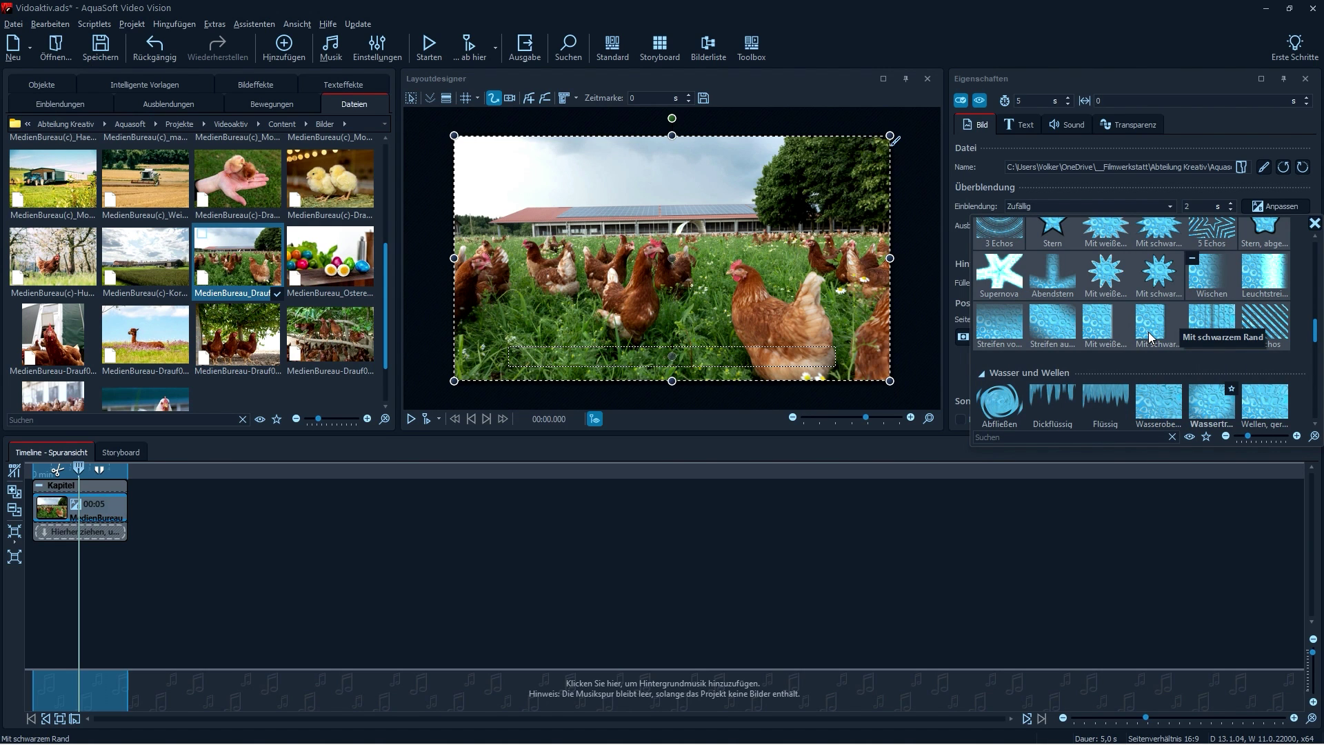
{"action": "left_click", "coordinate": [1106, 317]}
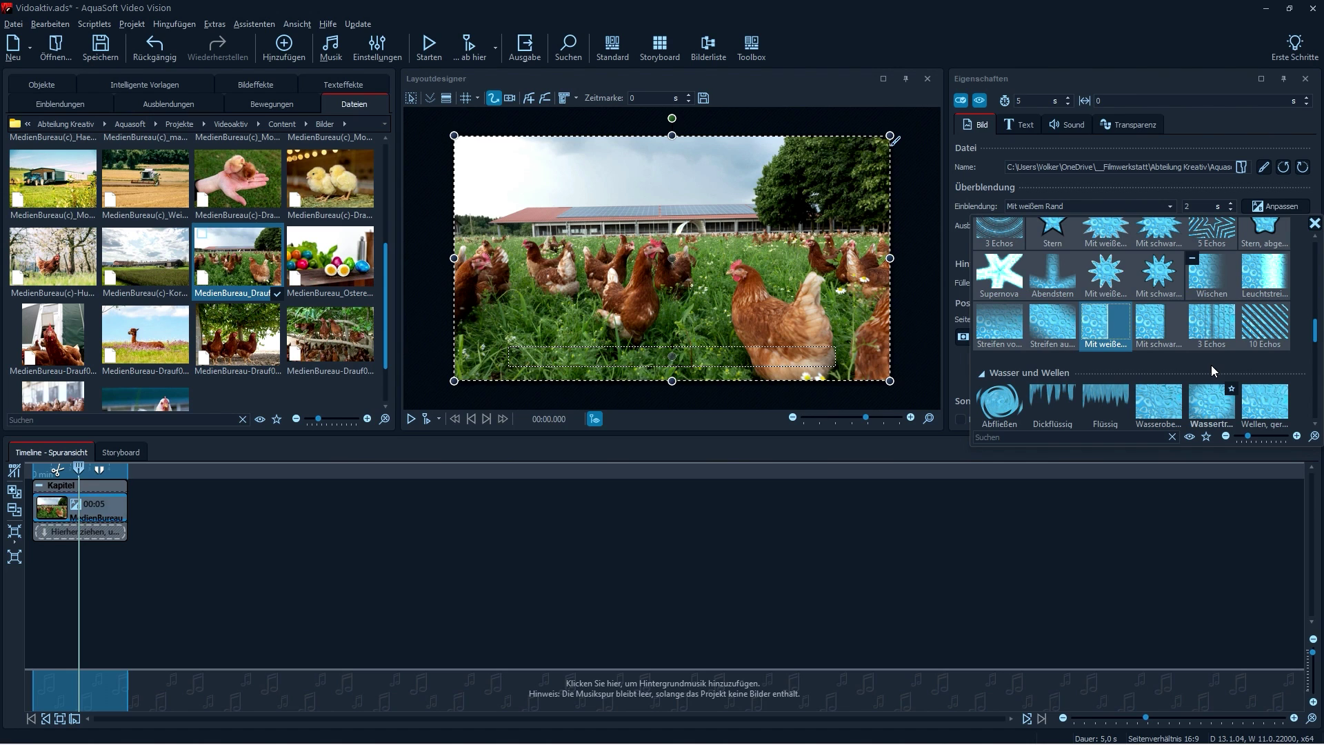
{"action": "double_click", "coordinate": [1108, 318]}
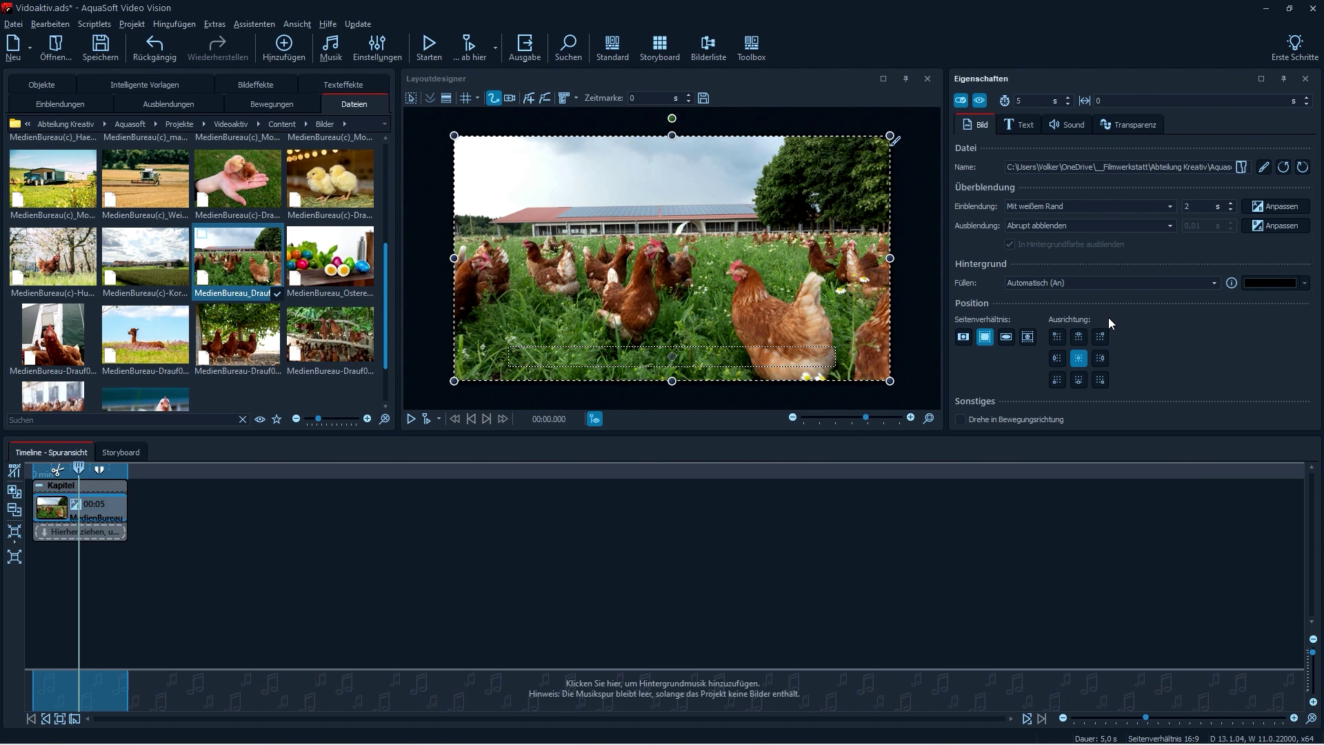
Customize the fade-in wipe to start from the centre with a hardness of 100 % and an angle of about 29°
{"action": "left_click", "coordinate": [1273, 205]}
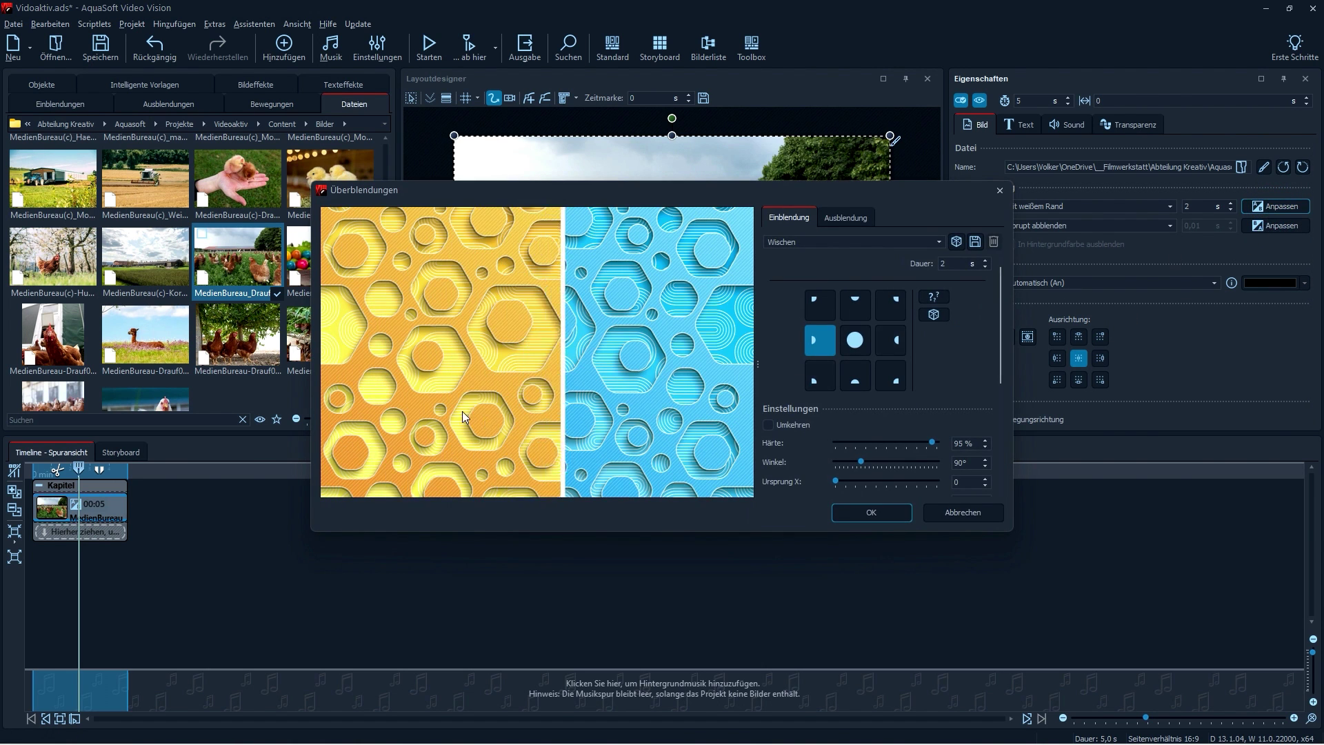
{"action": "left_click", "coordinate": [855, 338]}
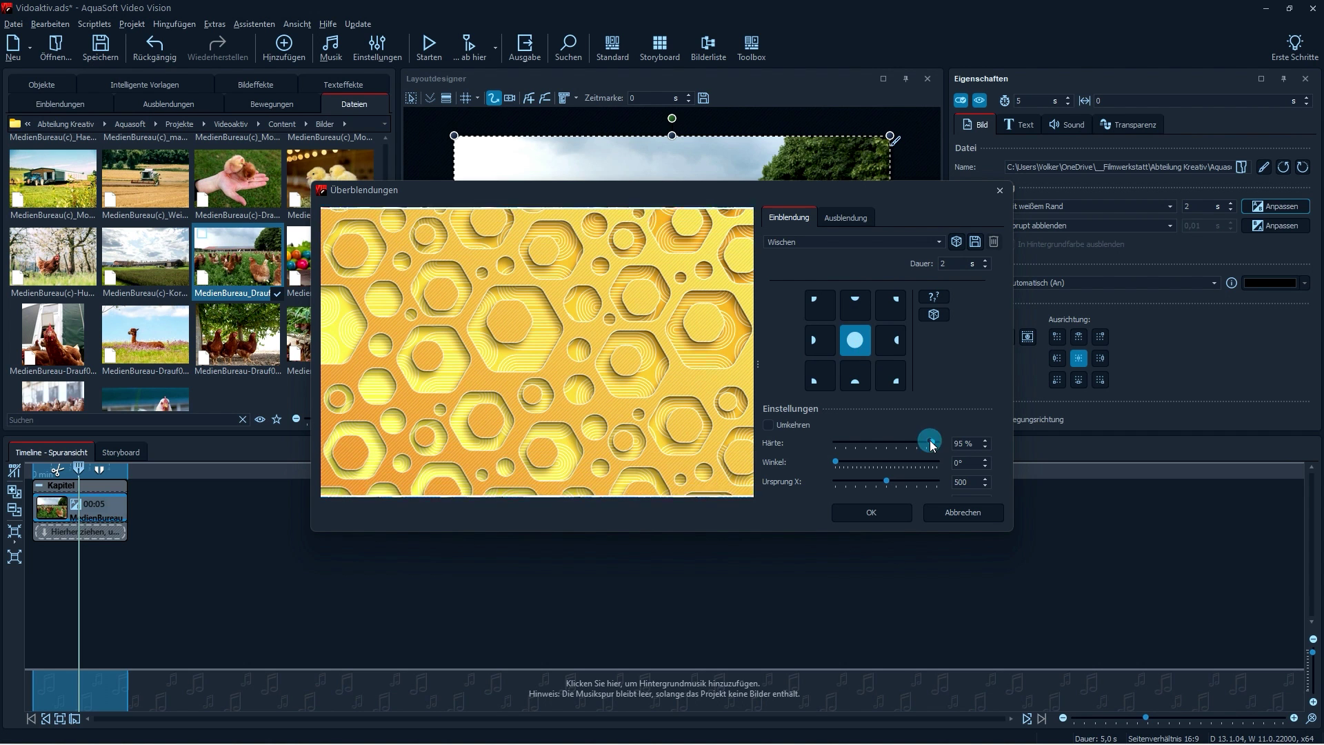
{"action": "left_click_drag", "start_coordinate": [933, 442], "coordinate": [936, 442]}
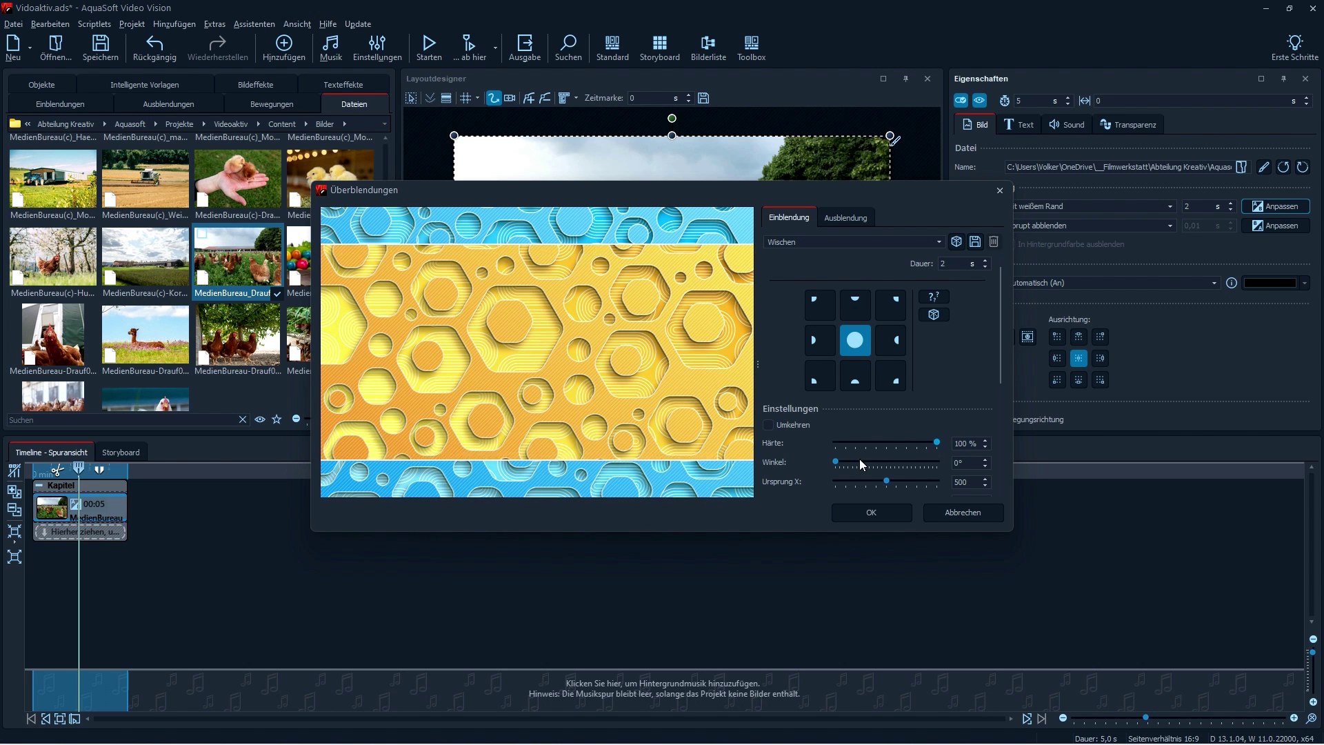
{"action": "left_click_drag", "start_coordinate": [836, 461], "coordinate": [847, 462]}
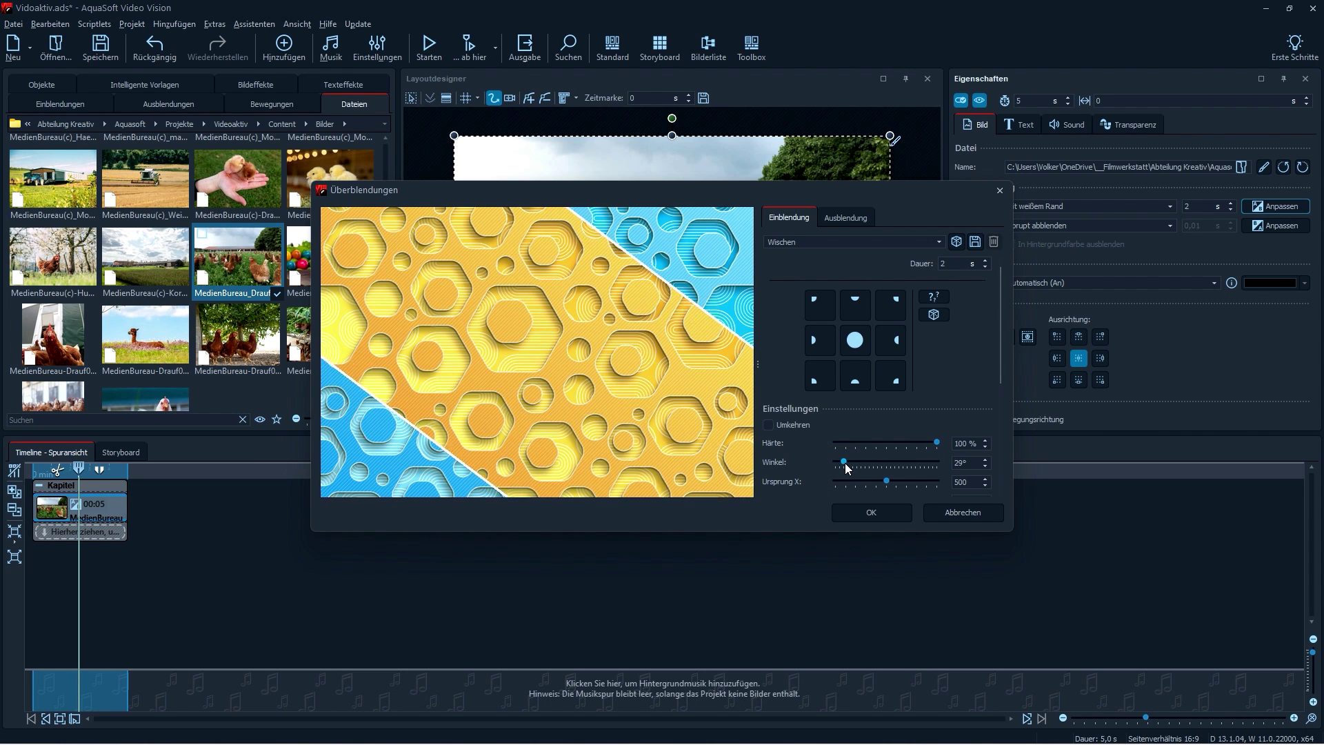
{"action": "left_click", "coordinate": [853, 512]}
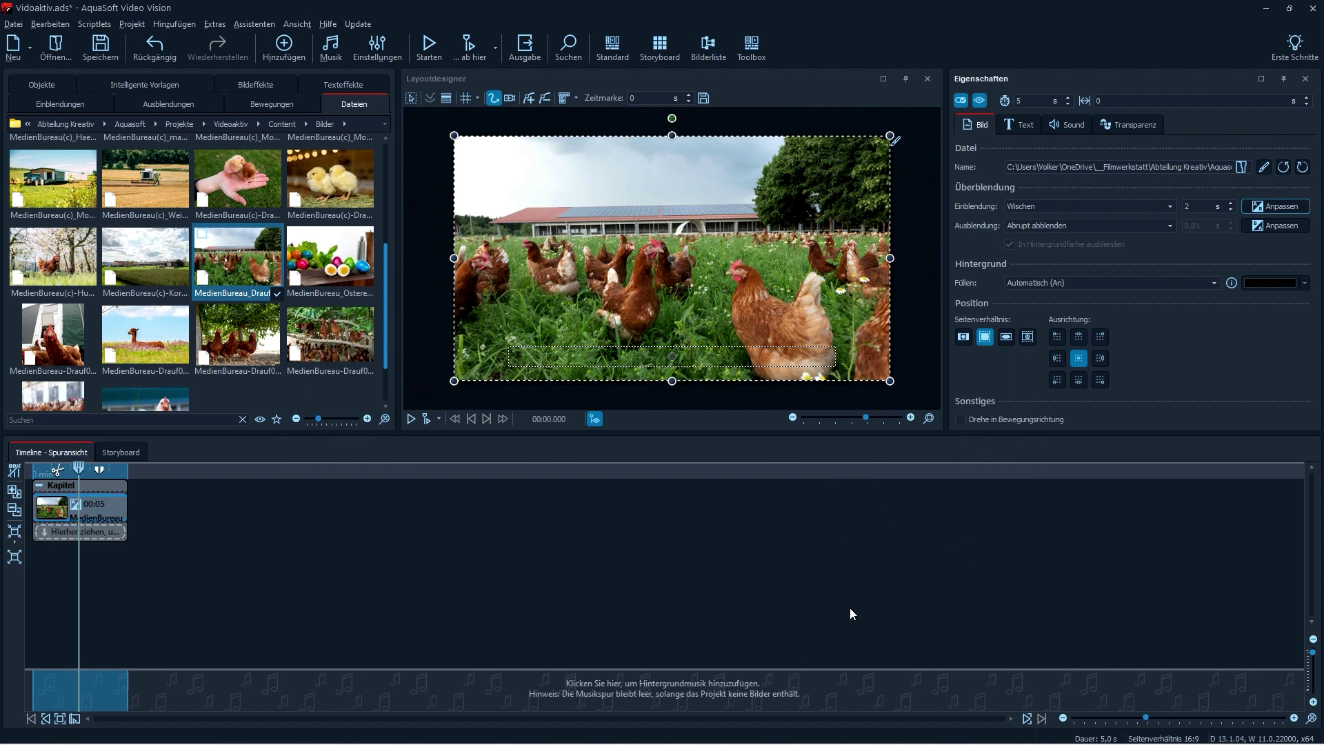
Preview the hen photo's diagonal fade-in from the beginning of the timeline
{"action": "left_click", "coordinate": [78, 470]}
{"action": "left_click", "coordinate": [32, 474]}
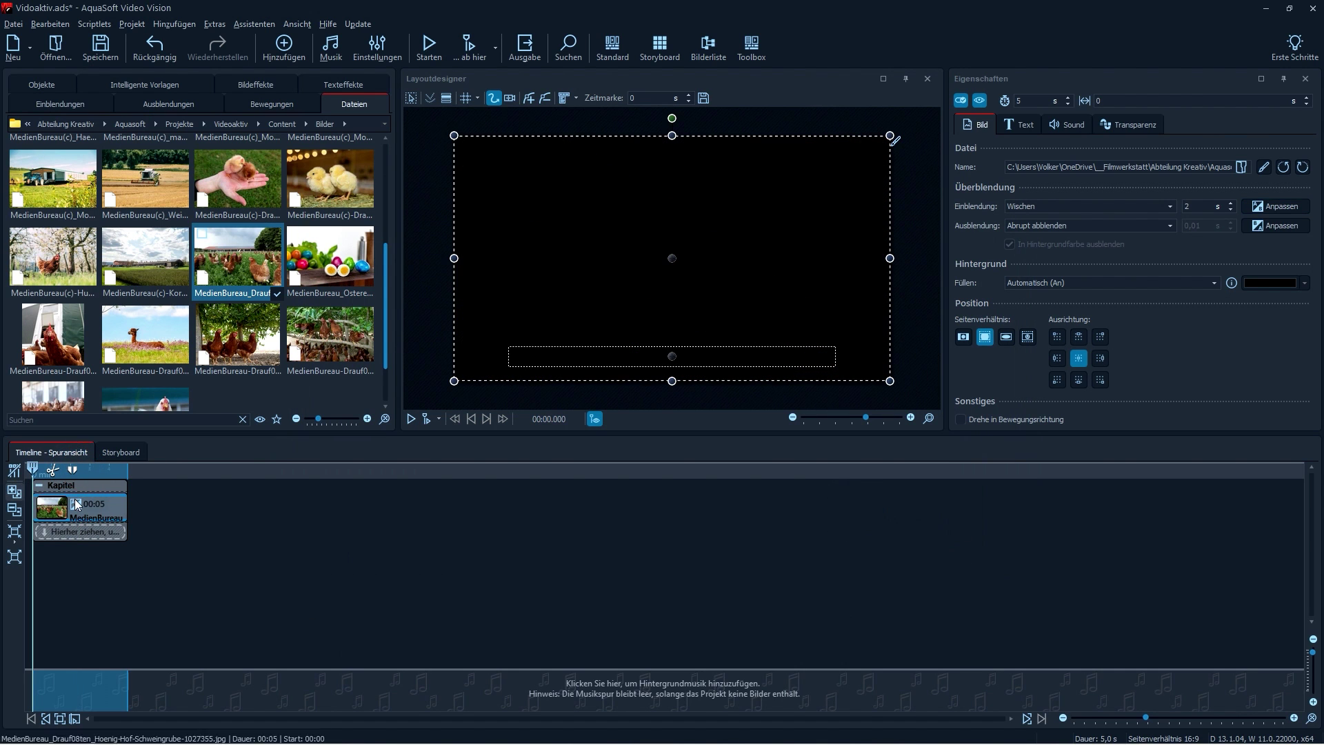
{"action": "left_click", "coordinate": [412, 419]}
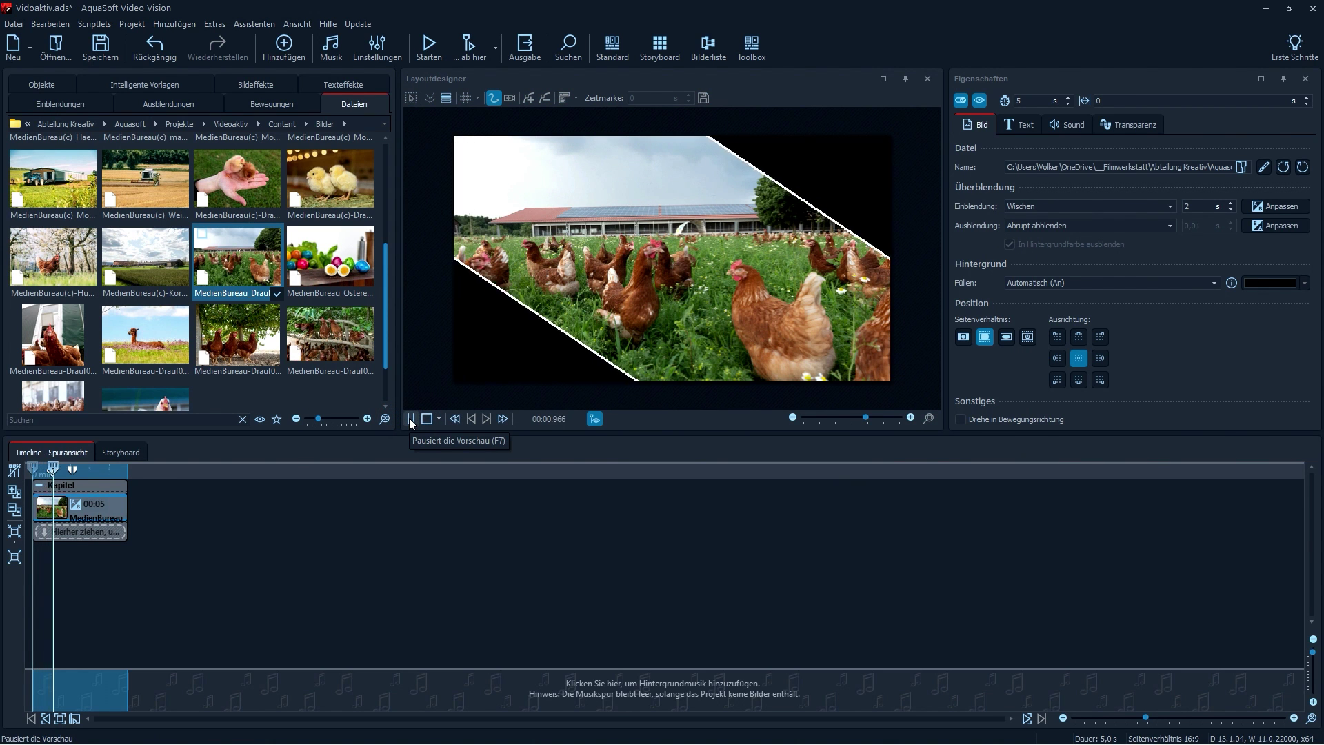
{"action": "left_click", "coordinate": [409, 419]}
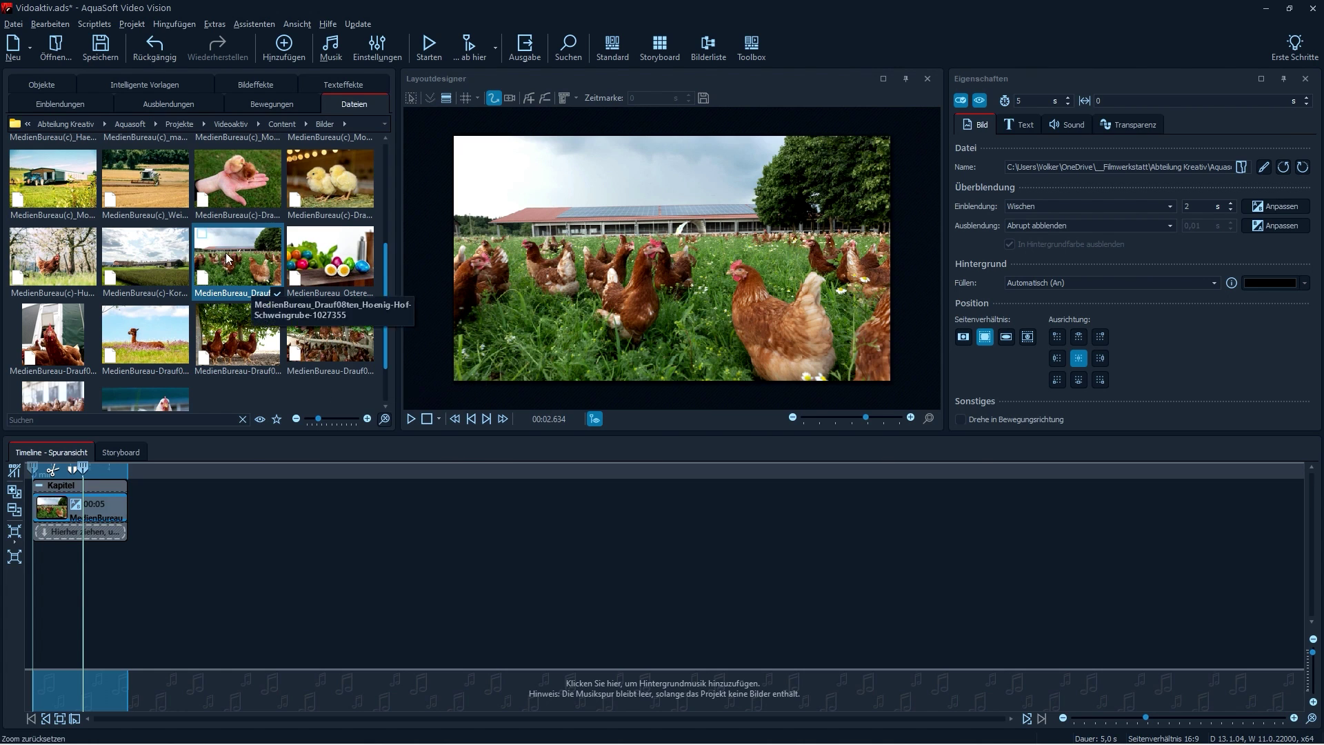
Add a Masken-Effekt from the live effects on a new chapter track below the photo, starting at 2 seconds
{"action": "left_click", "coordinate": [60, 88]}
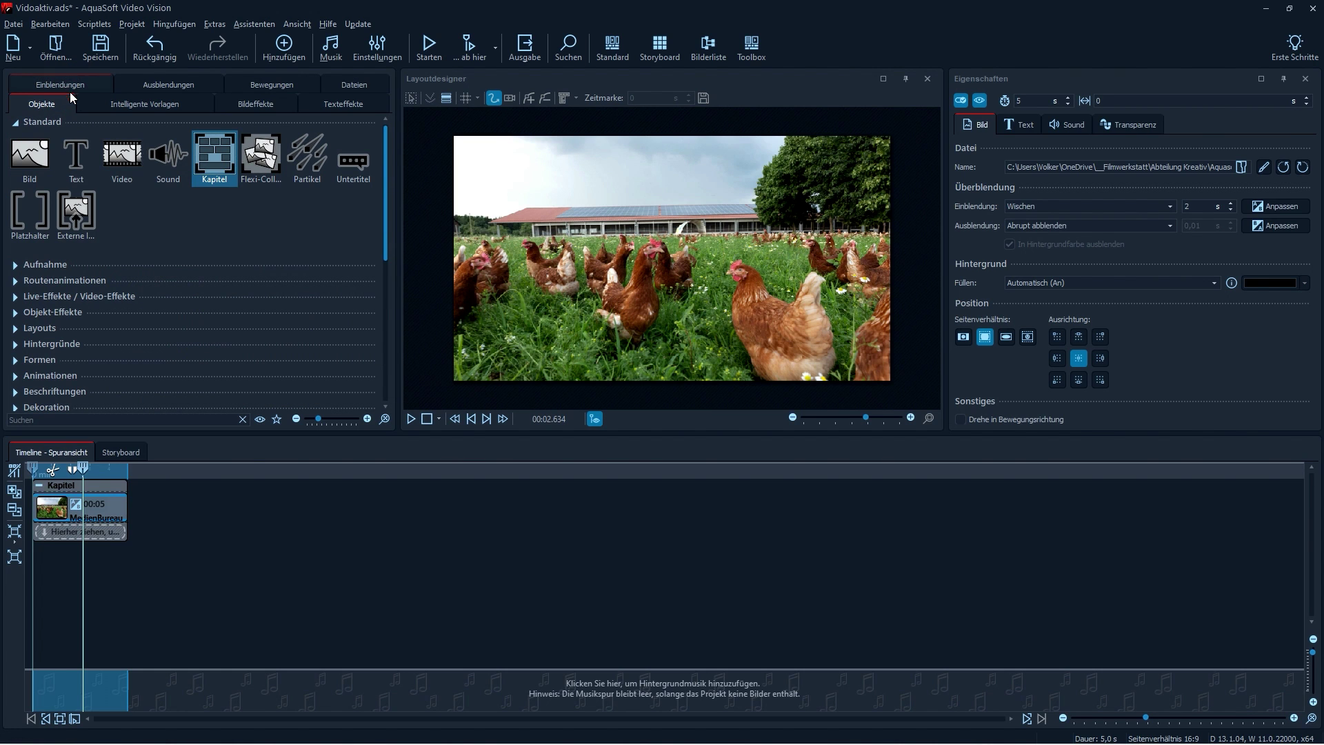
{"action": "left_click", "coordinate": [15, 298]}
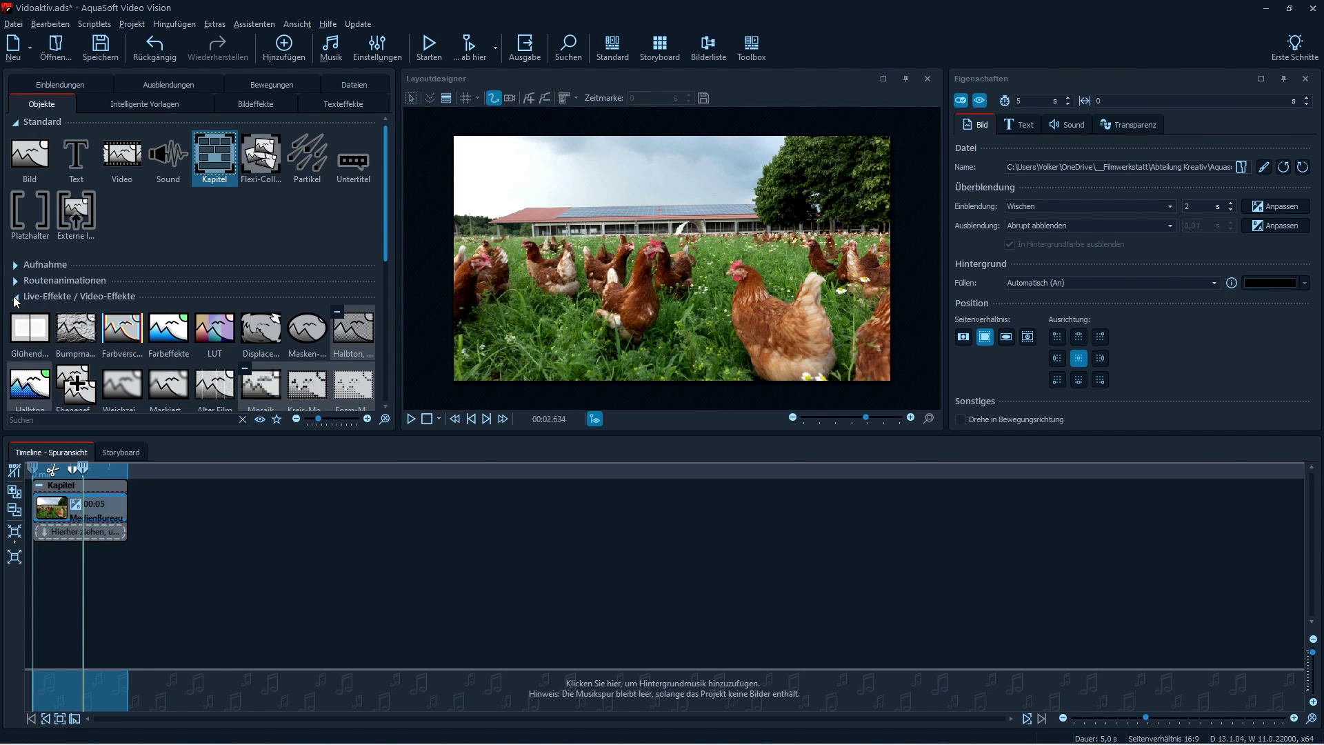
{"action": "left_click", "coordinate": [303, 333]}
{"action": "left_click_drag", "start_coordinate": [312, 330], "coordinate": [81, 528]}
{"action": "left_click", "coordinate": [126, 531]}
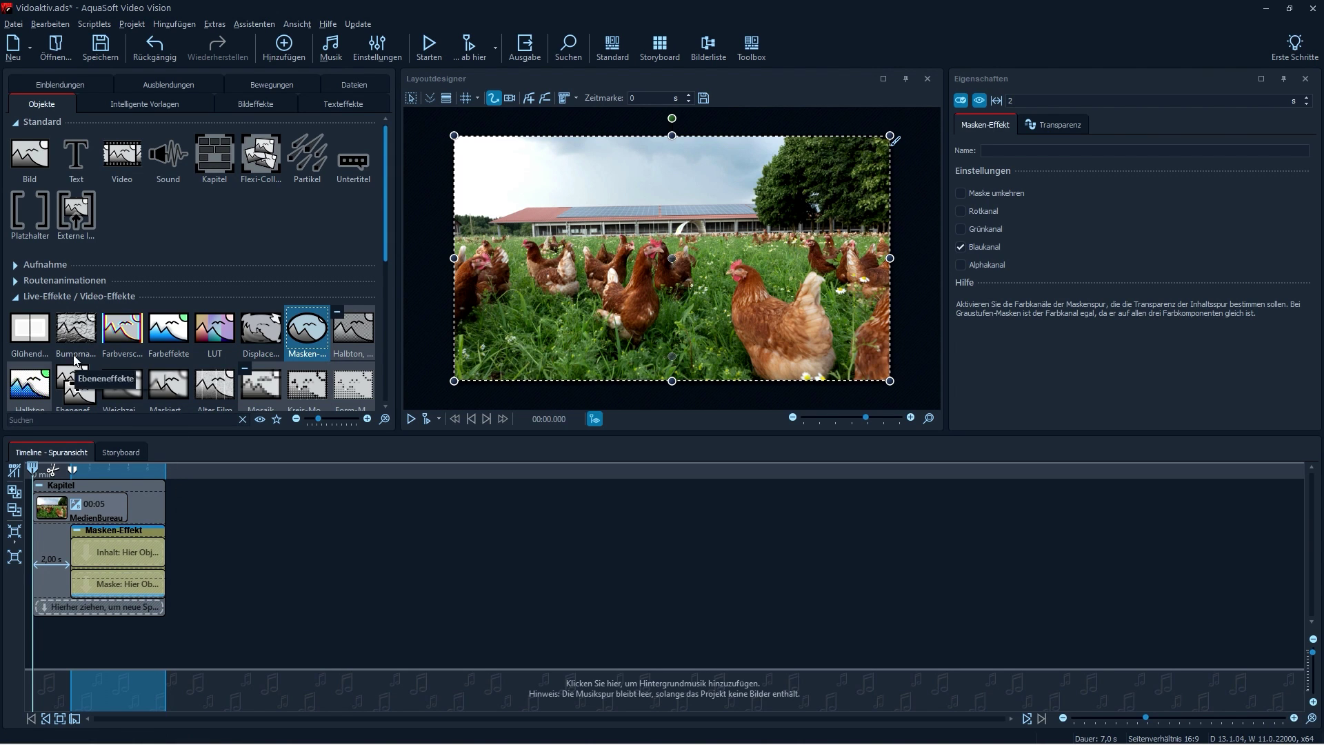
Place a dynamic Rechteck shape in the Inhalt track of the mask effect
{"action": "left_click", "coordinate": [16, 297]}
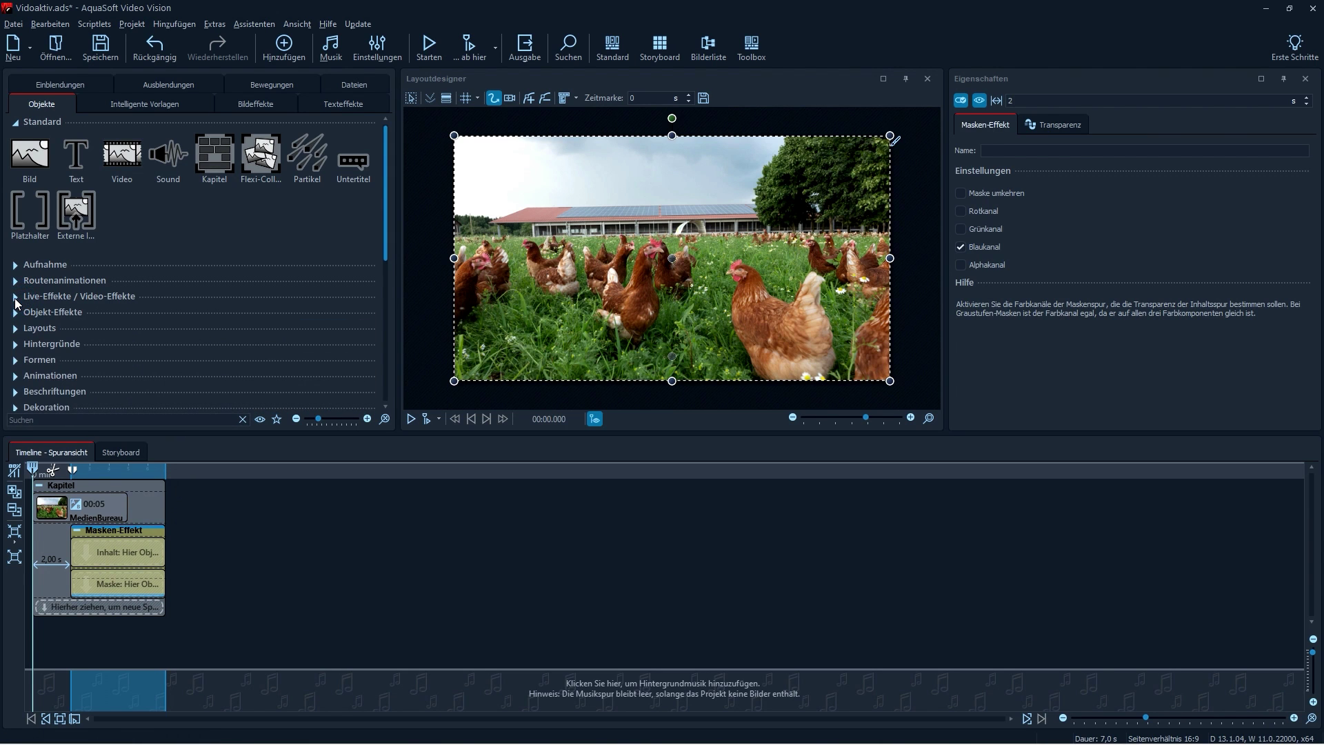
{"action": "scroll", "coordinate": [17, 300], "scroll_direction": "down", "scroll_amount": 1}
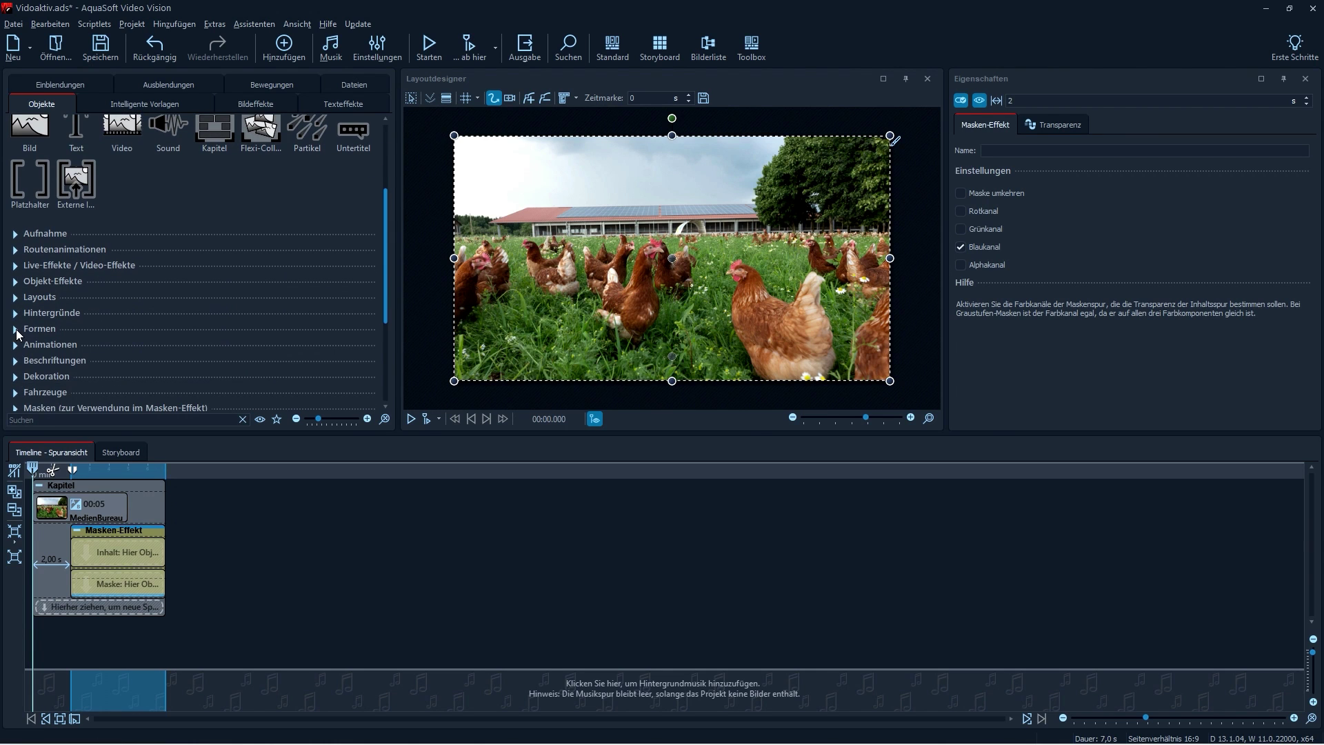
{"action": "left_click", "coordinate": [17, 330]}
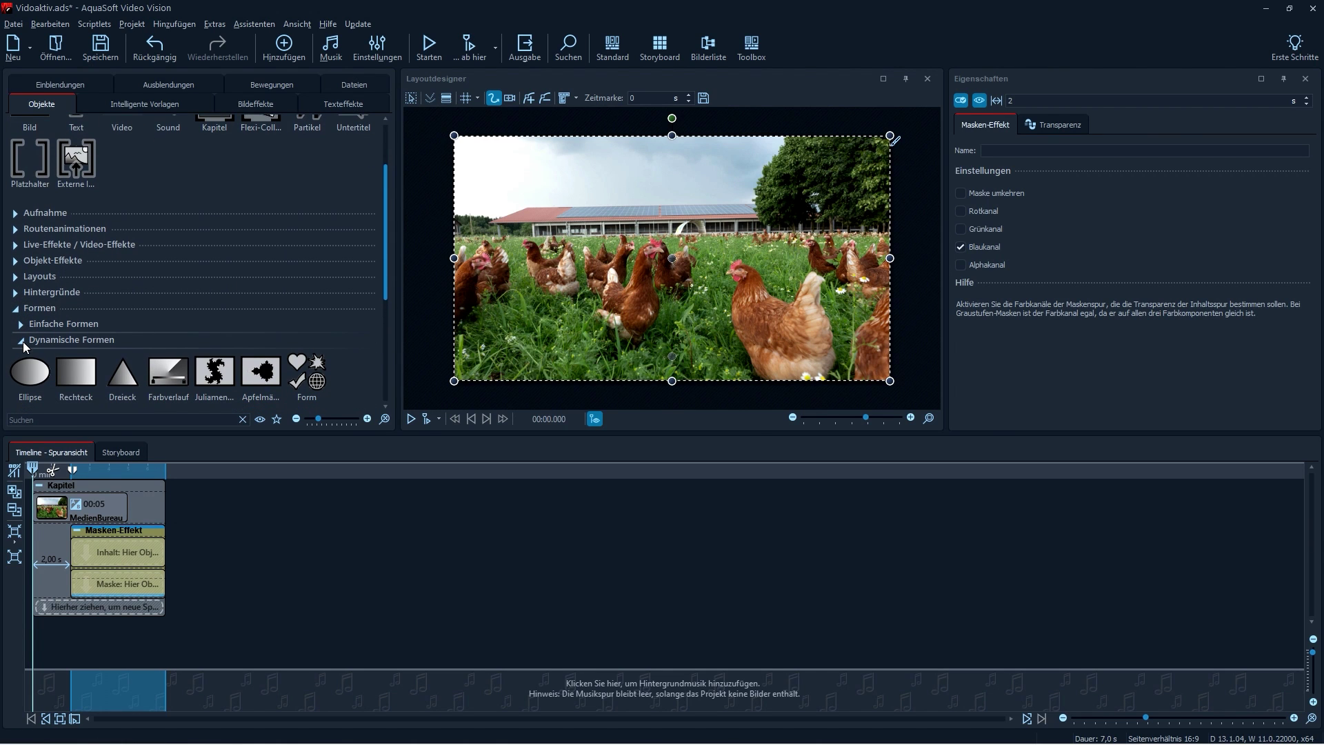
{"action": "left_click_drag", "start_coordinate": [74, 373], "coordinate": [107, 554]}
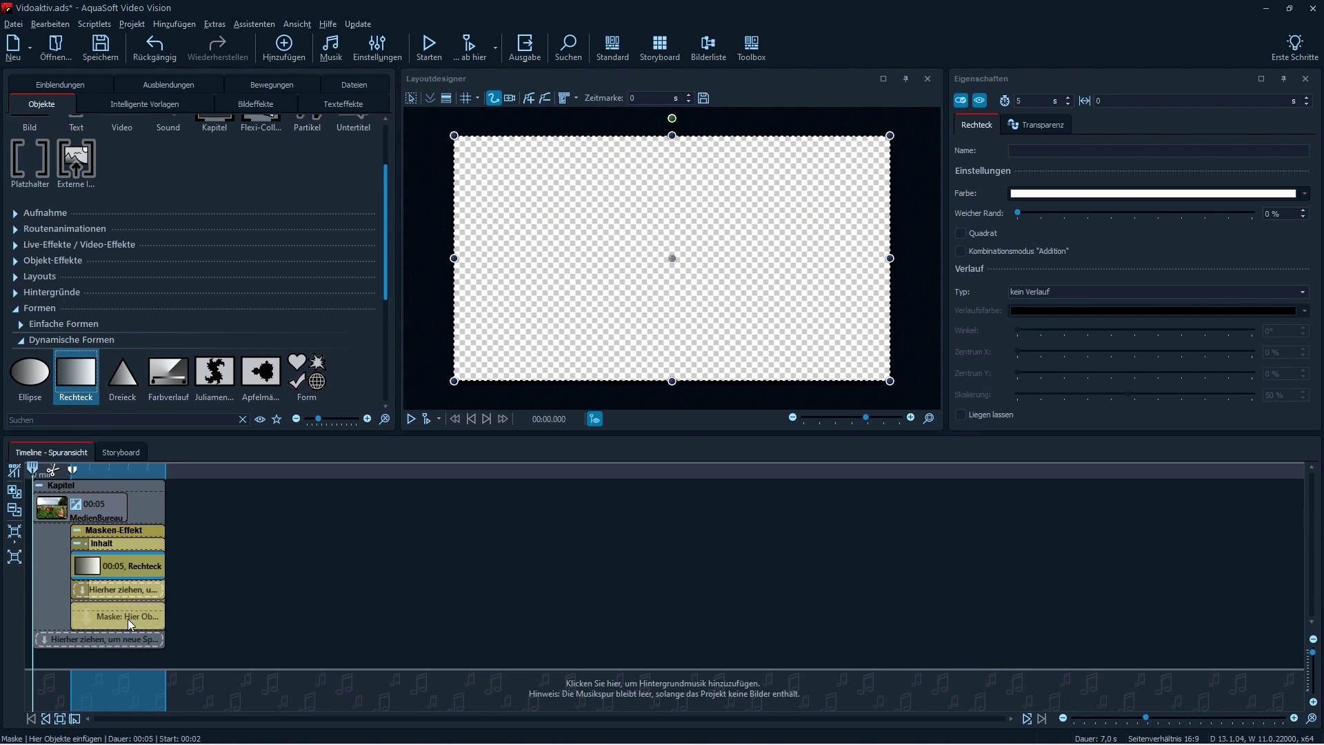
Add a text object to the mask effect's Maske track and set its text to "AUF DEM HÜHNERHOF"
{"action": "left_click", "coordinate": [14, 314]}
{"action": "scroll", "coordinate": [112, 311], "scroll_direction": "up", "scroll_amount": 3}
{"action": "left_click_drag", "start_coordinate": [76, 155], "coordinate": [117, 619]}
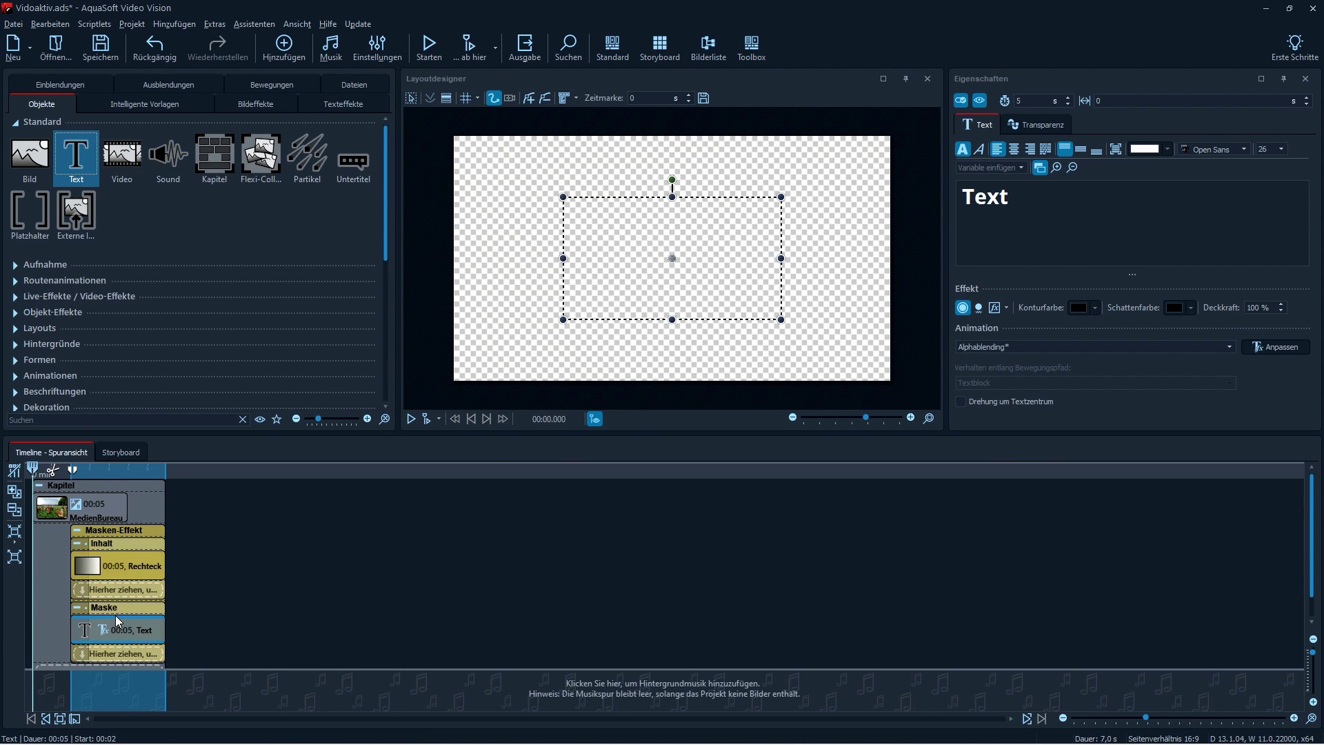
{"action": "double_click", "coordinate": [976, 197]}
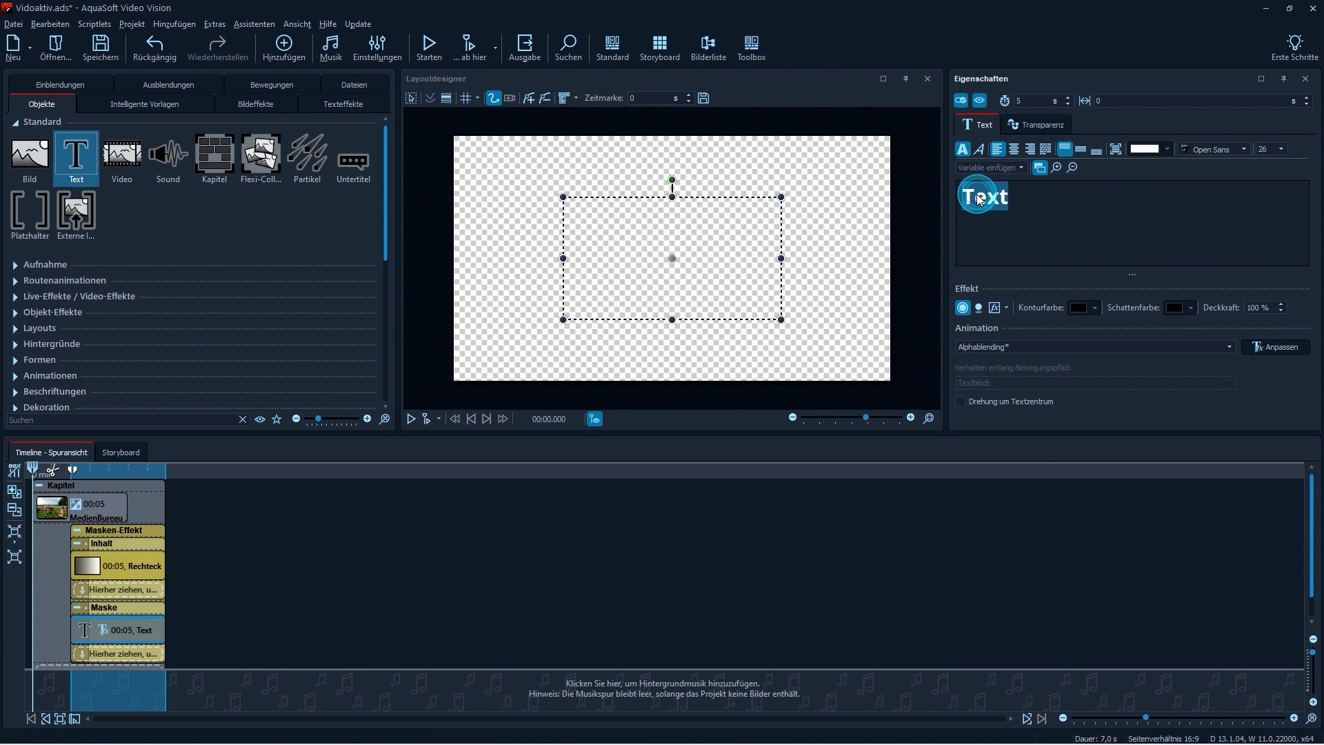
{"action": "type", "text": "AUF DEM HÜHNERHOF"}
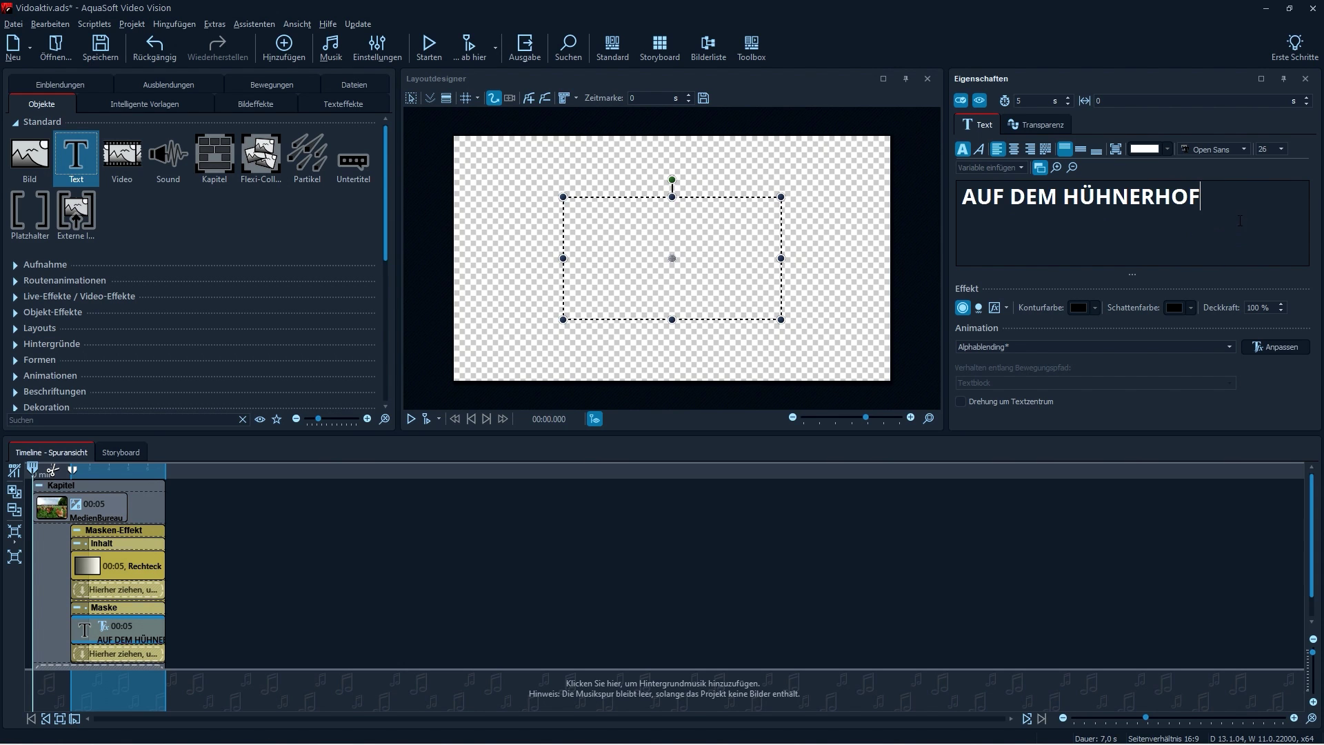
Set the font size of the whole "AUF DEM HÜHNERHOF" title to 36
{"action": "left_click_drag", "start_coordinate": [1217, 200], "coordinate": [962, 205]}
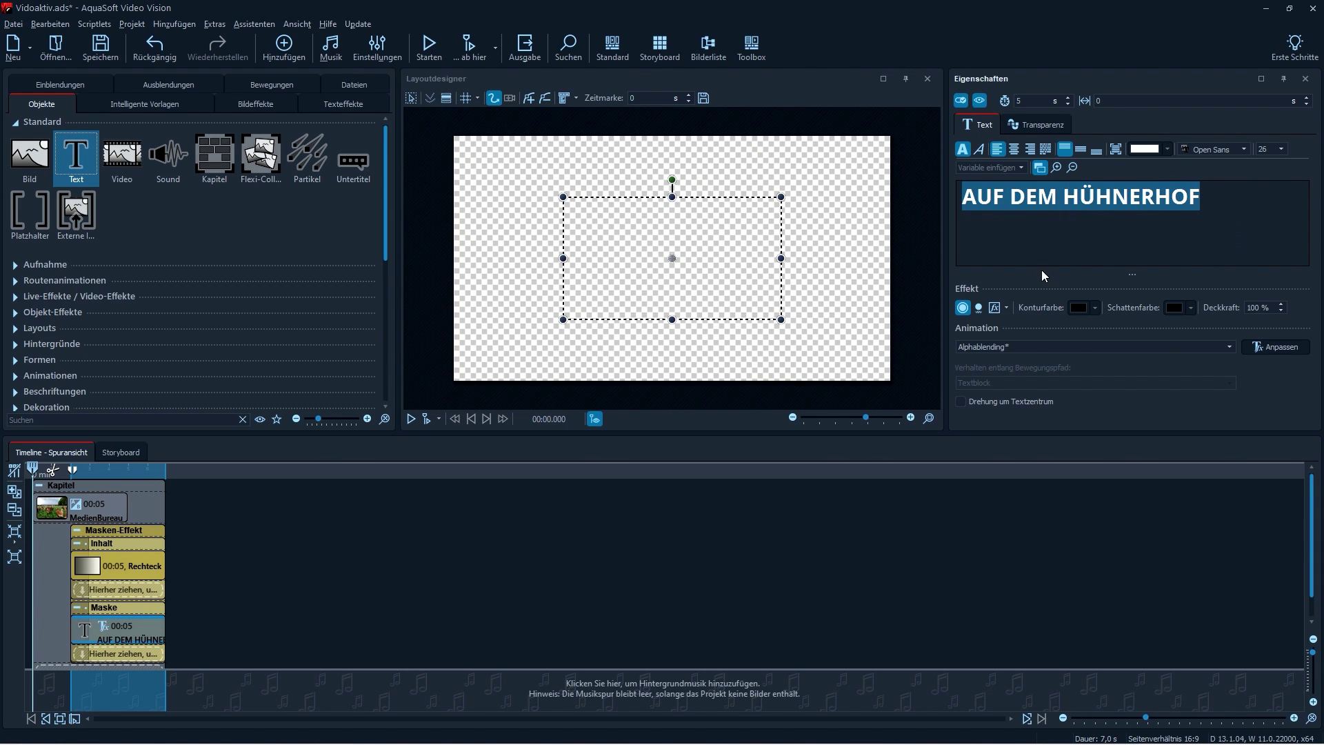
{"action": "left_click", "coordinate": [1281, 149]}
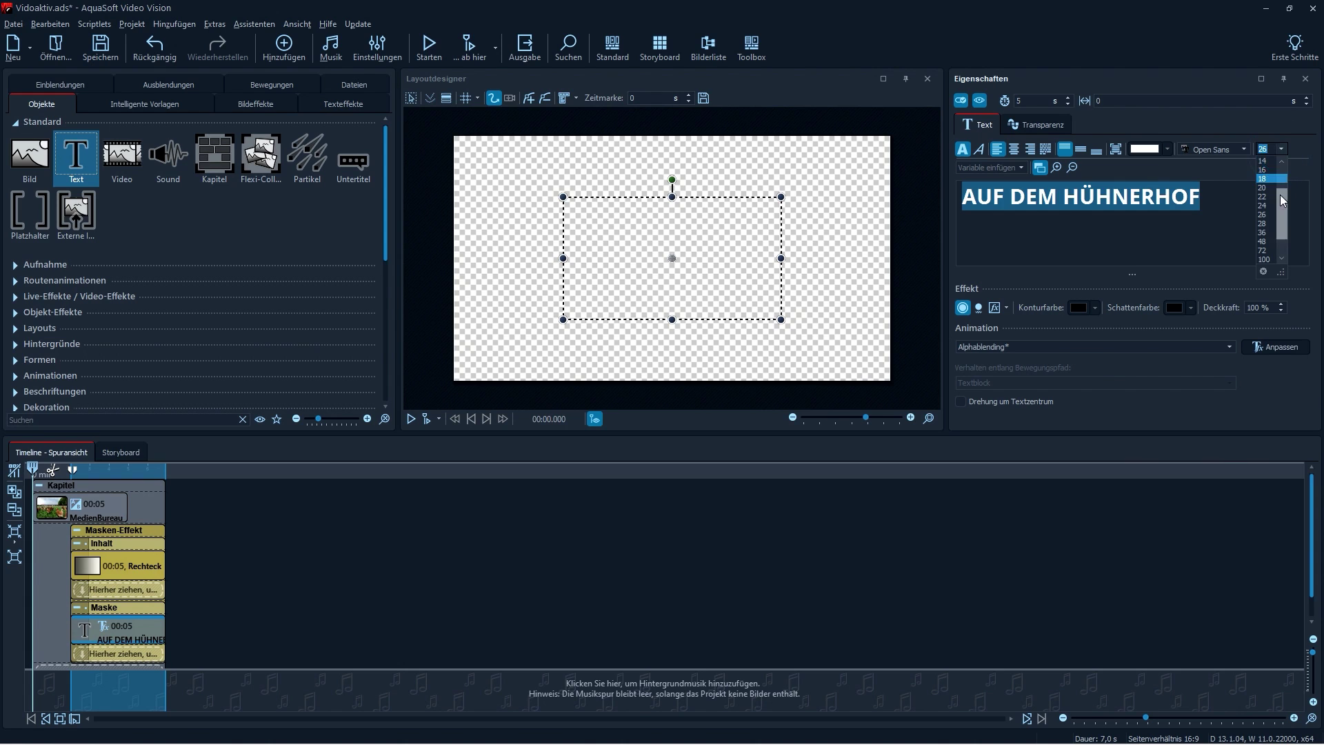
{"action": "left_click", "coordinate": [1272, 242]}
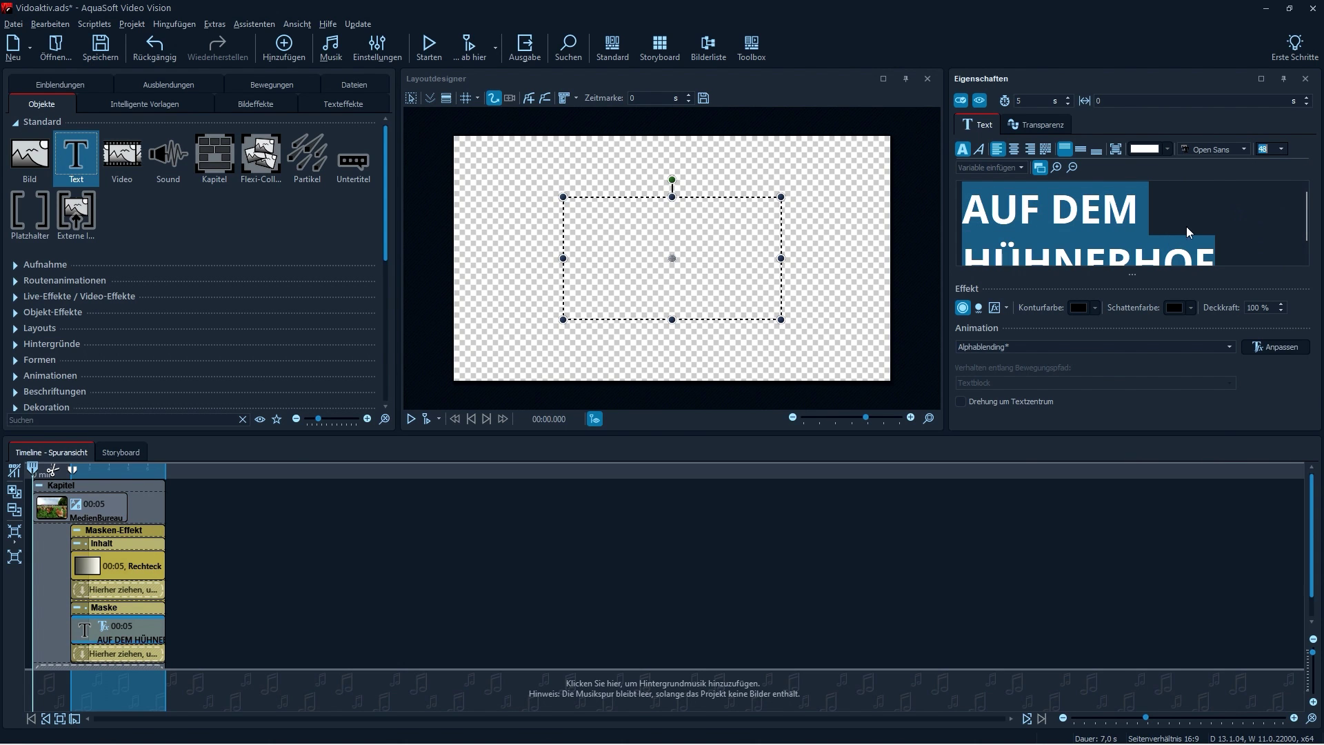
{"action": "left_click", "coordinate": [1280, 149]}
{"action": "left_click", "coordinate": [1276, 235]}
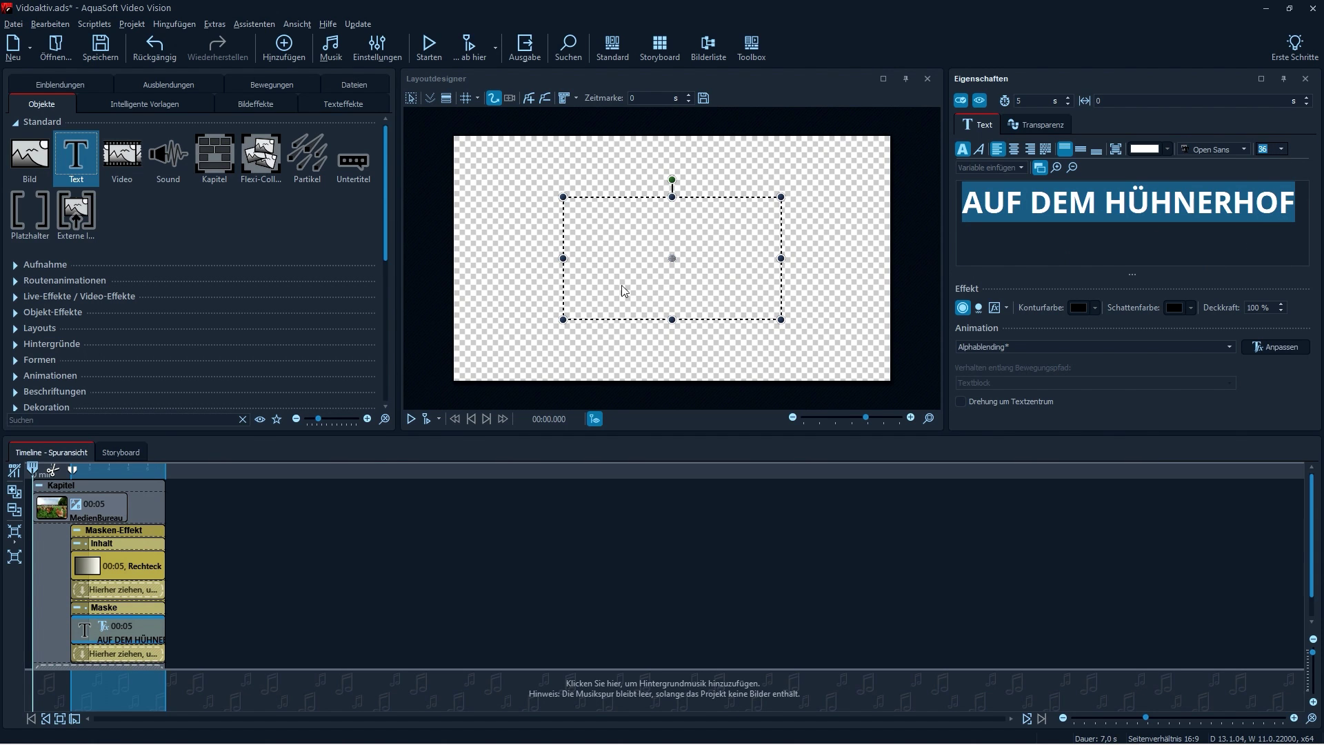
{"action": "left_click", "coordinate": [122, 631]}
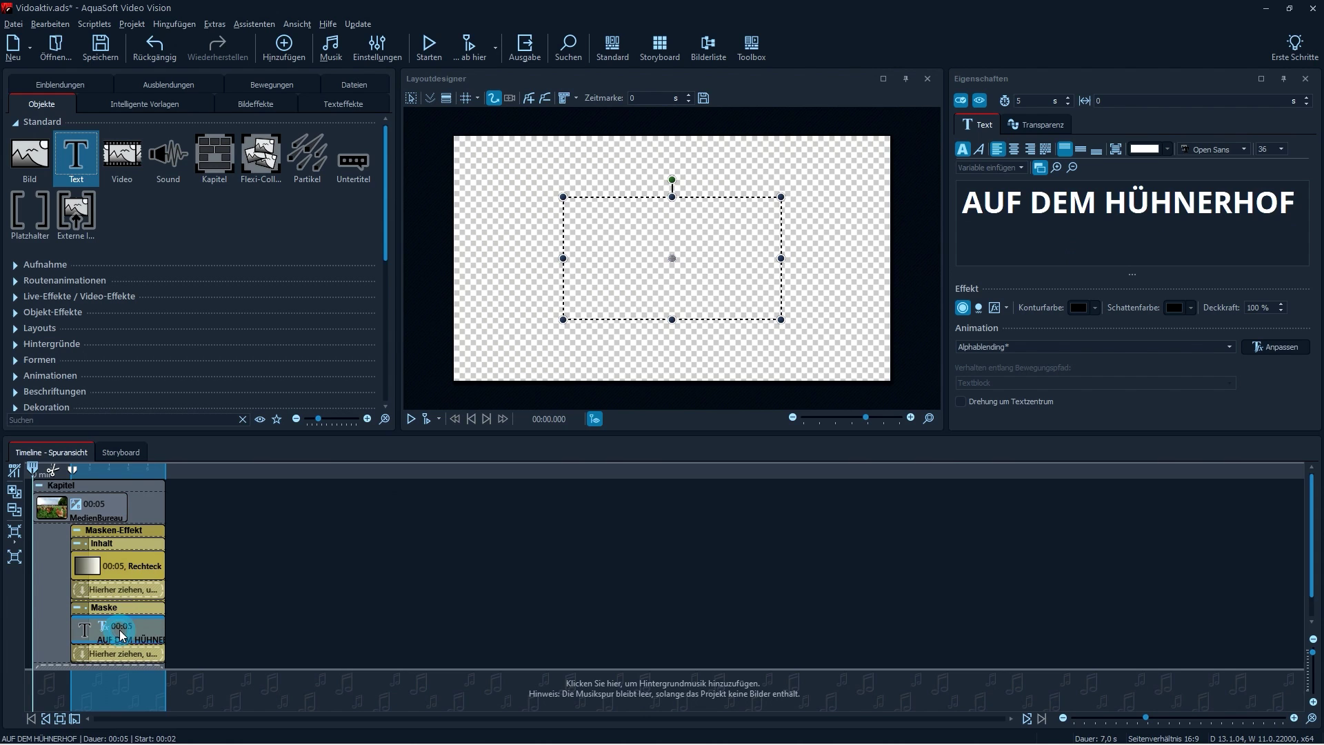
Disable the live preview and resize the title's text frame so "AUF DEM HÜHNERHOF" fits tightly on one line
{"action": "left_click_drag", "start_coordinate": [50, 475], "coordinate": [109, 470]}
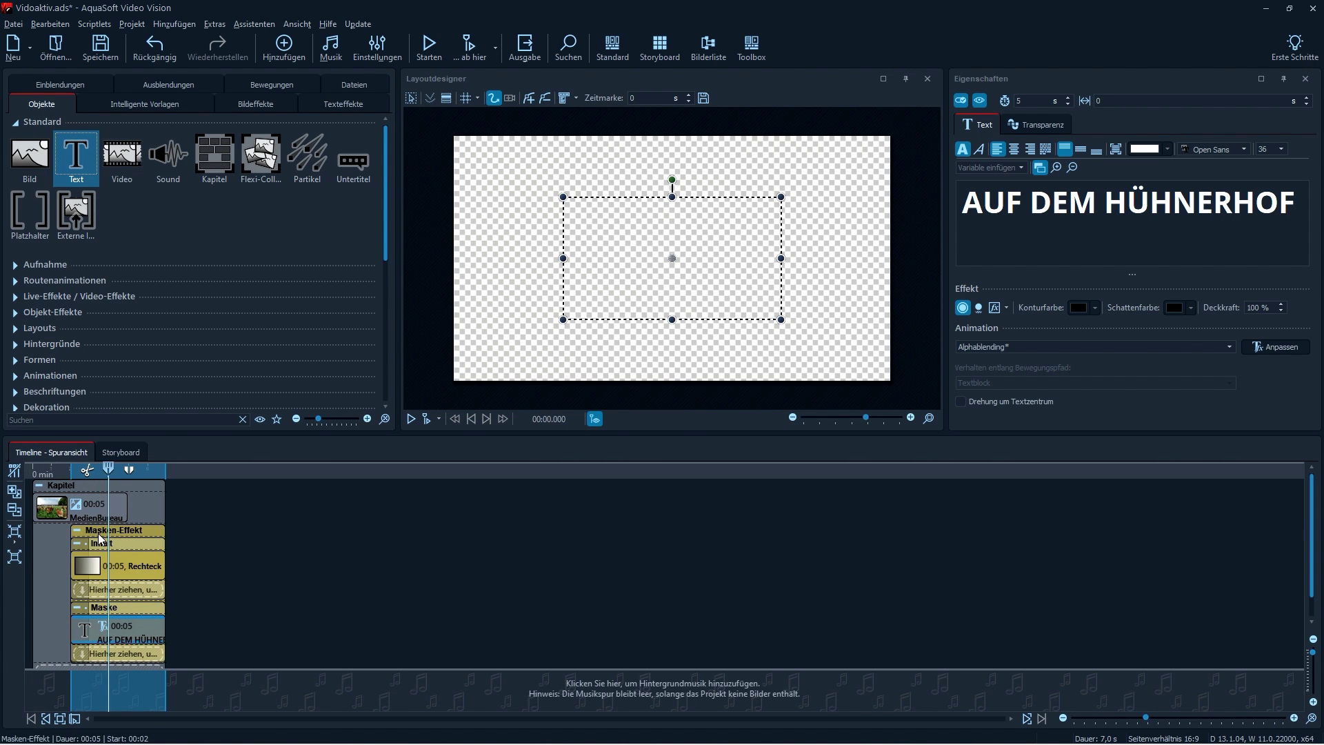
{"action": "left_click", "coordinate": [594, 419]}
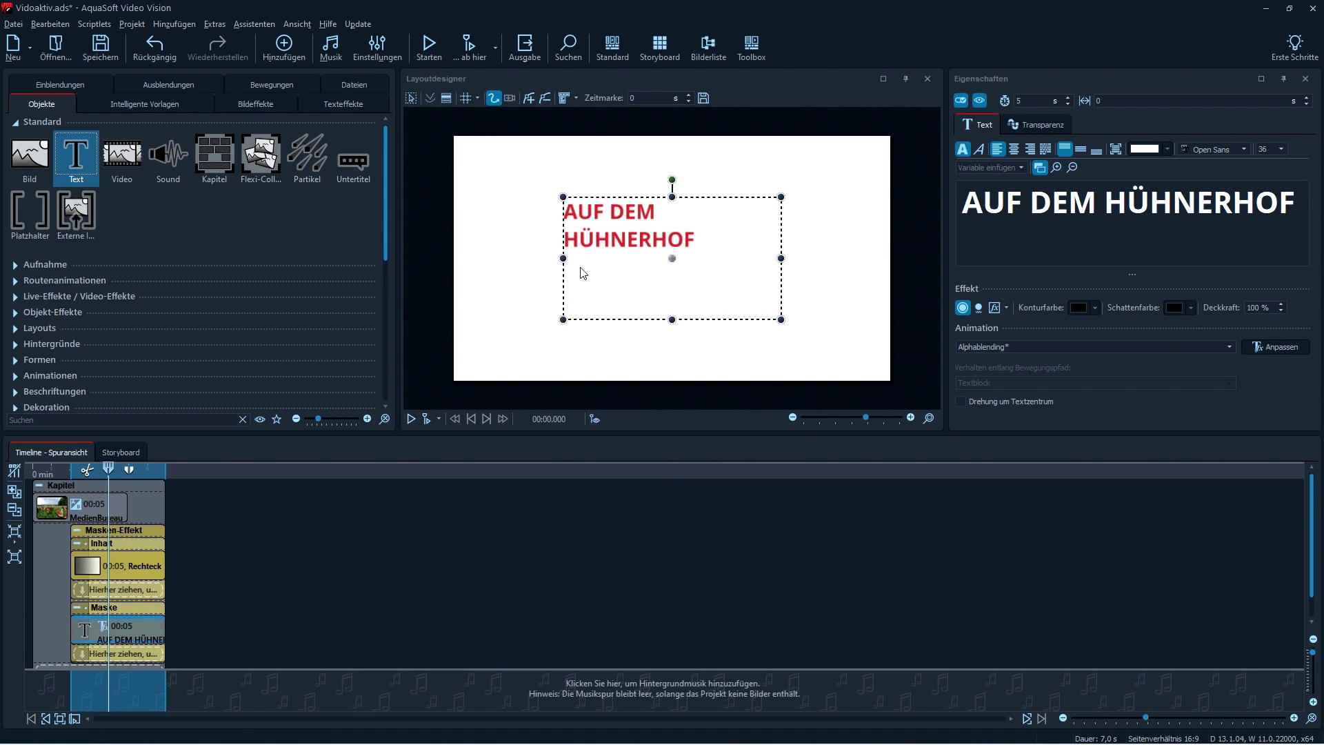
{"action": "left_click_drag", "start_coordinate": [554, 260], "coordinate": [515, 271]}
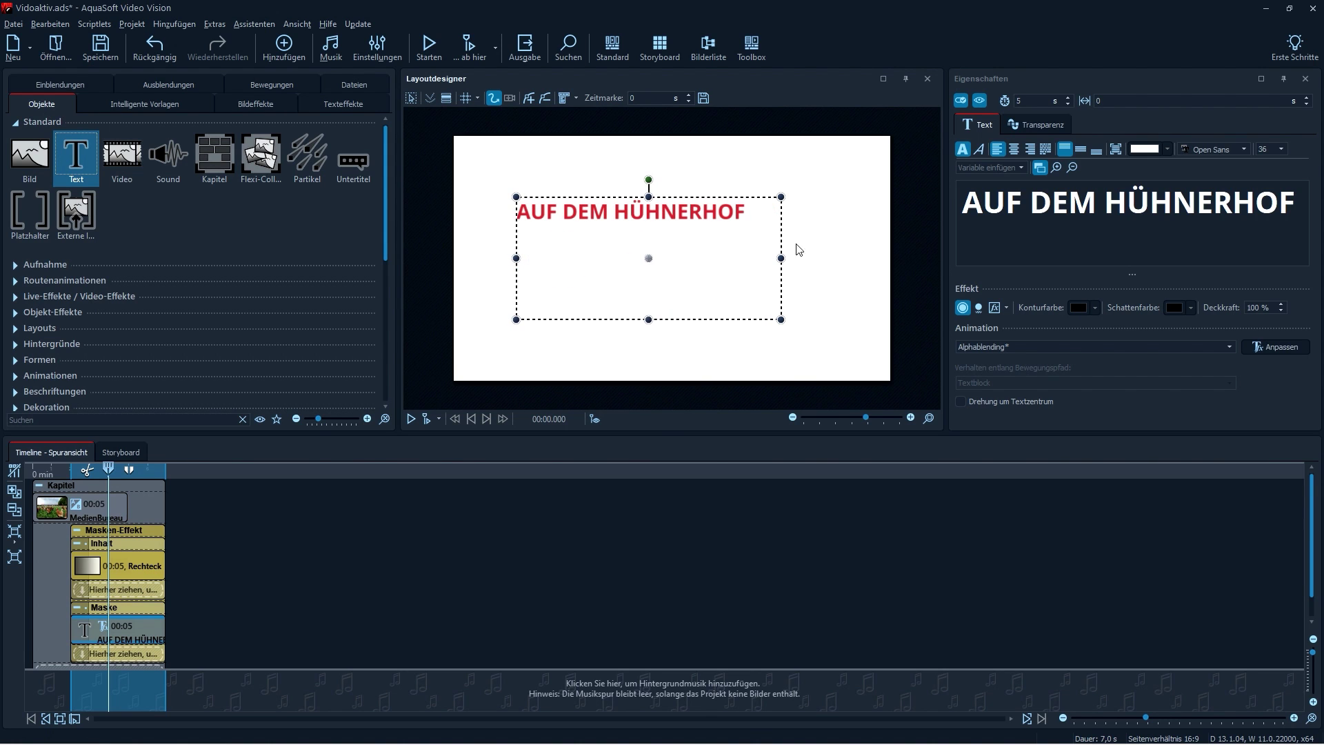
{"action": "left_click_drag", "start_coordinate": [650, 320], "coordinate": [650, 230]}
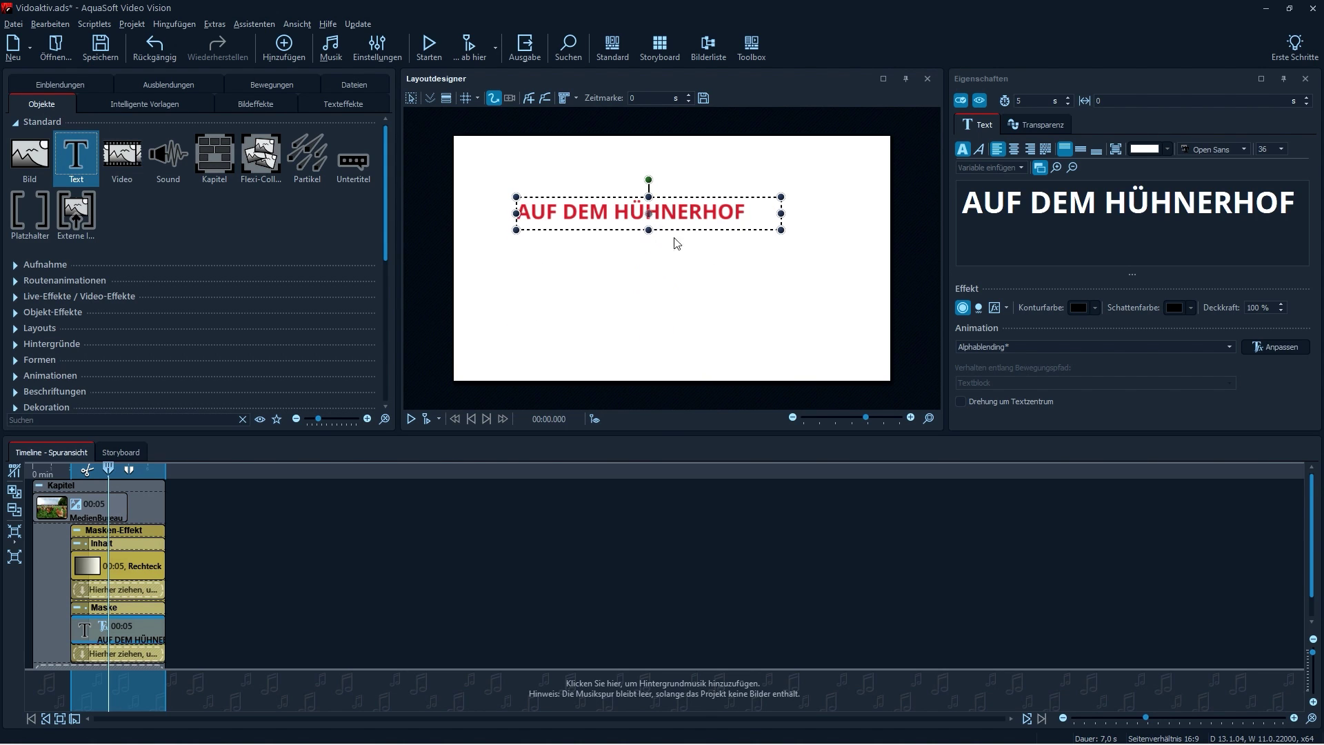
{"action": "scroll", "coordinate": [1269, 149], "scroll_direction": "up", "scroll_amount": 1}
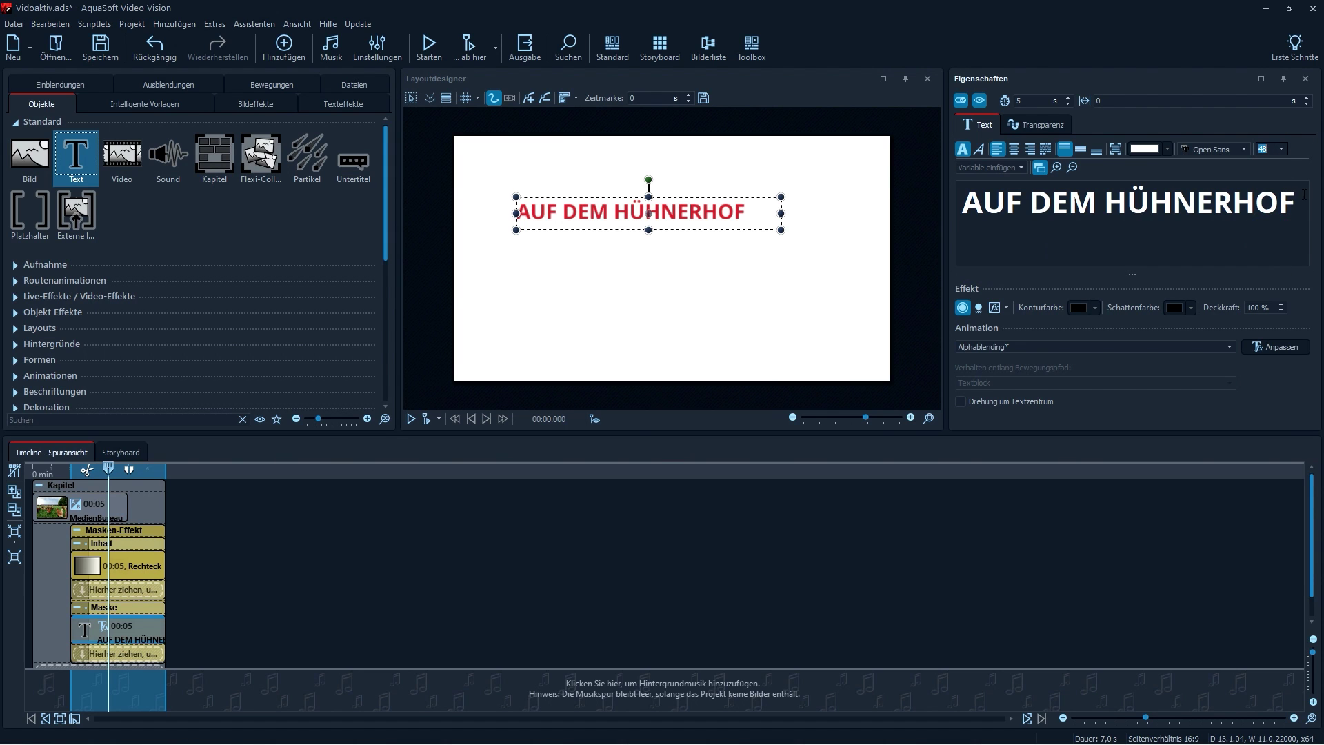
Set the title's font size to 48, widen its text frame and move it to the lower-right corner of the picture
{"action": "triple_click", "coordinate": [1208, 207]}
{"action": "left_click", "coordinate": [1282, 149]}
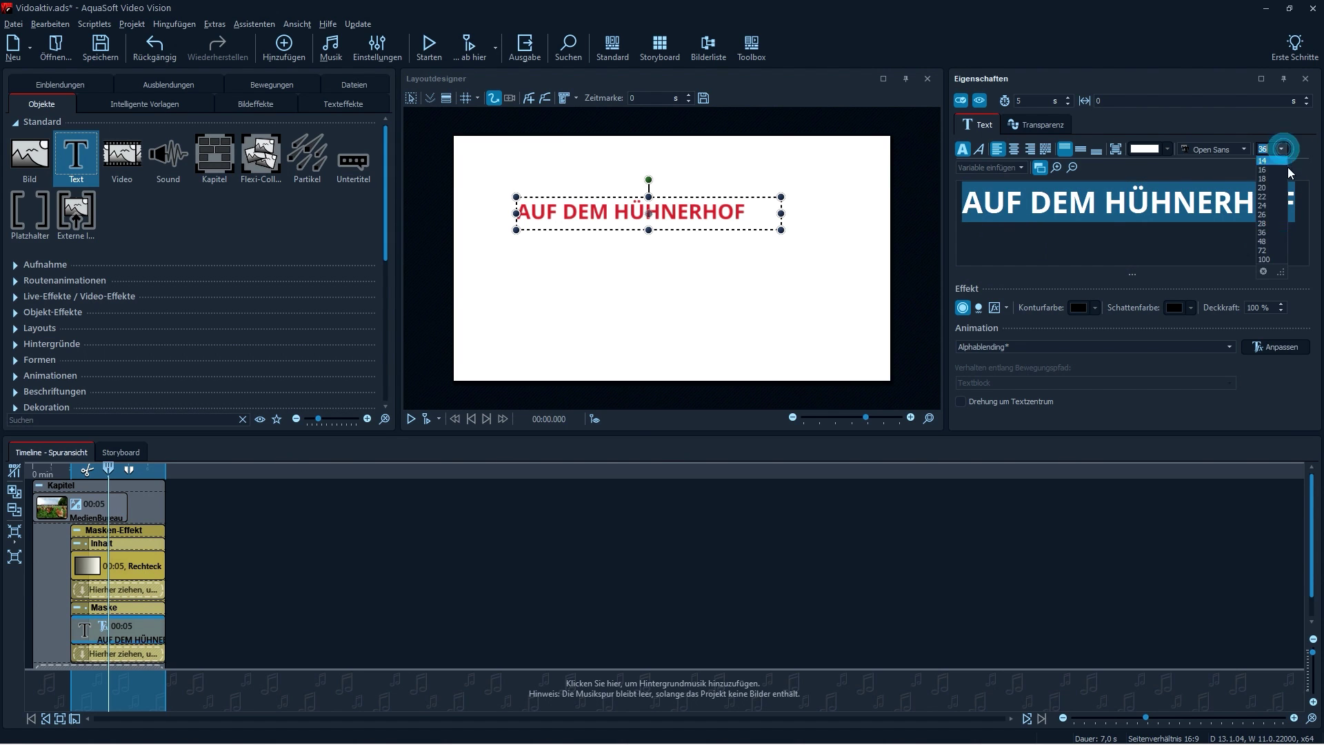
{"action": "left_click", "coordinate": [1272, 242]}
{"action": "left_click_drag", "start_coordinate": [782, 215], "coordinate": [847, 214]}
{"action": "left_click_drag", "start_coordinate": [728, 232], "coordinate": [790, 365]}
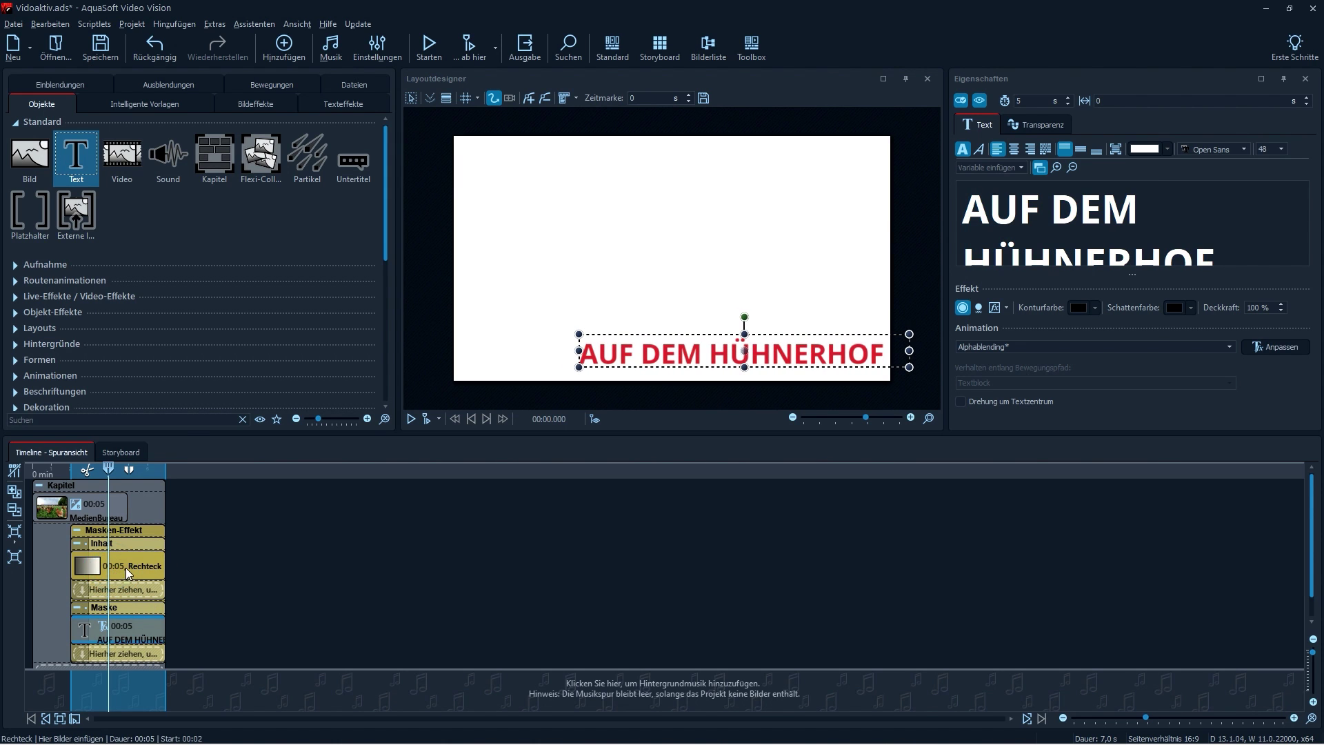
Shrink the Rechteck shape of the Inhalt track from its upper and left edges into the lower-right corner
{"action": "left_click", "coordinate": [127, 572]}
{"action": "left_click_drag", "start_coordinate": [673, 136], "coordinate": [658, 322]}
{"action": "left_click_drag", "start_coordinate": [454, 349], "coordinate": [623, 317]}
Collapse the Inhalt track and, with the Maske track selected, fit the rectangle closely around the whole title as a narrow banner
{"action": "double_click", "coordinate": [135, 545]}
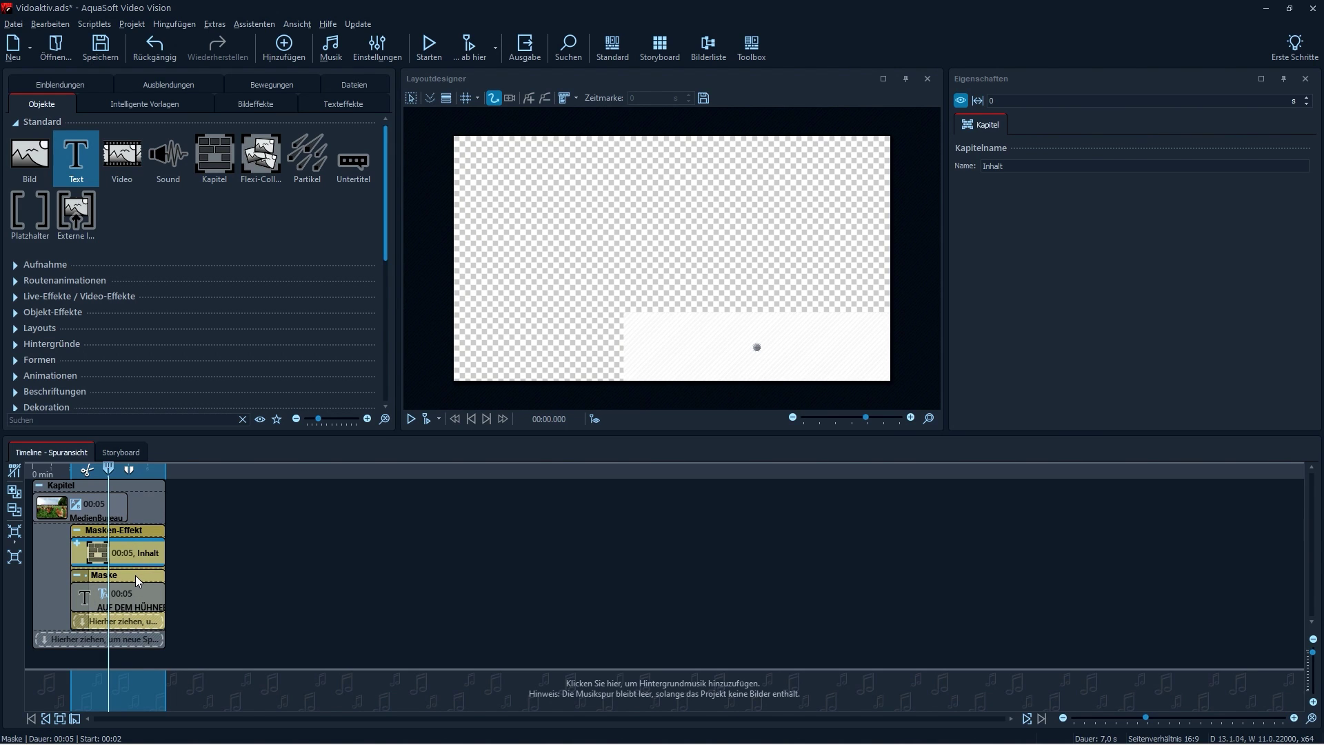
{"action": "left_click", "coordinate": [135, 575]}
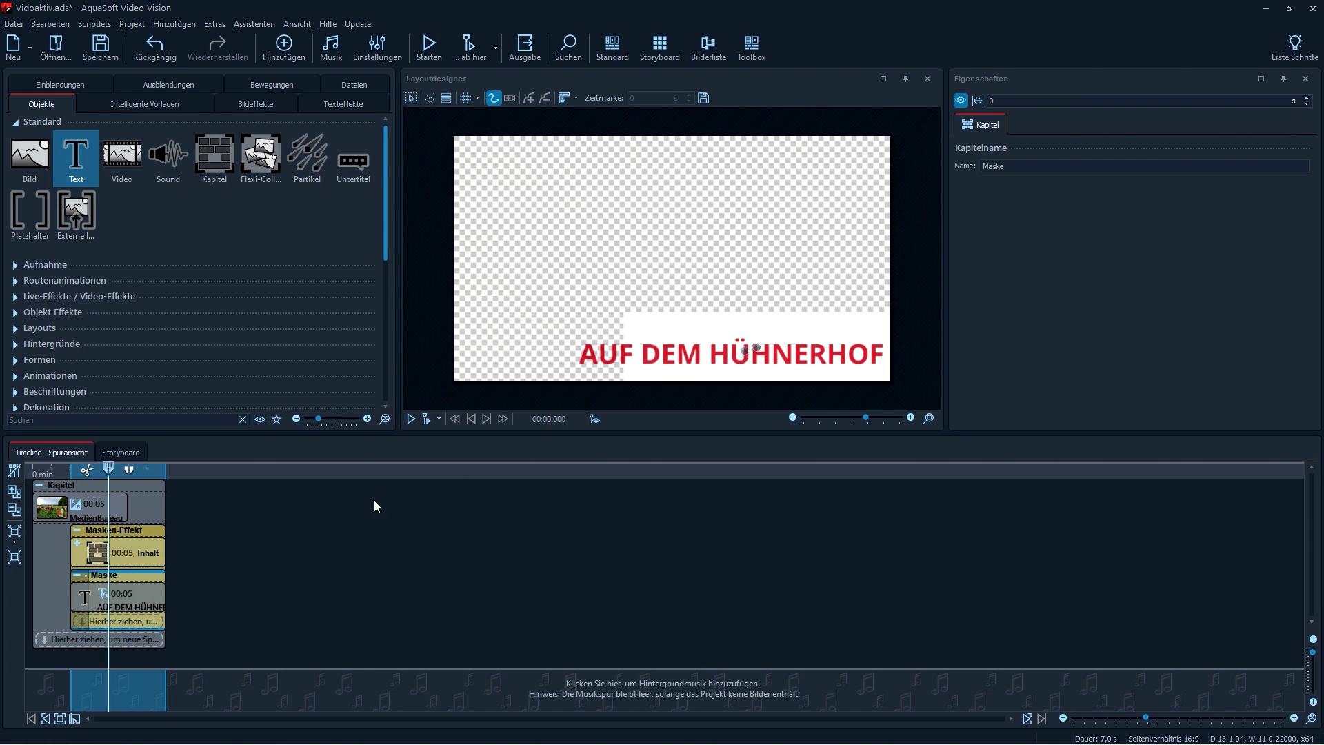
{"action": "left_click", "coordinate": [643, 322]}
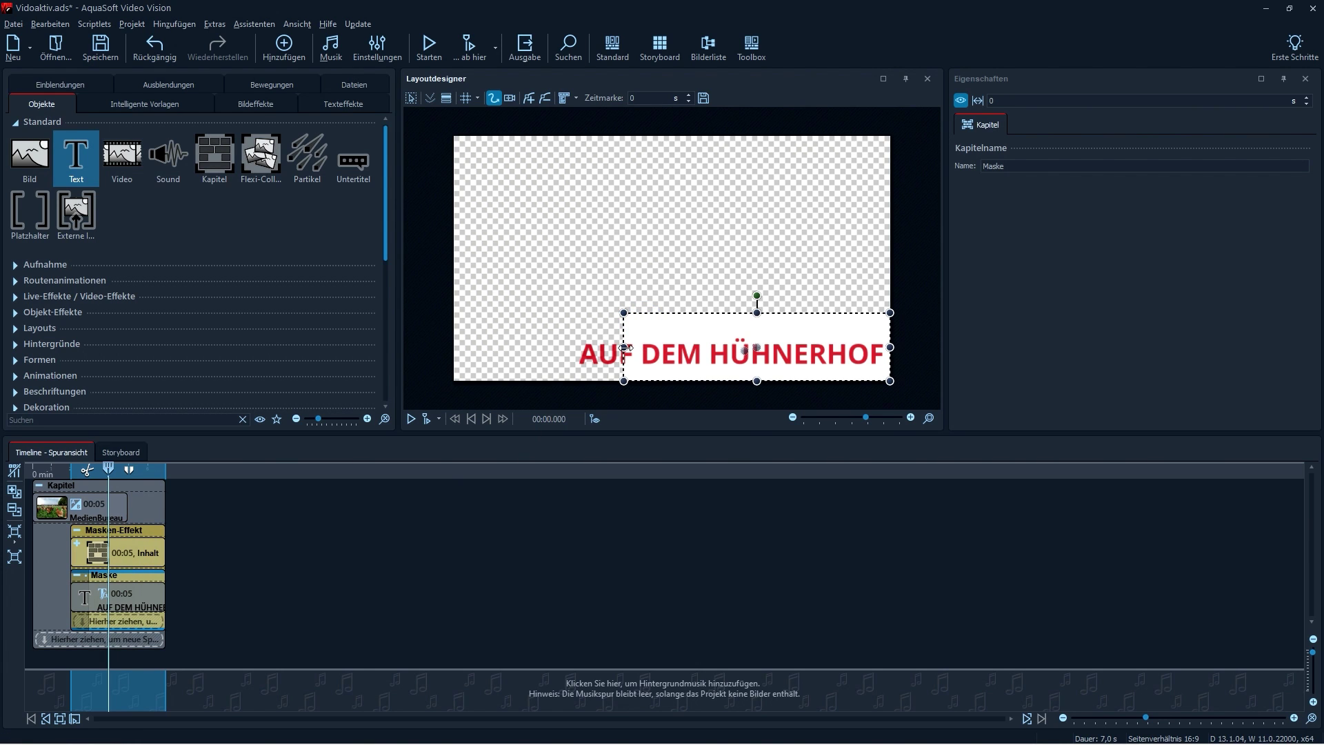
{"action": "left_click_drag", "start_coordinate": [624, 347], "coordinate": [574, 347]}
{"action": "left_click_drag", "start_coordinate": [731, 312], "coordinate": [732, 330]}
{"action": "left_click_drag", "start_coordinate": [733, 380], "coordinate": [733, 372]}
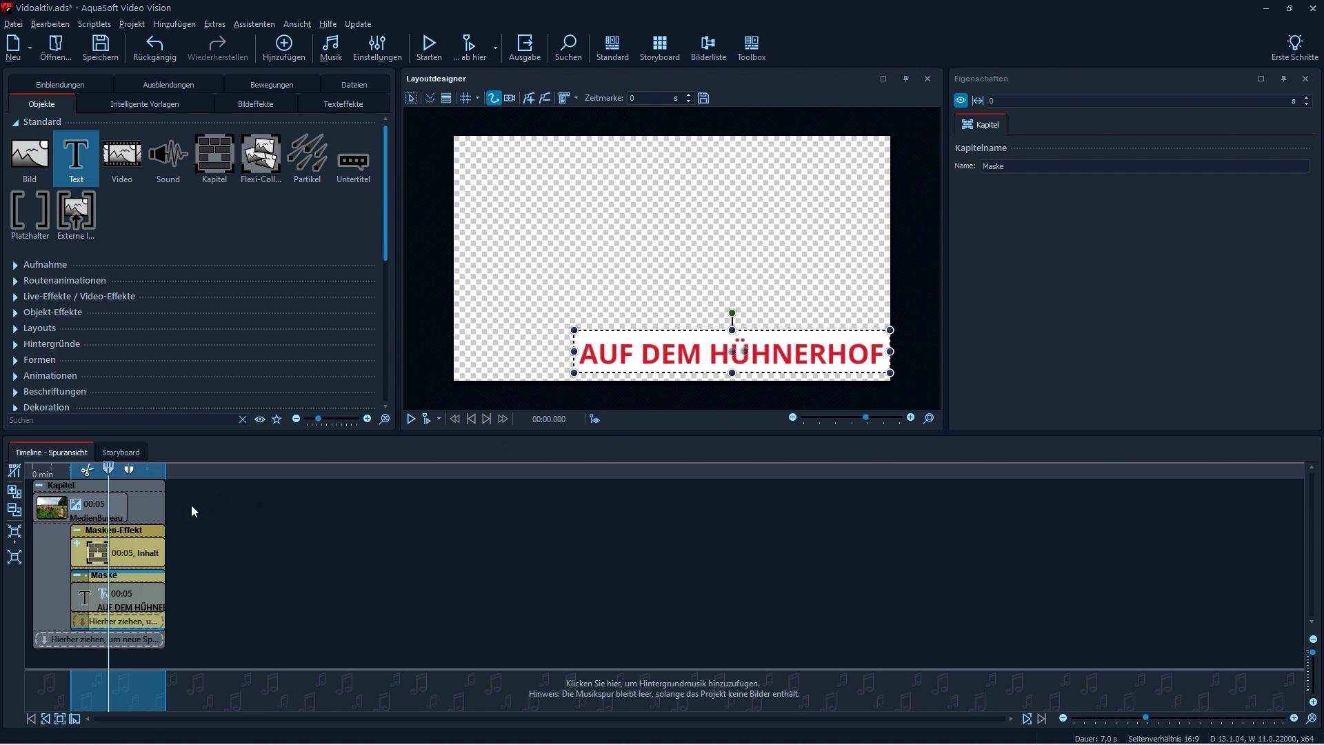
Invert the mask of the Masken-Effekt (Maske umkehren) so the title is cut out of the white banner
{"action": "left_click", "coordinate": [142, 531]}
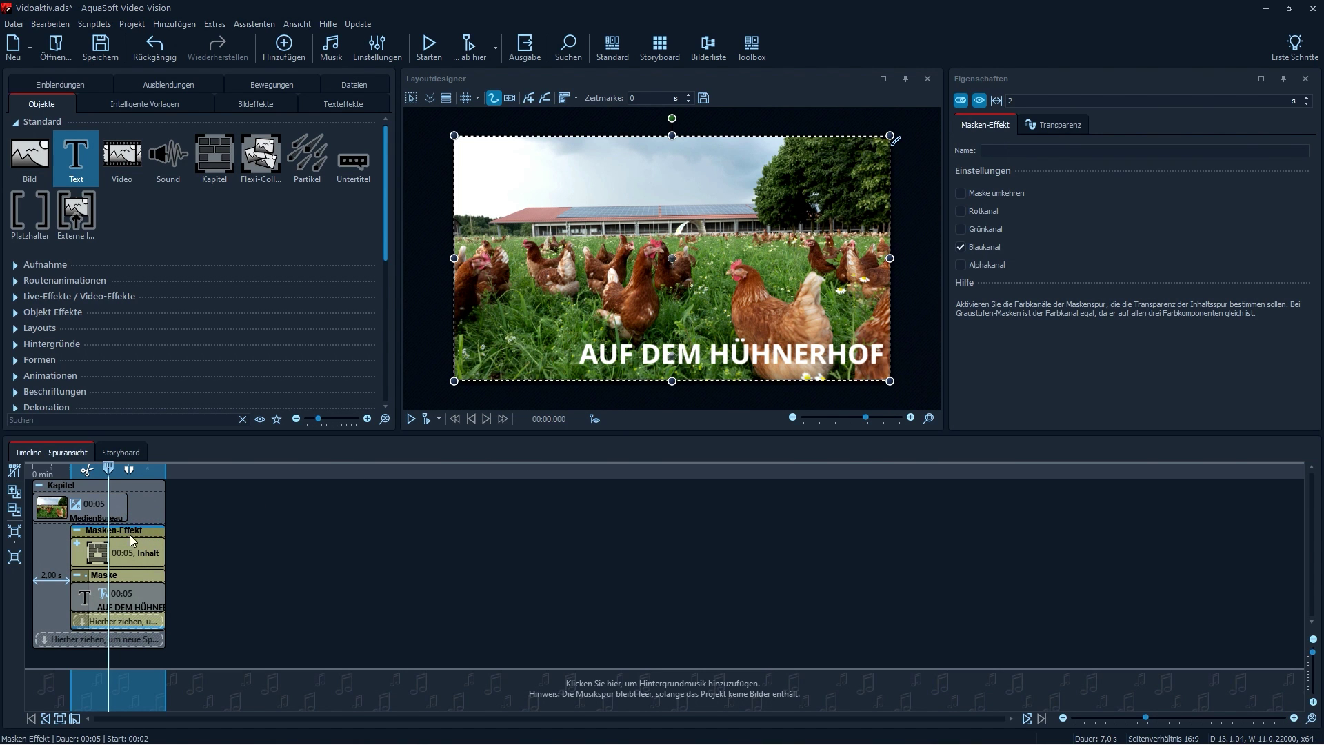
{"action": "left_click", "coordinate": [122, 486]}
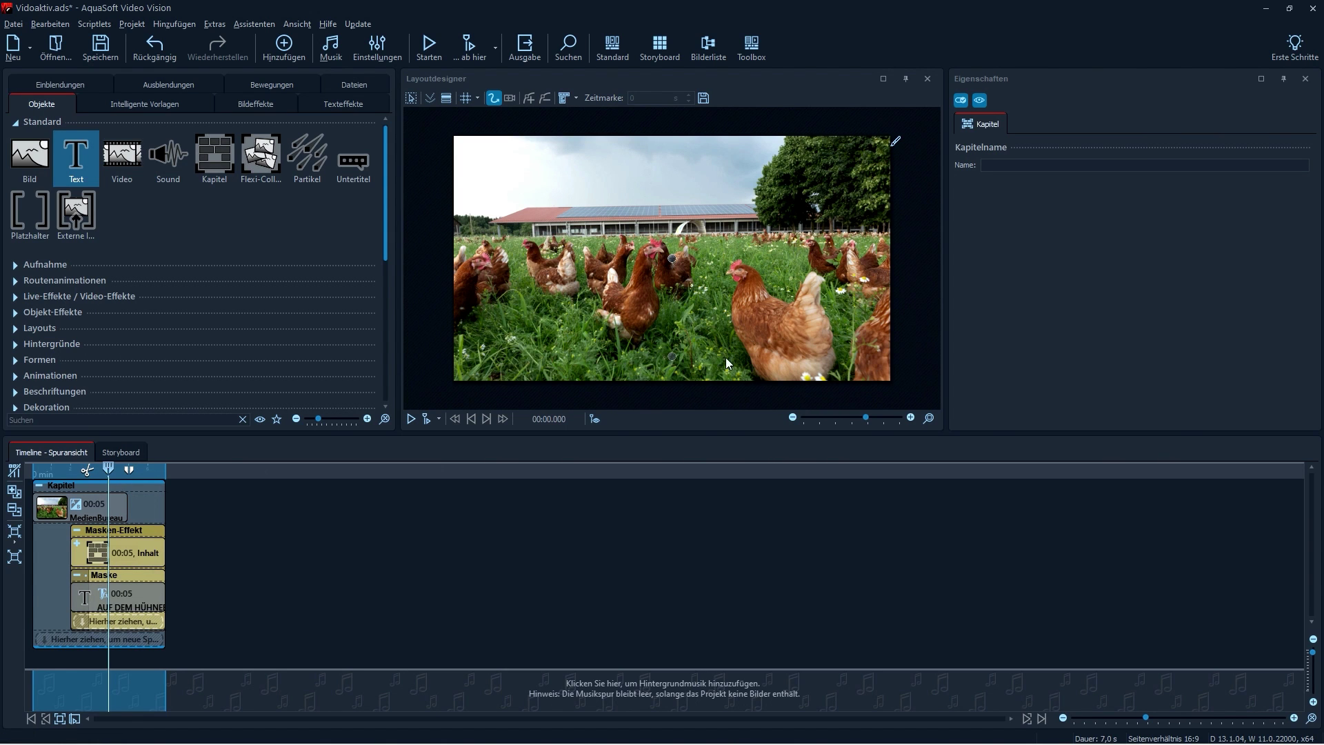
{"action": "left_click", "coordinate": [128, 593]}
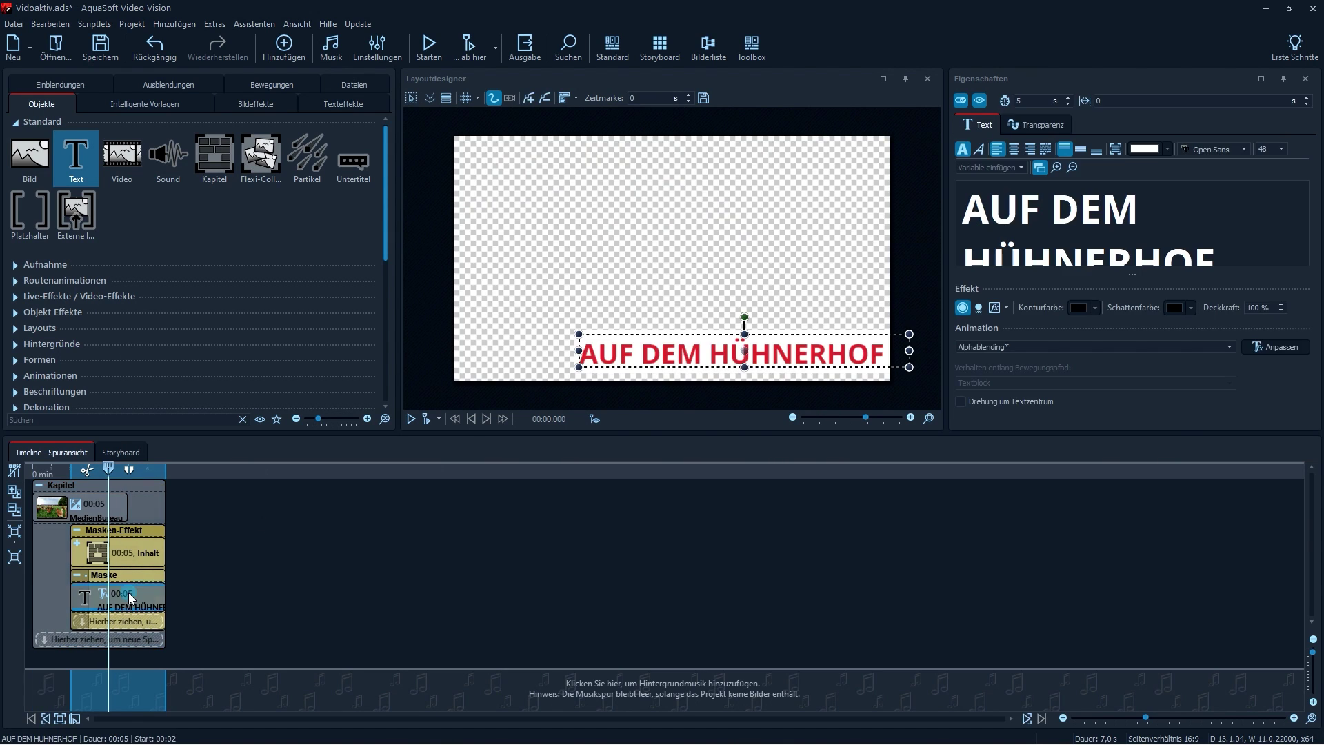
{"action": "left_click", "coordinate": [127, 533]}
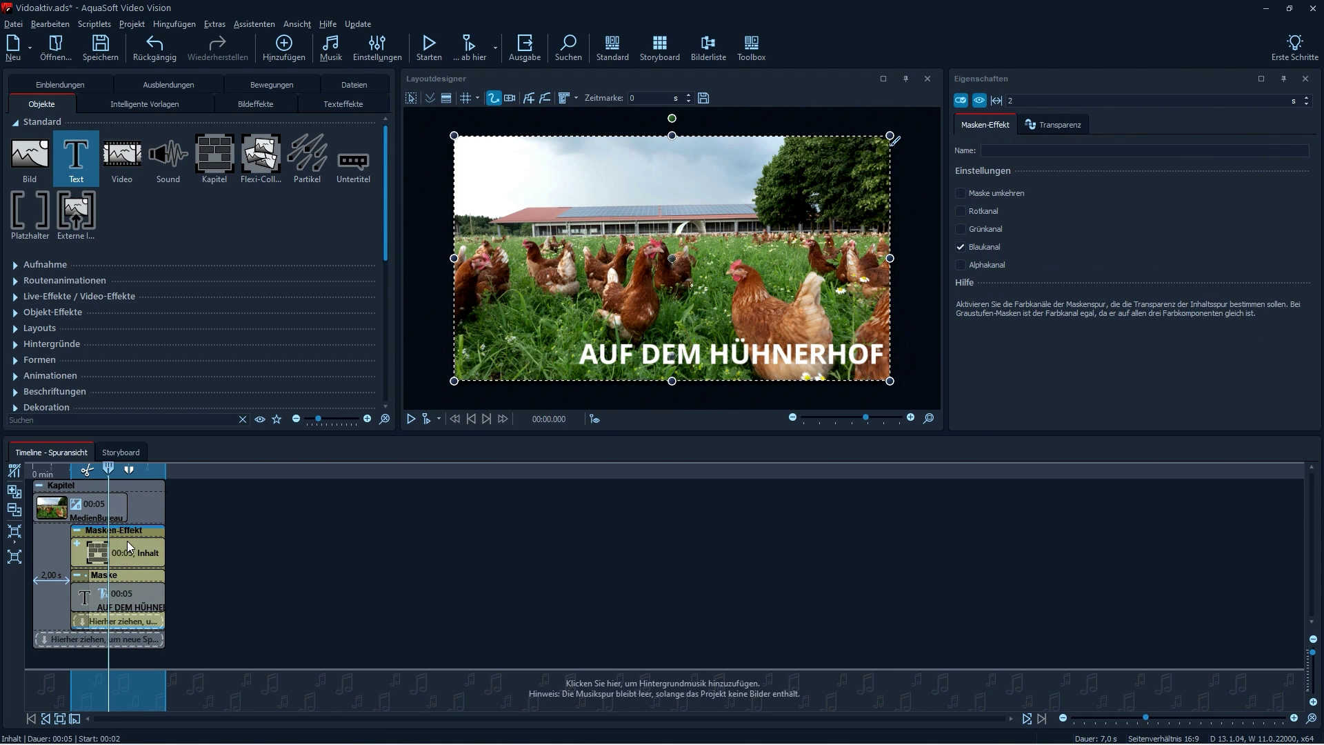
{"action": "left_click", "coordinate": [983, 196]}
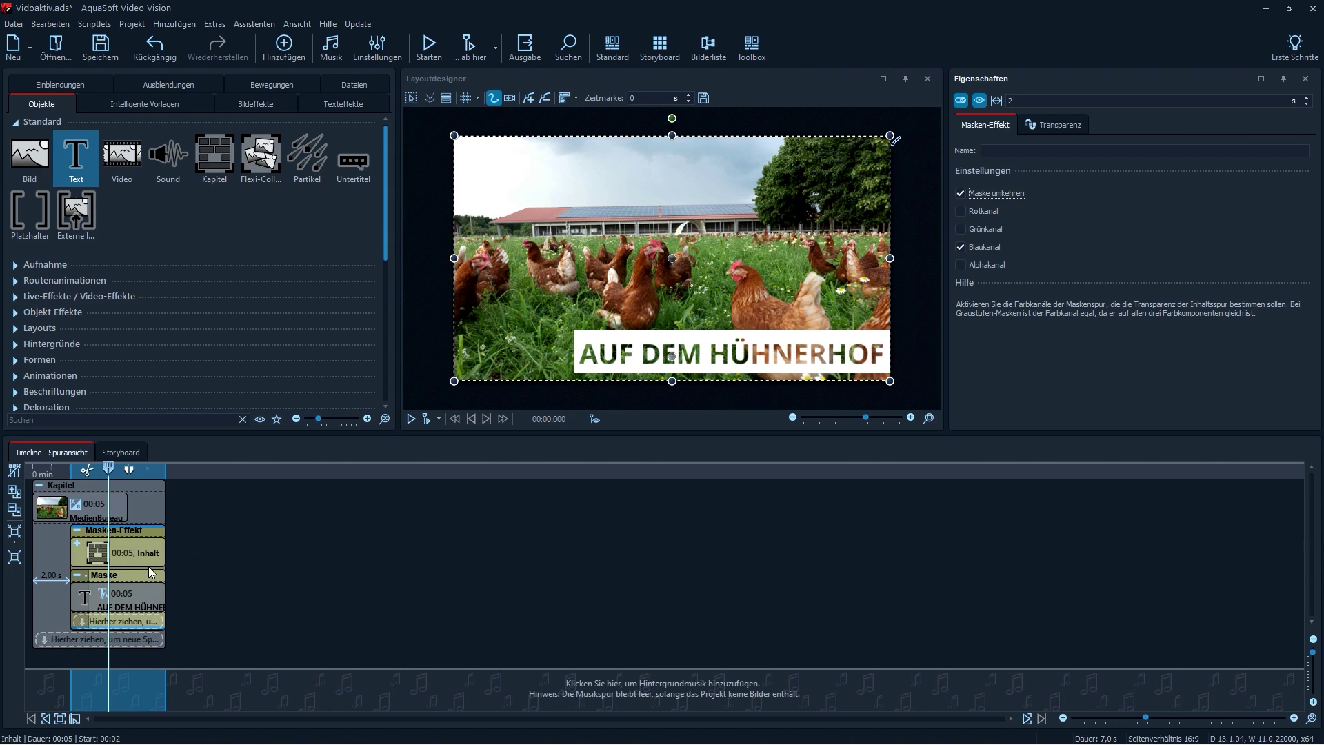
Add a second motion marker at 2 seconds to the banner rectangle in the Inhalt track
{"action": "left_click", "coordinate": [114, 549]}
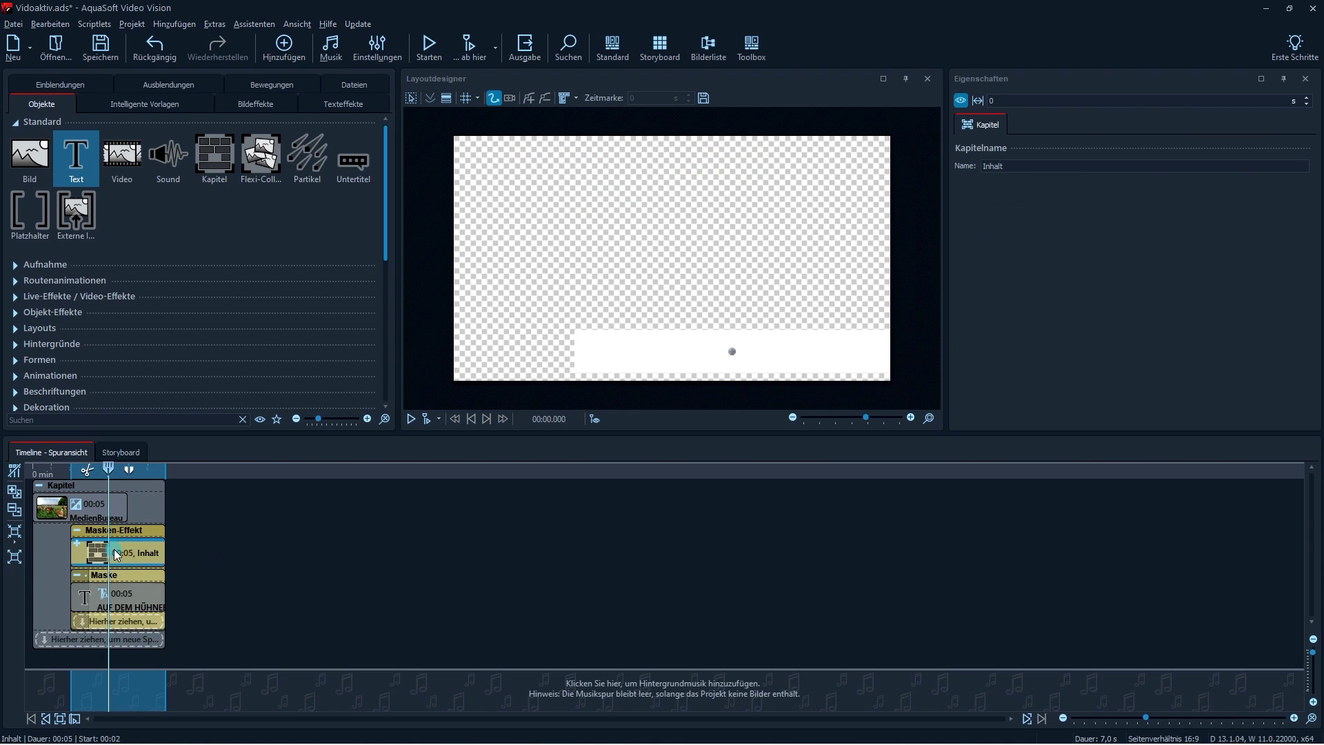
{"action": "left_click", "coordinate": [663, 352]}
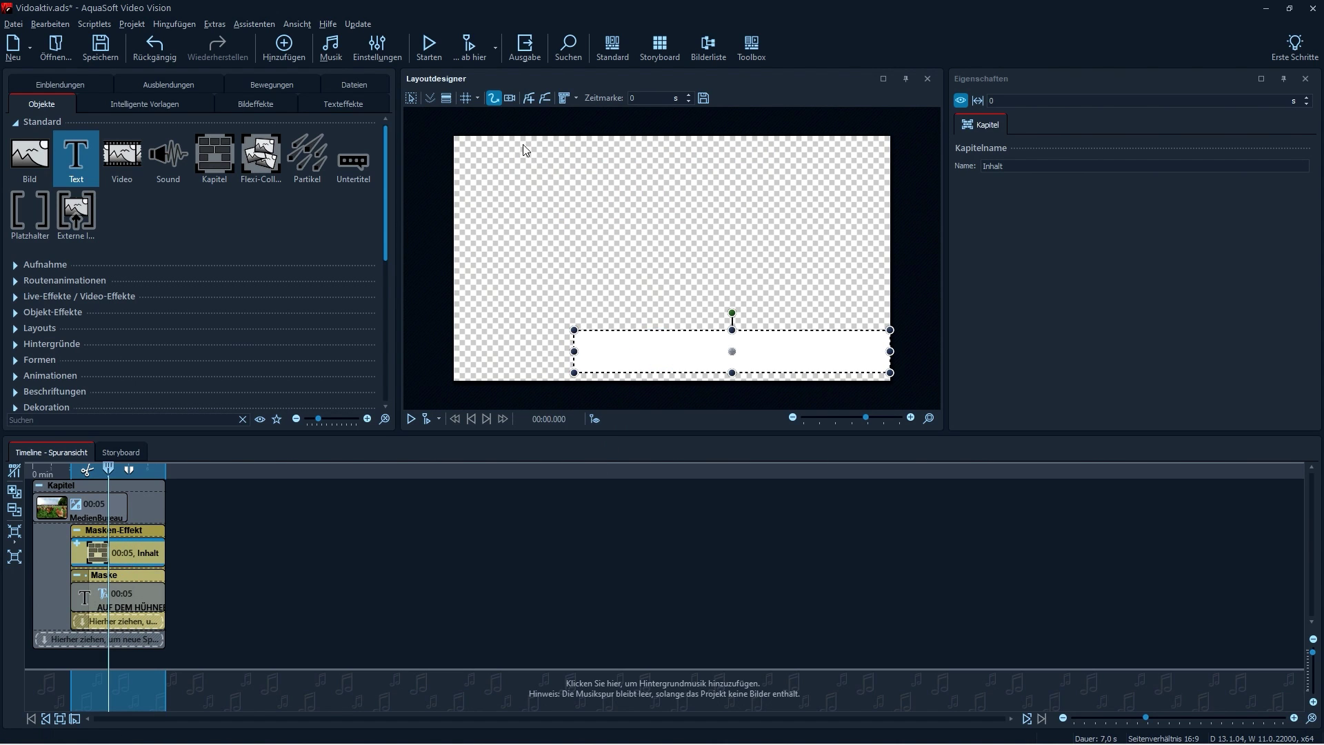
{"action": "left_click", "coordinate": [529, 100]}
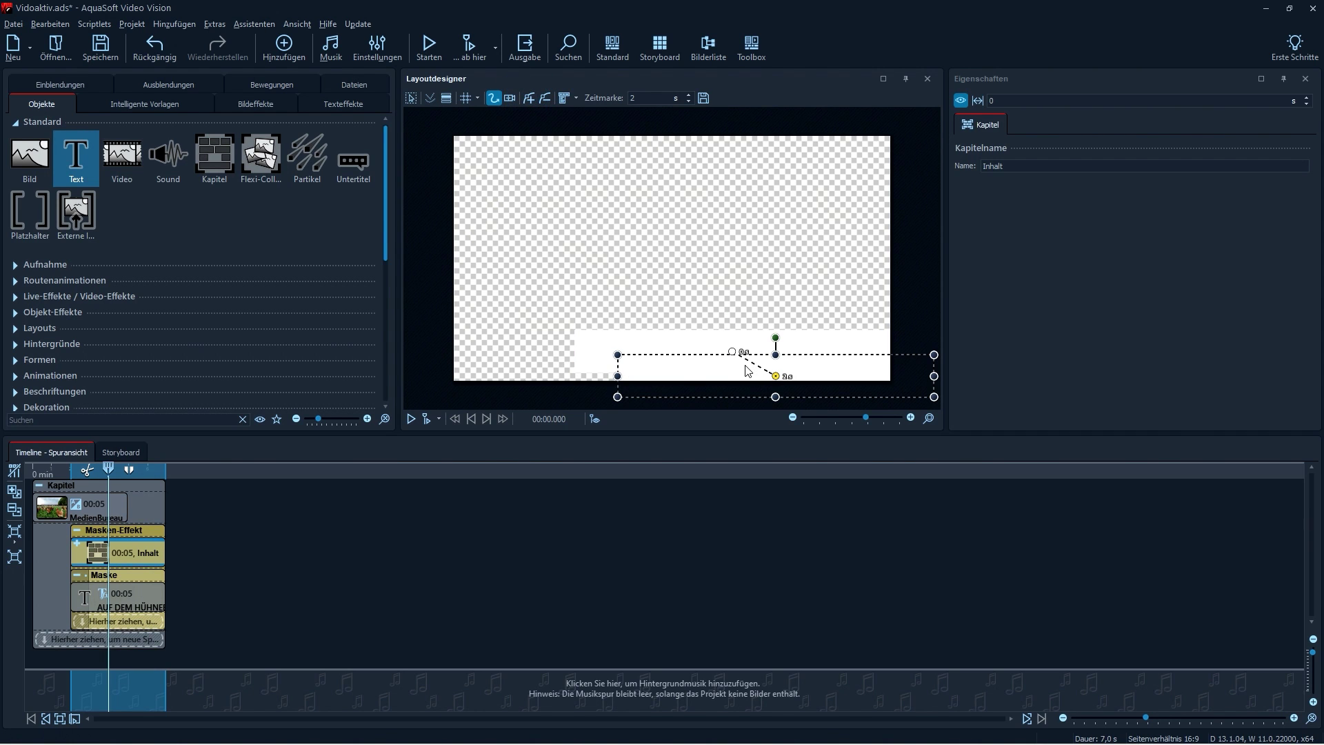
{"action": "left_click", "coordinate": [732, 355]}
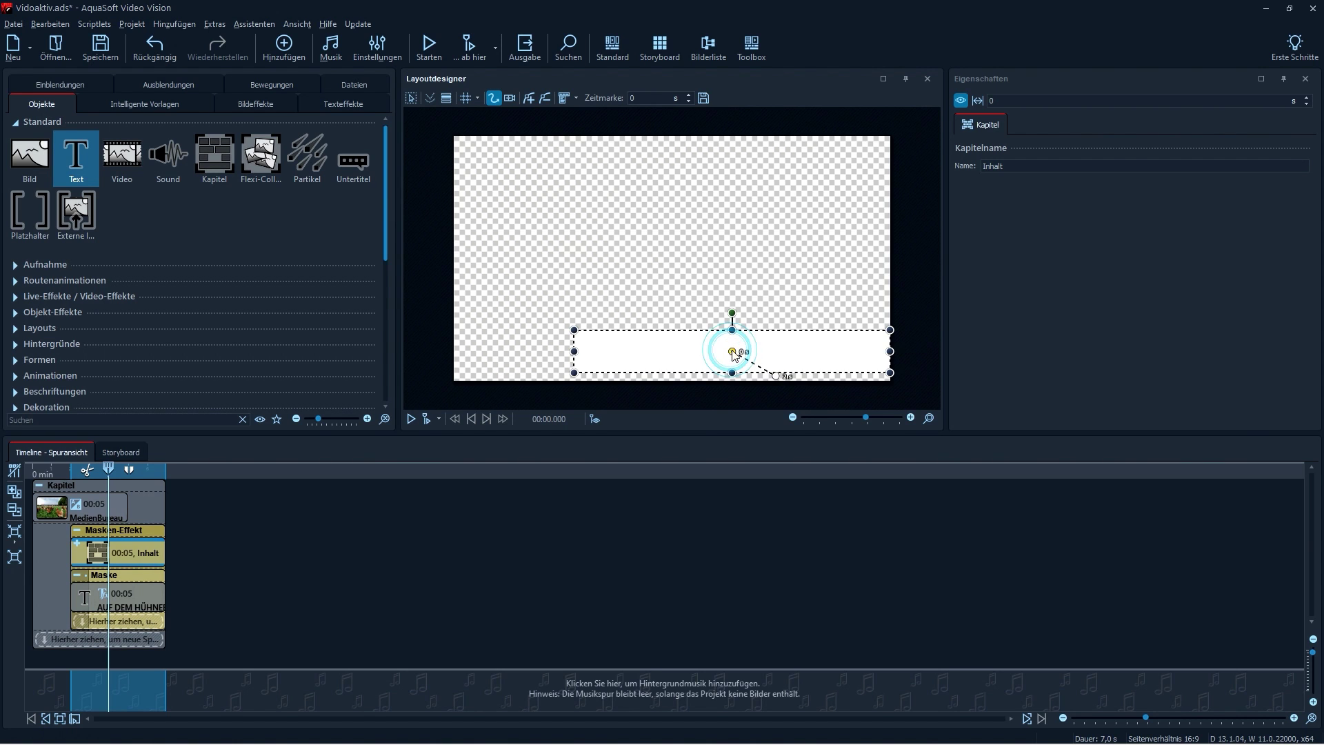
{"action": "left_click", "coordinate": [776, 377]}
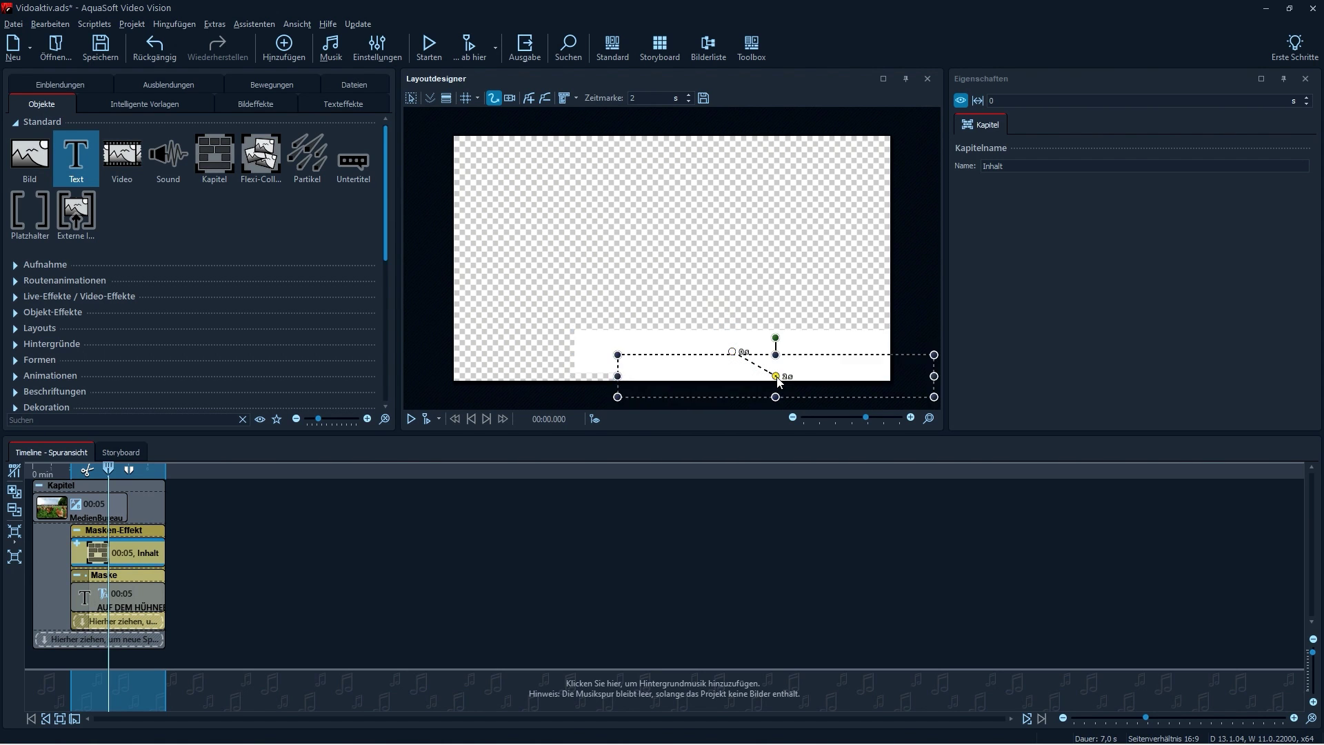
Shrink the banner to zero width at its left edge at 0 seconds and move the 2-second marker onto the banner's original position
{"action": "left_click", "coordinate": [733, 353]}
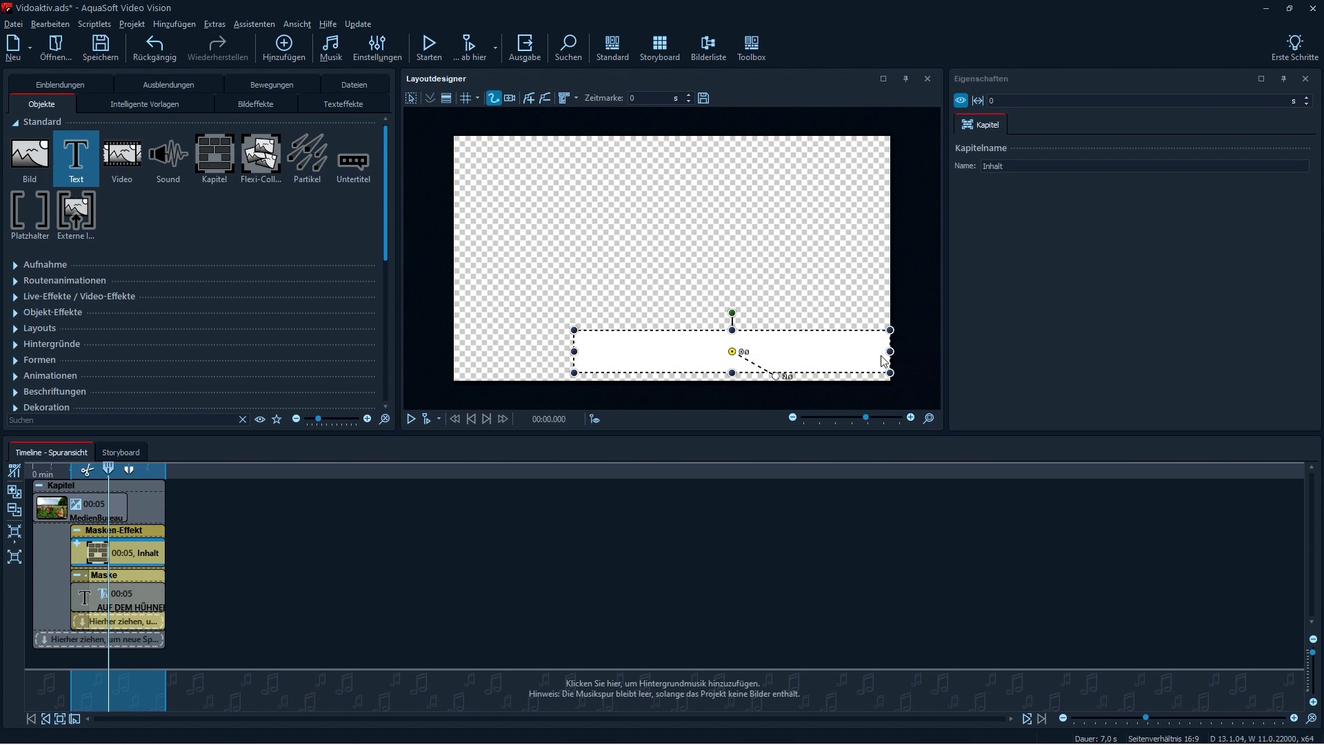
{"action": "left_click_drag", "start_coordinate": [888, 353], "coordinate": [572, 384]}
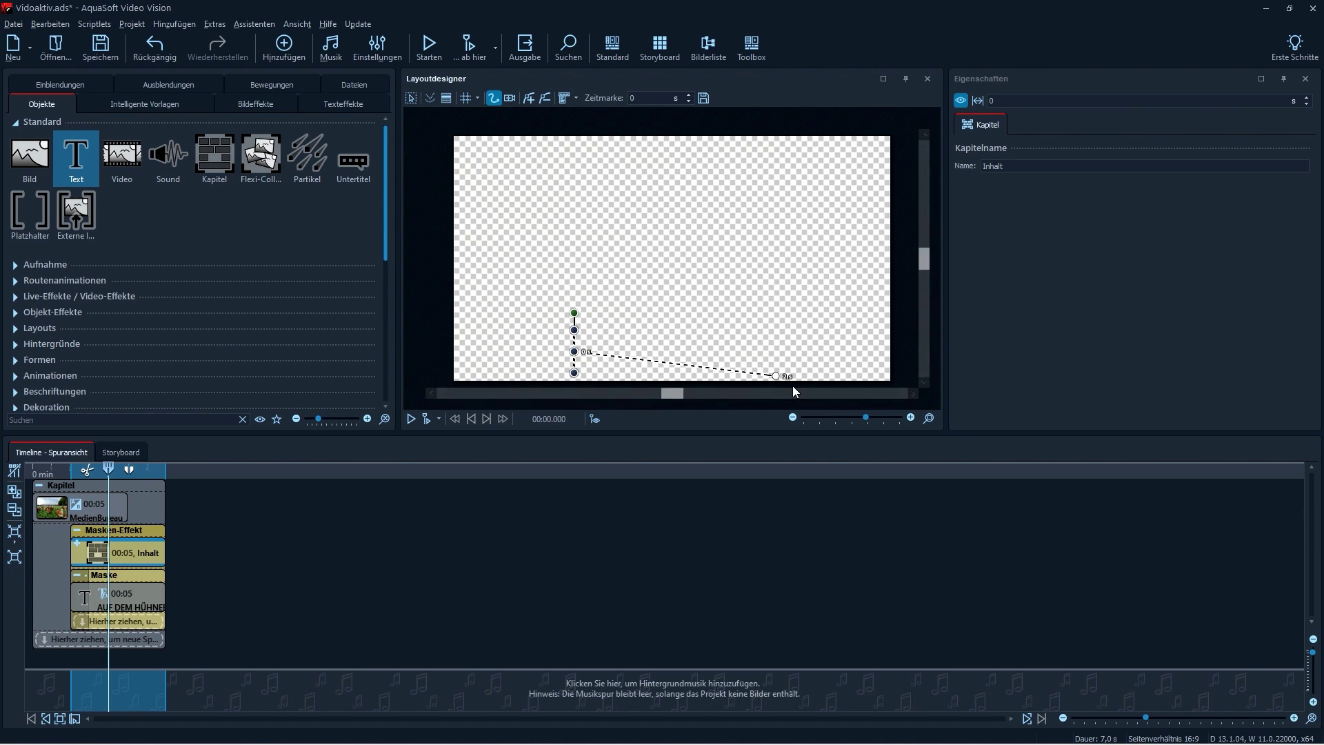
{"action": "left_click", "coordinate": [776, 378]}
{"action": "mouse_move", "coordinate": [776, 377]}
{"action": "left_mouse_down"}
{"action": "mouse_move", "coordinate": [770, 354]}
{"action": "mouse_move", "coordinate": [733, 354]}
{"action": "left_mouse_up"}
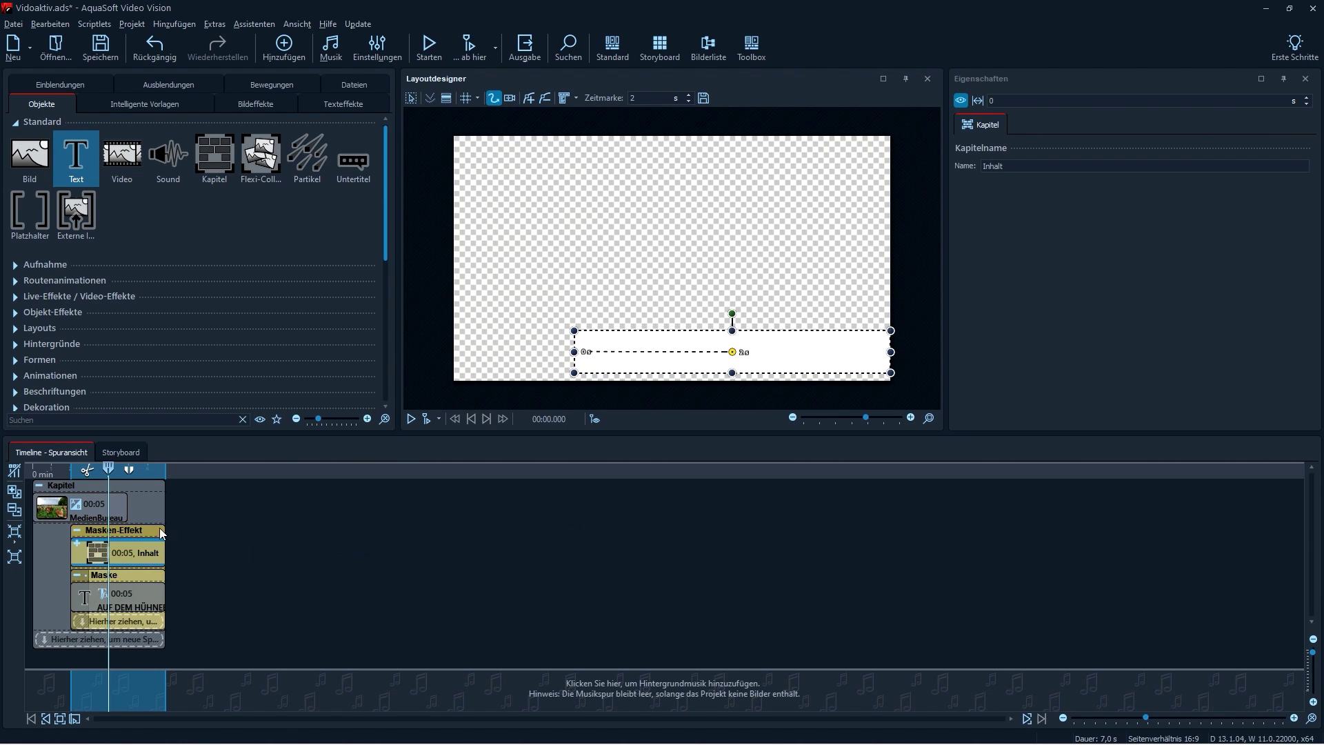
Play the chapter from the start to check the growing banner with the cut-out title, and stop the playback
{"action": "left_click", "coordinate": [126, 531]}
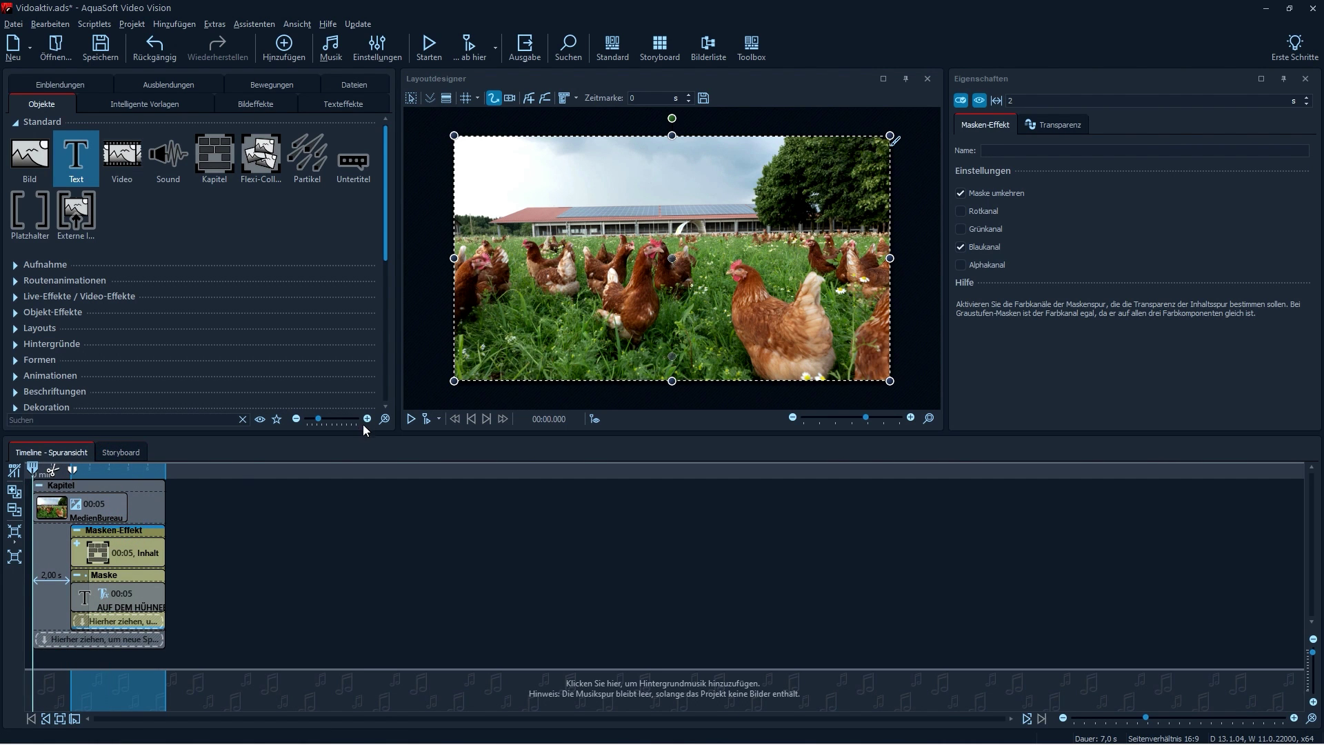
{"action": "left_click", "coordinate": [411, 420]}
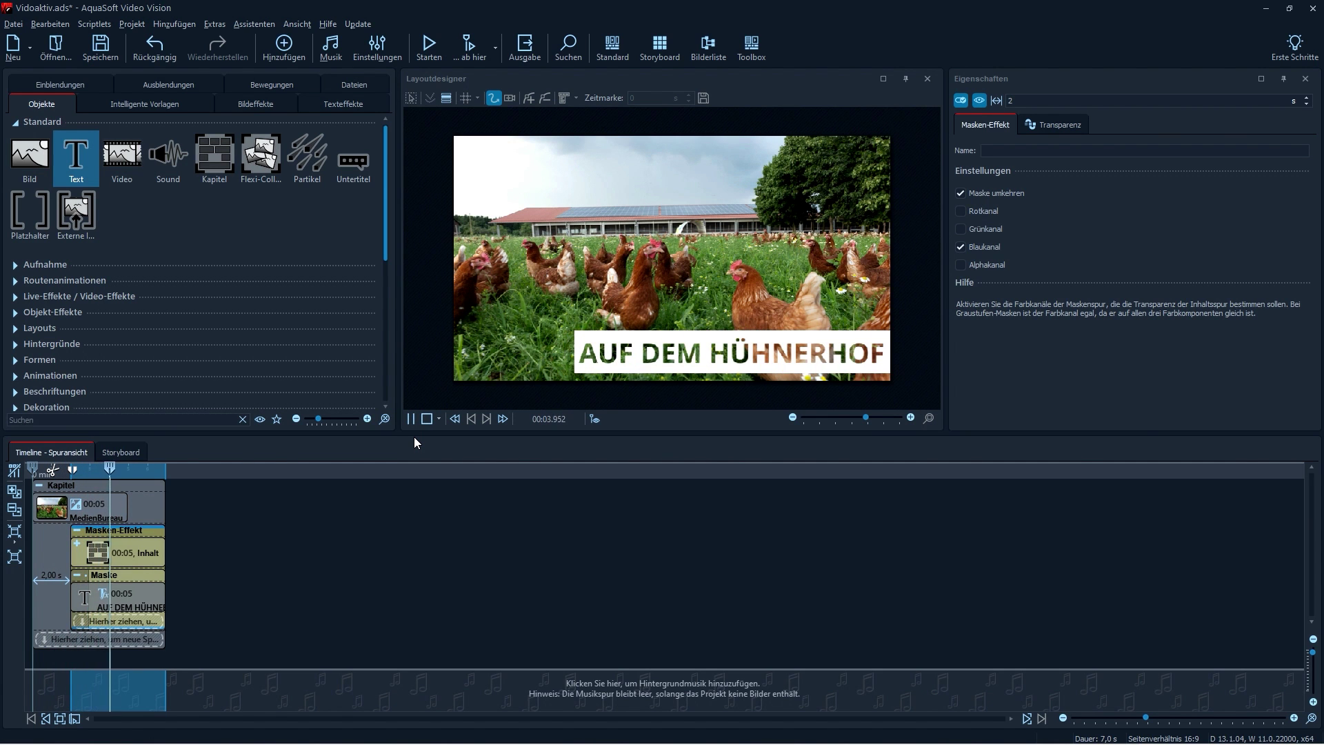
{"action": "key", "text": "Escape"}
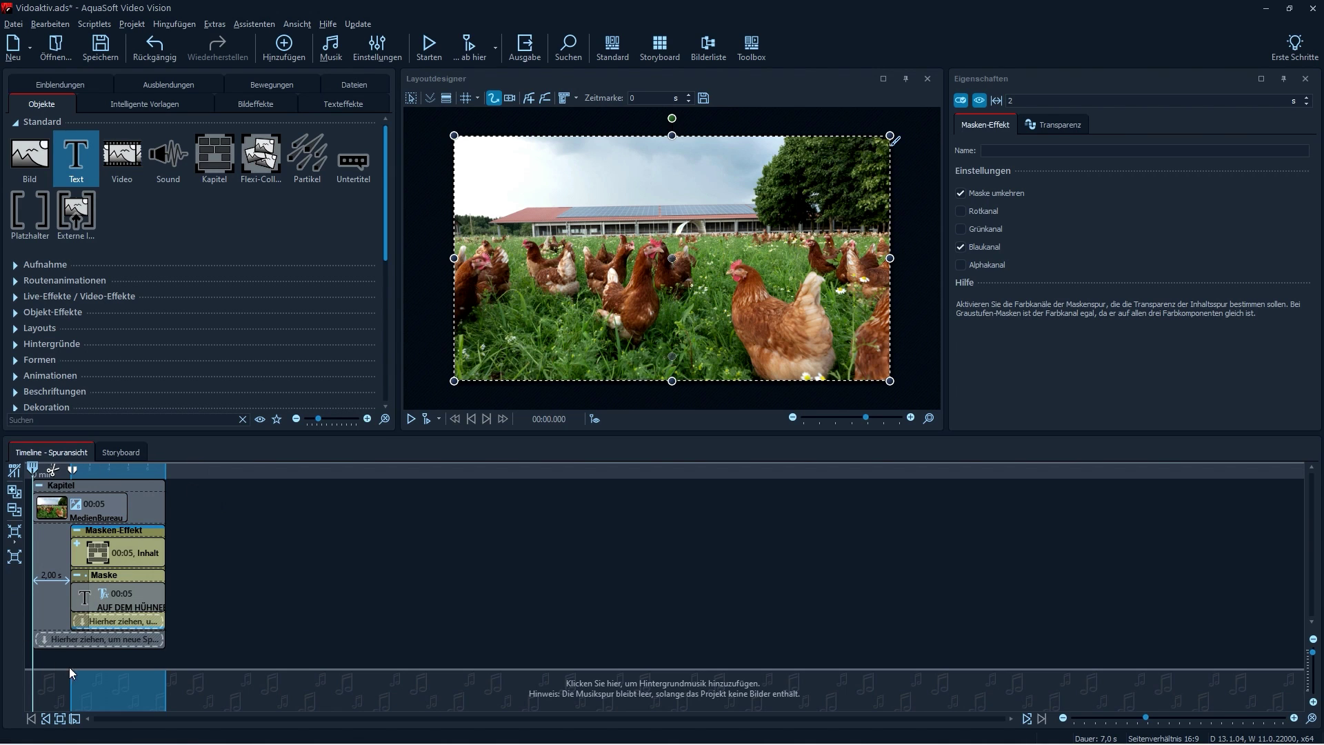
Collapse the finished chapter in the timeline and move the playhead to the chapter's end
{"action": "left_click", "coordinate": [40, 486]}
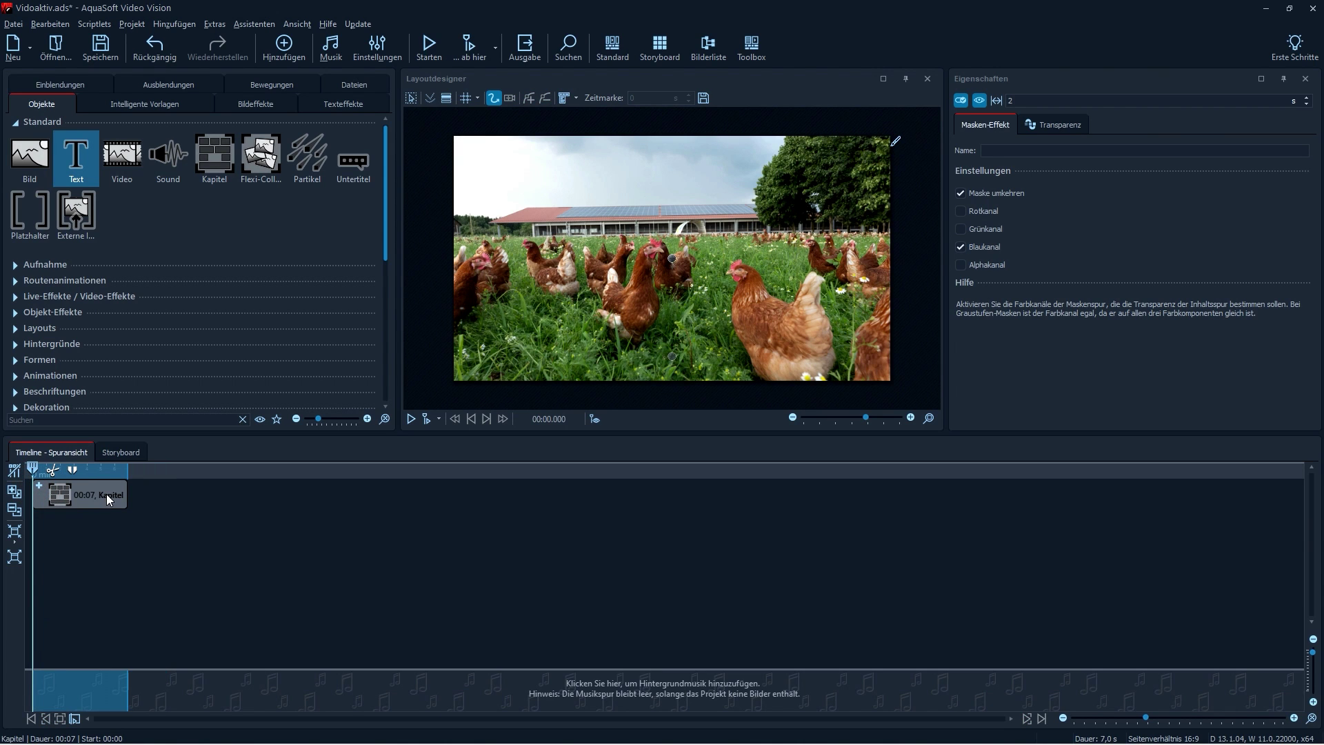
{"action": "left_click_drag", "start_coordinate": [33, 469], "coordinate": [127, 462]}
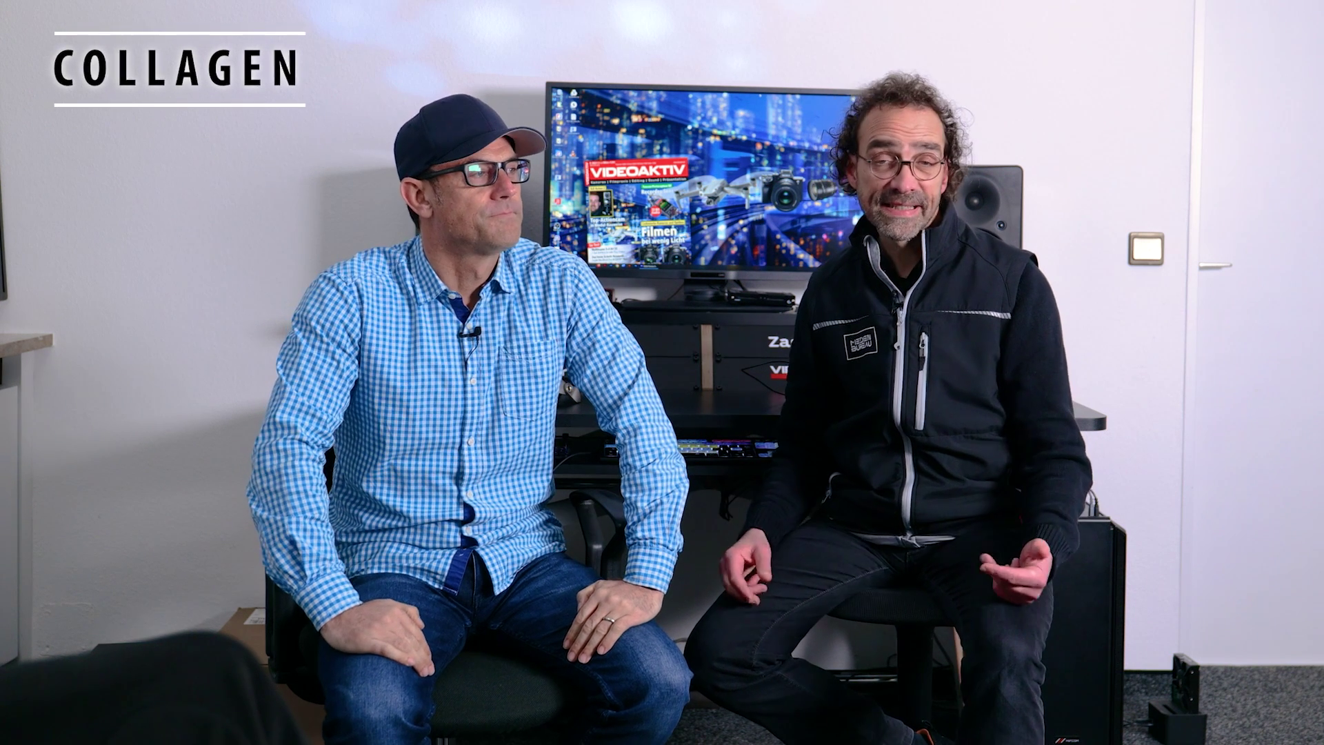
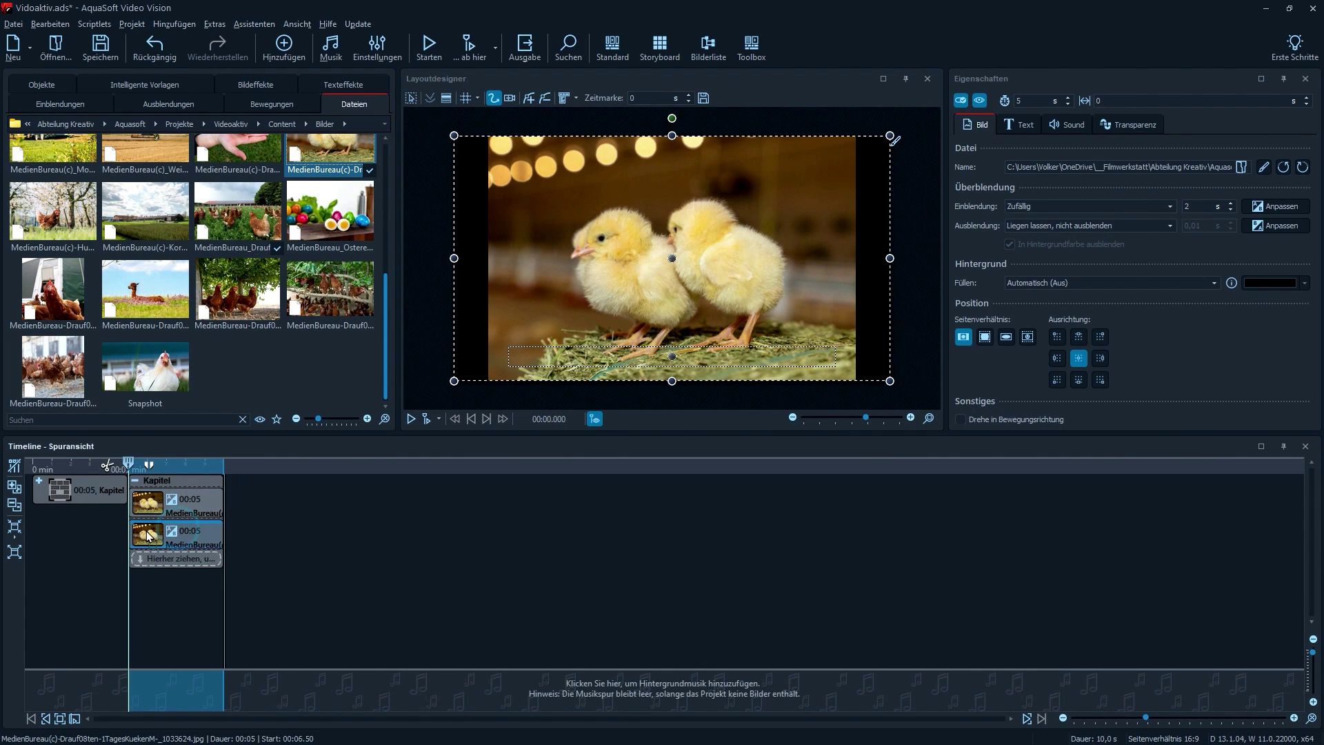
For both chick photos in the second chapter, set the fade-in to Keine and the fade-out to Abrupt abblenden
{"action": "left_click", "coordinate": [173, 502]}
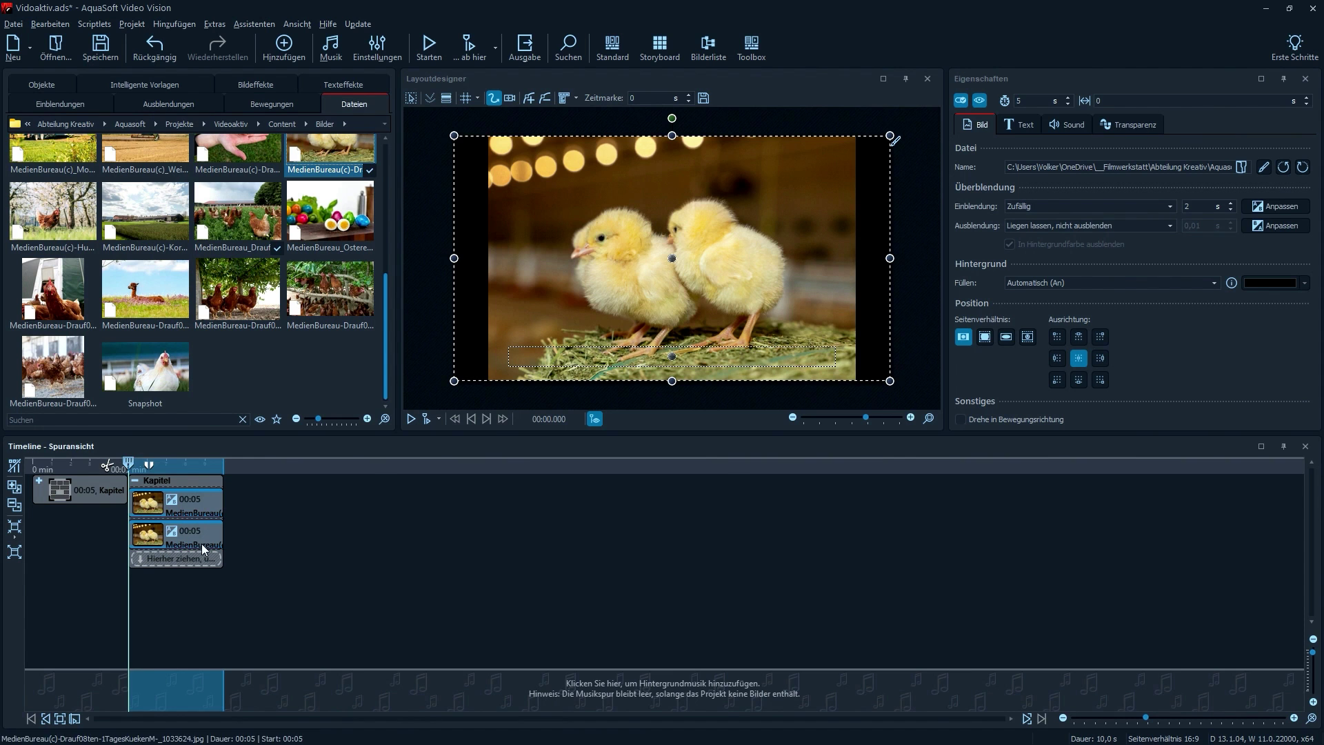
{"action": "left_click", "coordinate": [1171, 205]}
{"action": "left_click", "coordinate": [1000, 266]}
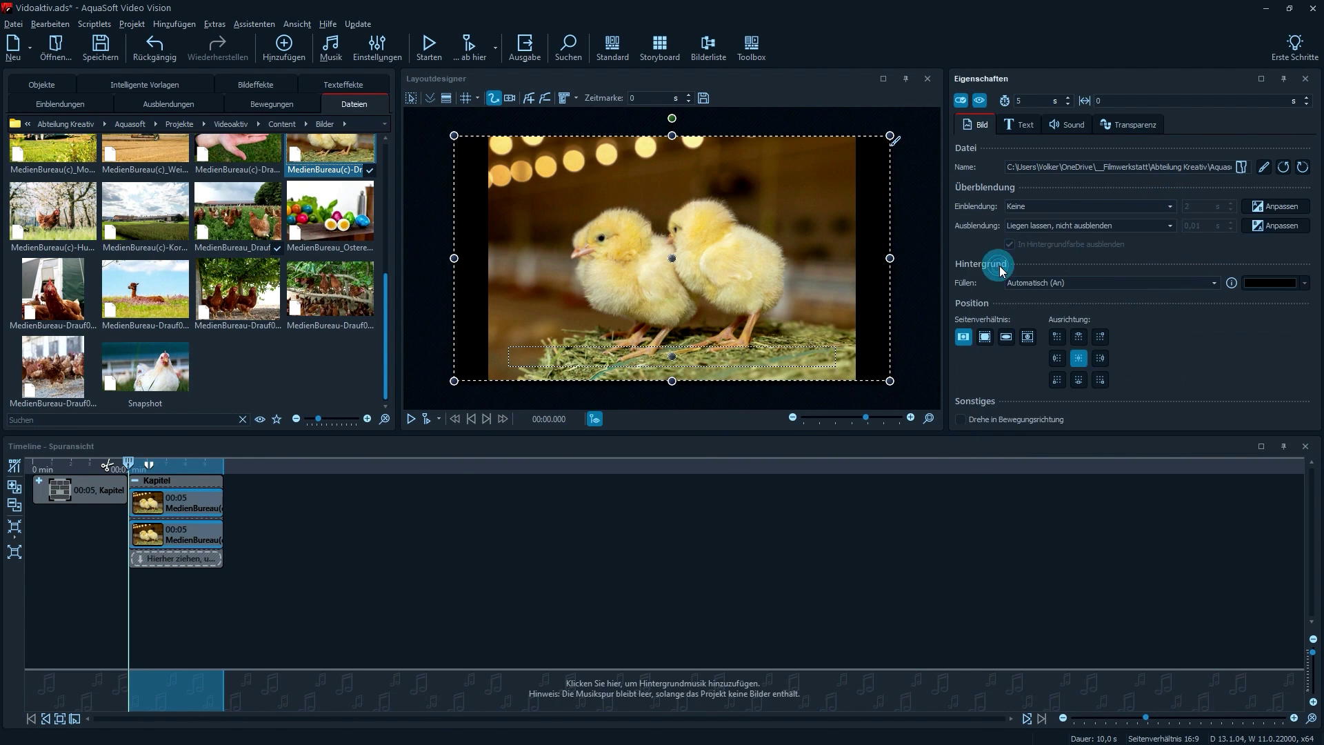
{"action": "left_click", "coordinate": [1171, 226]}
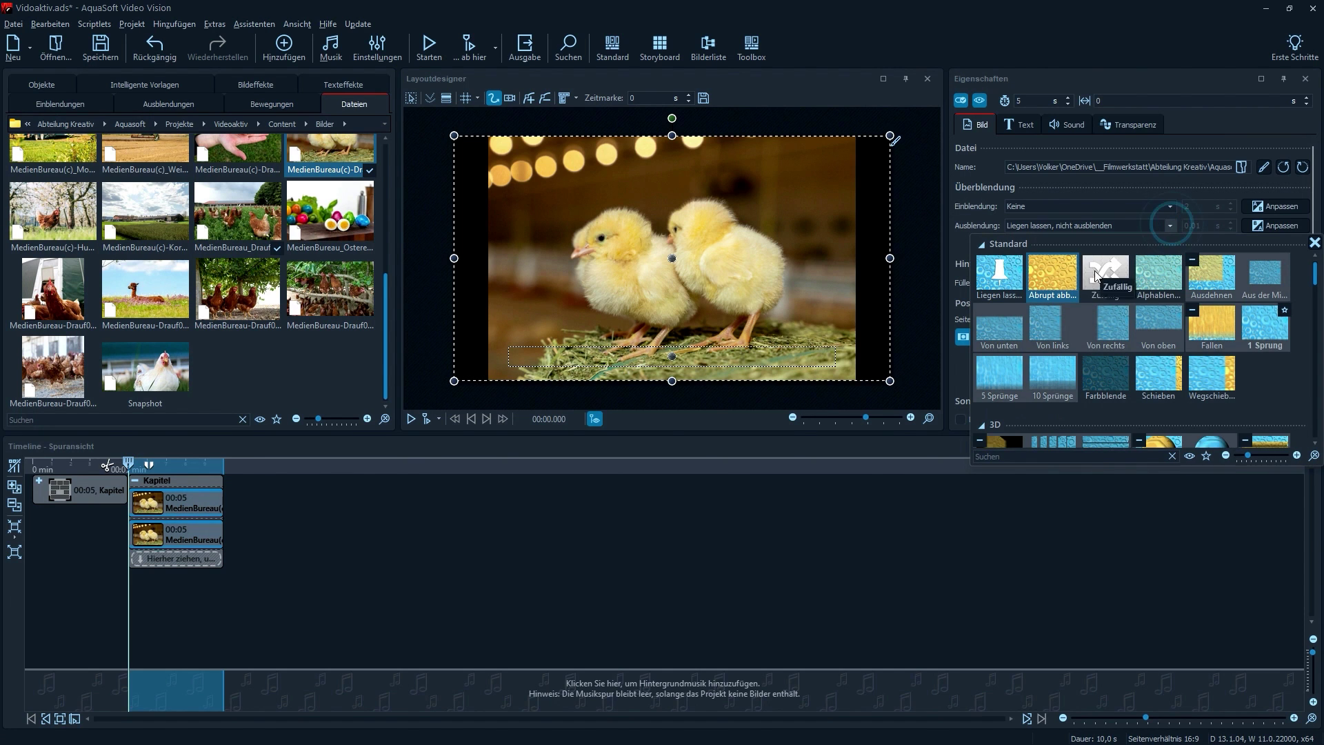
{"action": "left_click", "coordinate": [1049, 272]}
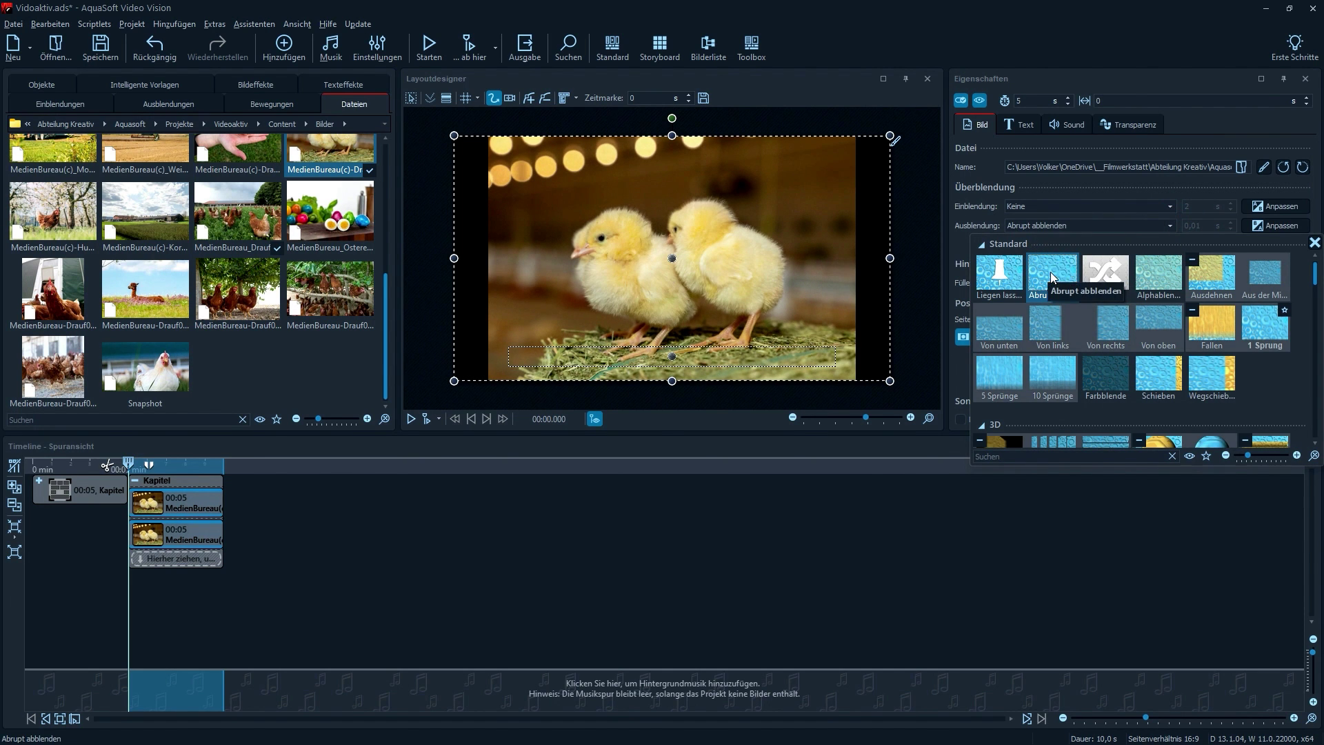
{"action": "left_click", "coordinate": [421, 562]}
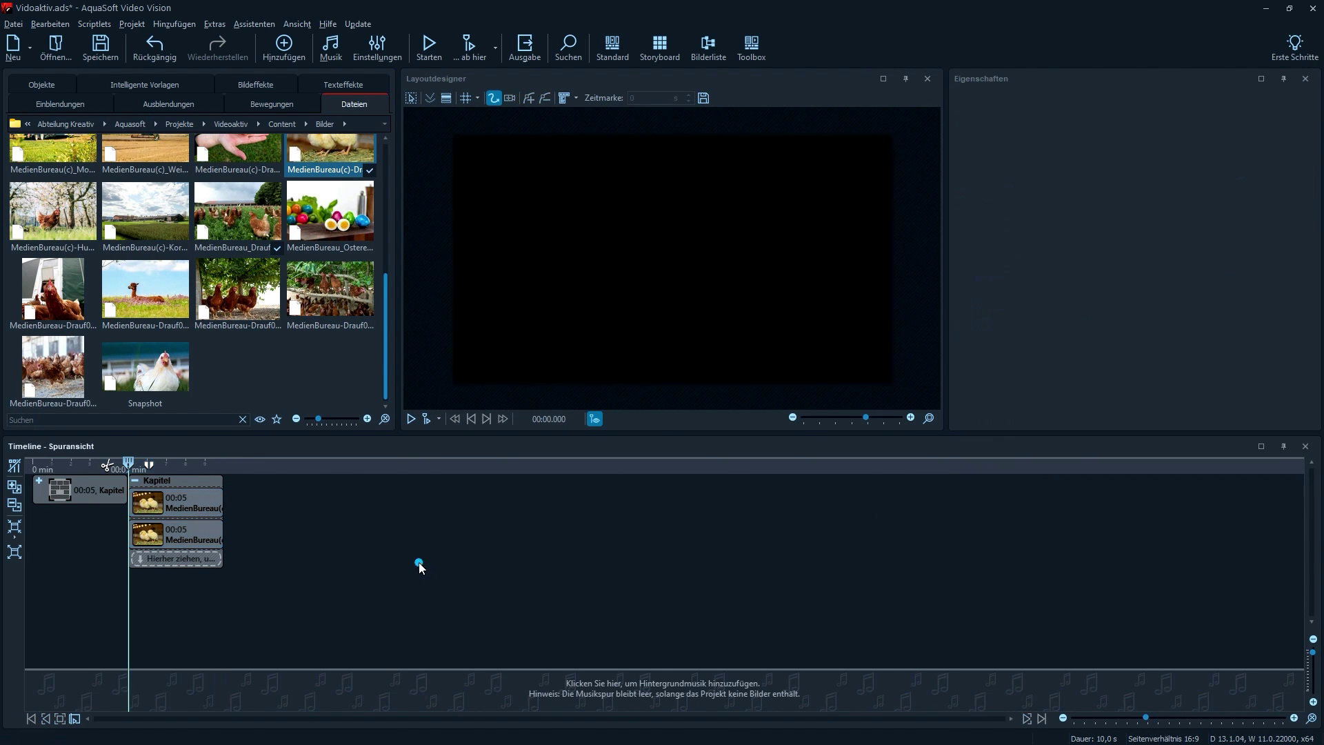
Apply the Weichzeichnen image effect with strength 2 to the lower chick photo and enlarge the photo slightly beyond the frame on all sides
{"action": "left_click", "coordinate": [189, 528]}
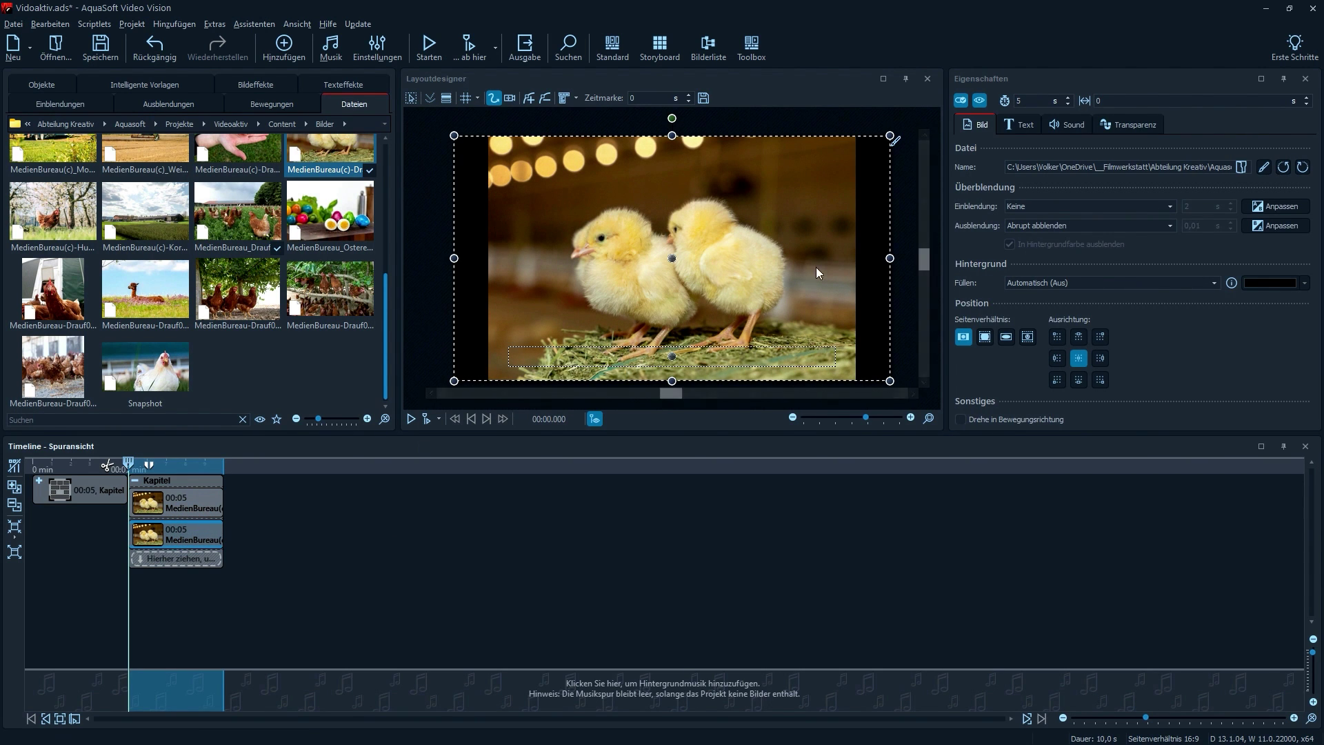
{"action": "left_click", "coordinate": [895, 143]}
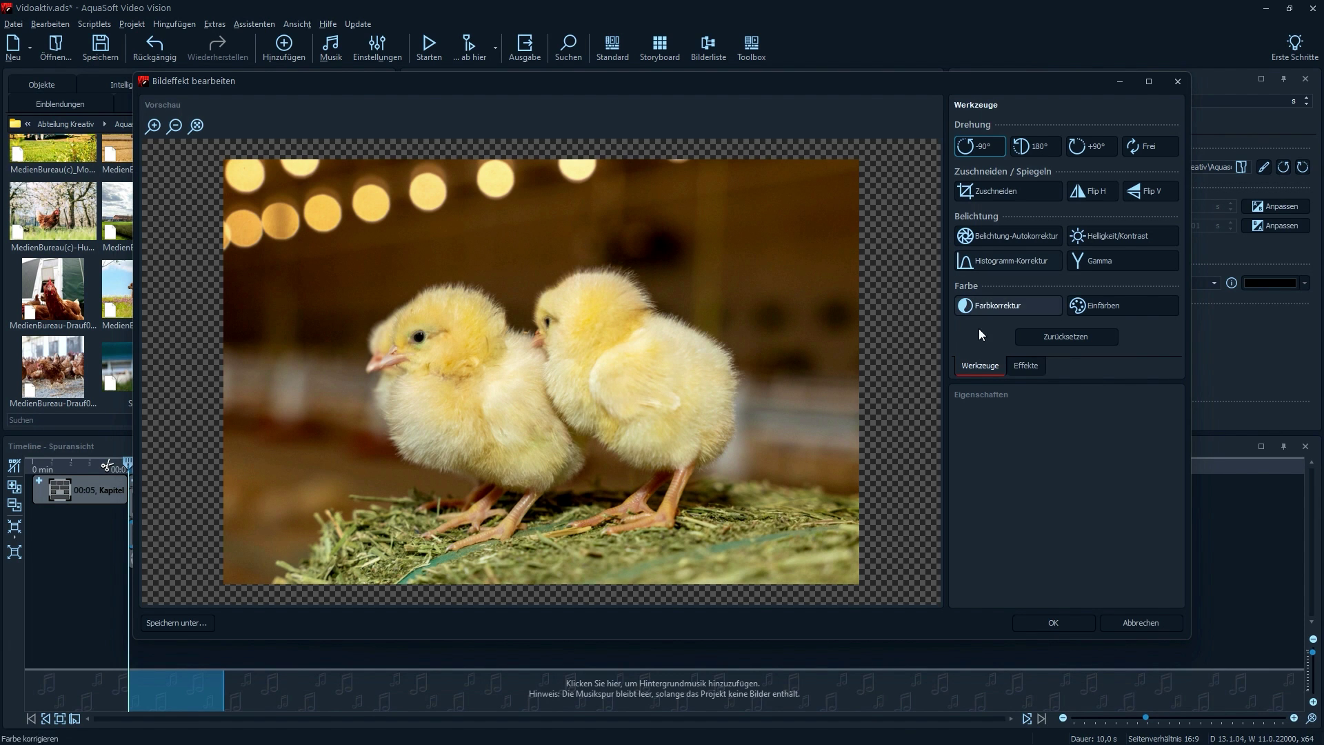
{"action": "left_click", "coordinate": [1027, 367]}
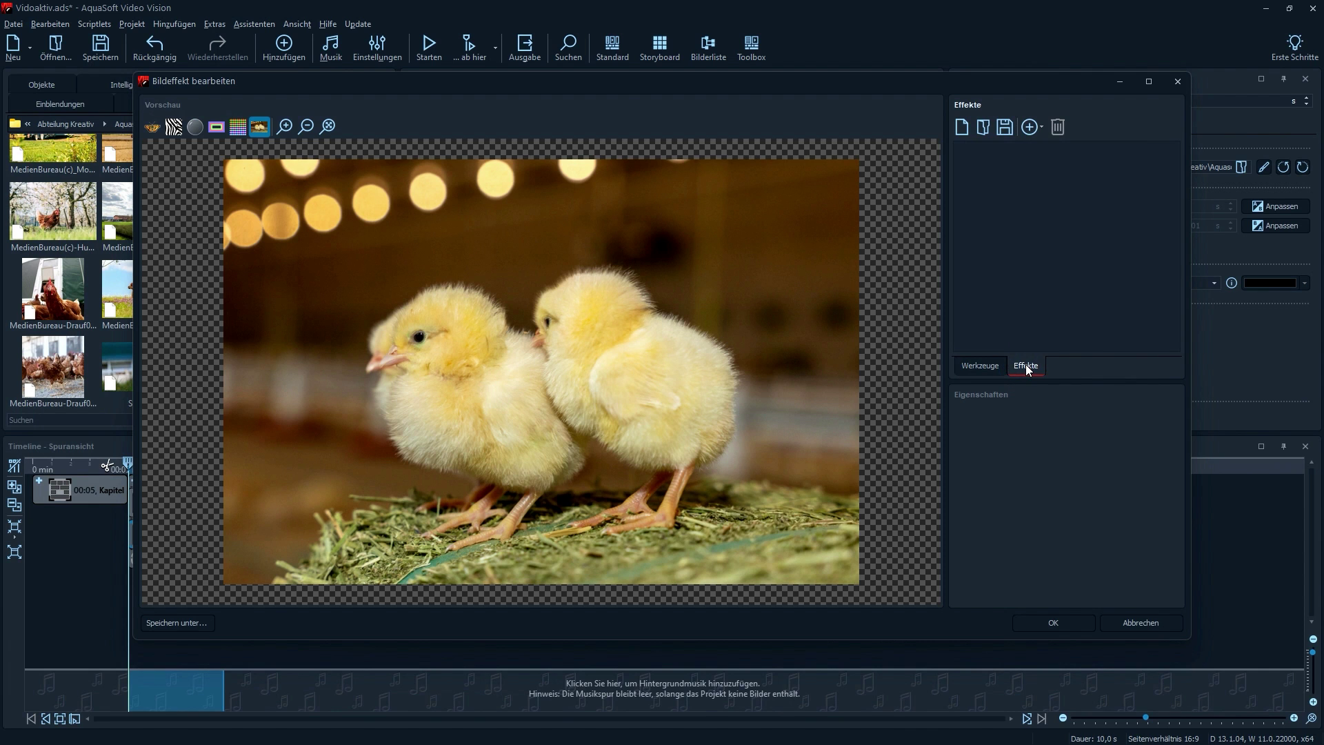
{"action": "left_click", "coordinate": [1032, 126]}
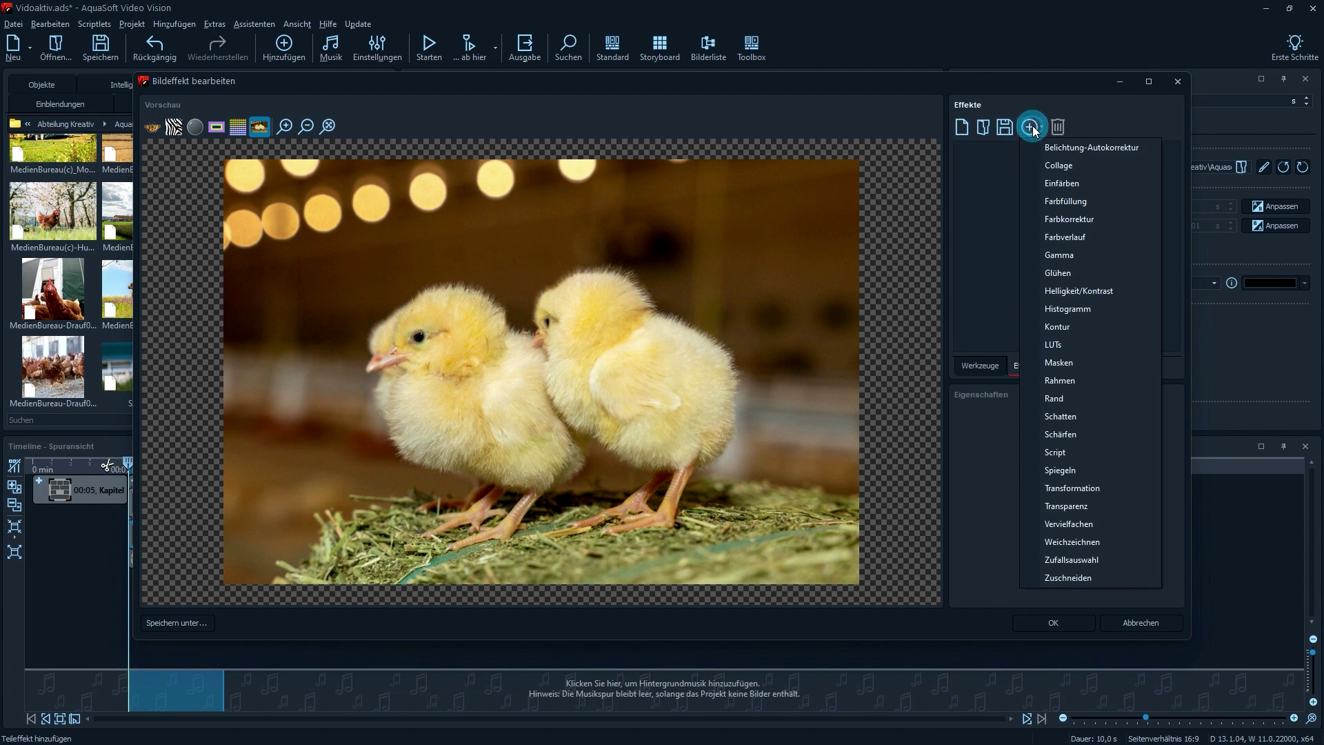
{"action": "left_click", "coordinate": [1112, 540]}
{"action": "left_click", "coordinate": [1147, 432]}
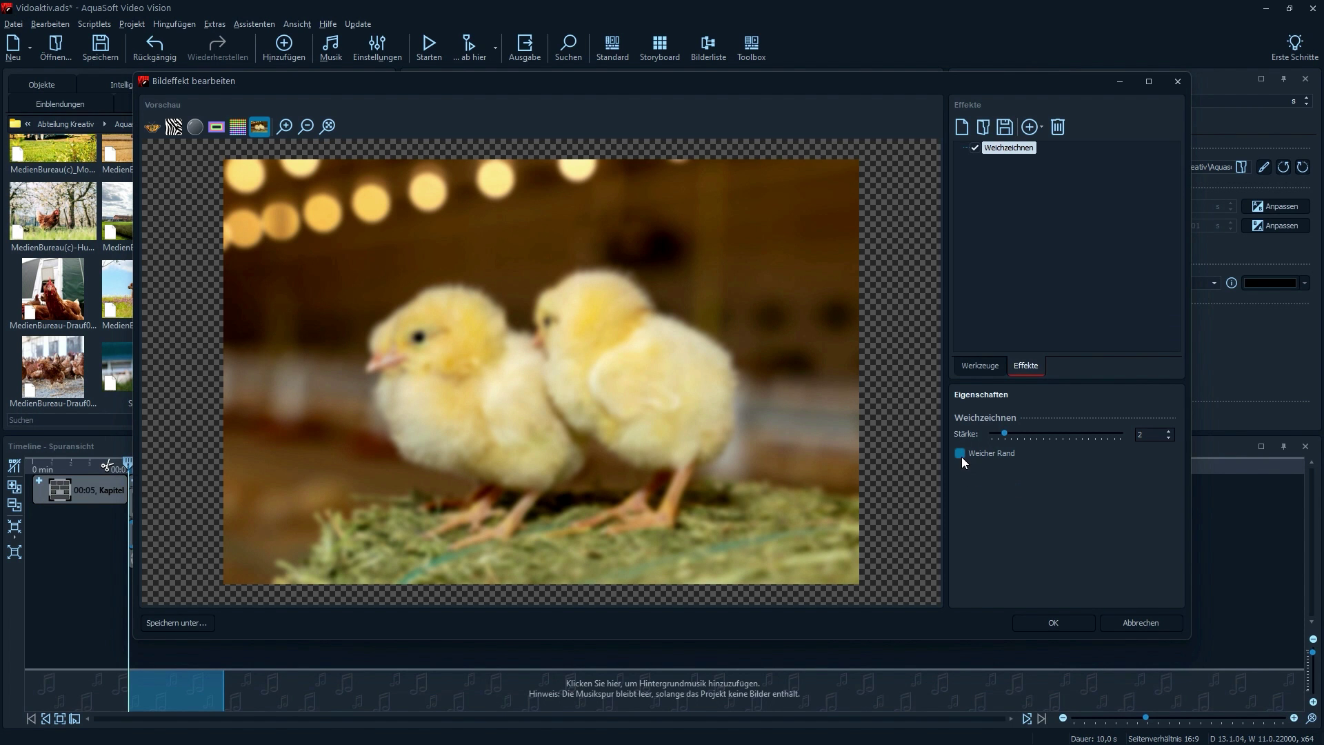
{"action": "left_click", "coordinate": [1054, 623]}
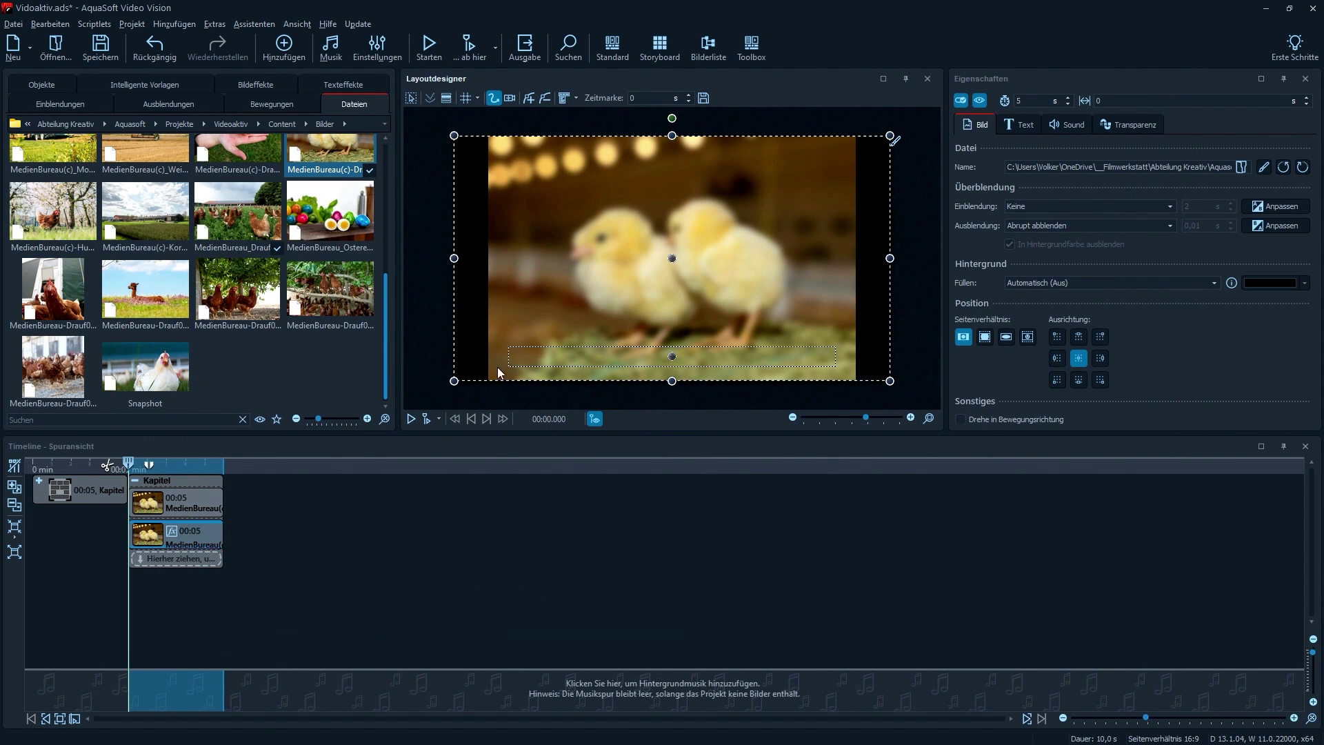
{"action": "left_click_drag", "start_coordinate": [454, 380], "coordinate": [406, 406]}
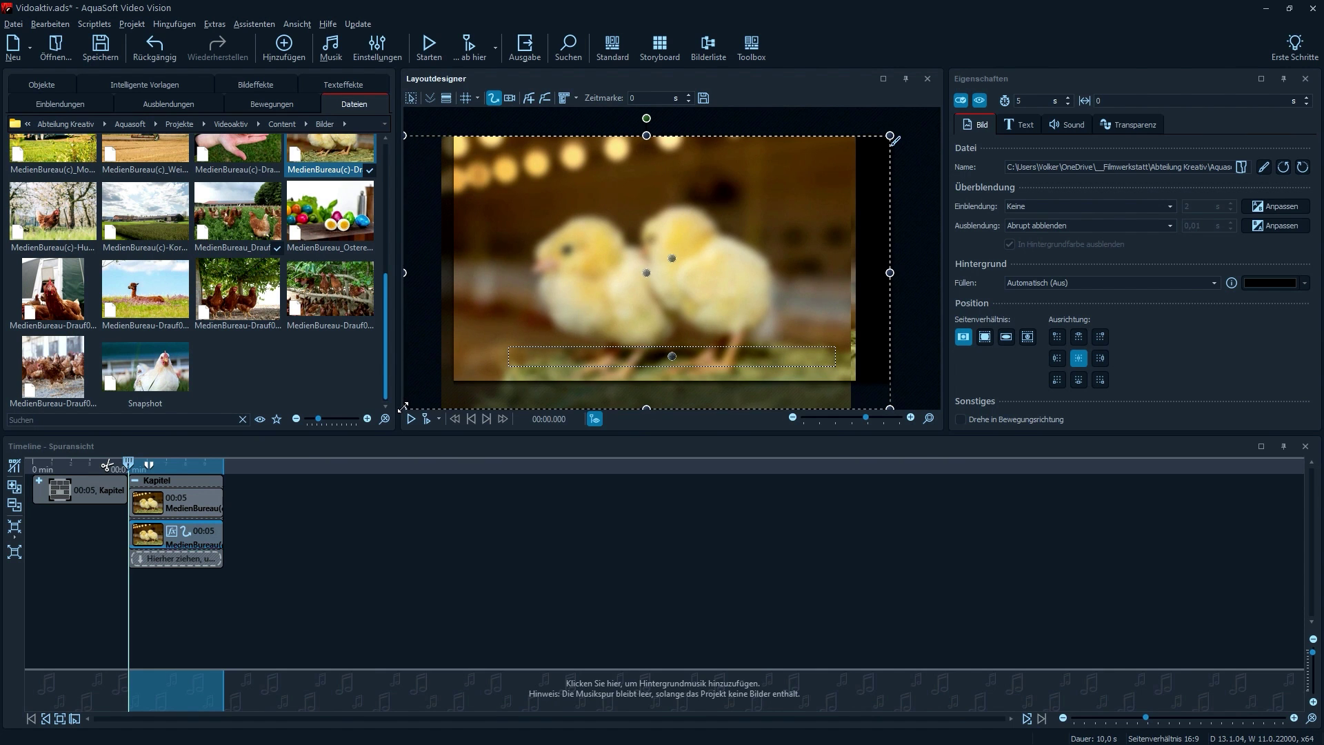
{"action": "left_click_drag", "start_coordinate": [889, 136], "coordinate": [940, 110]}
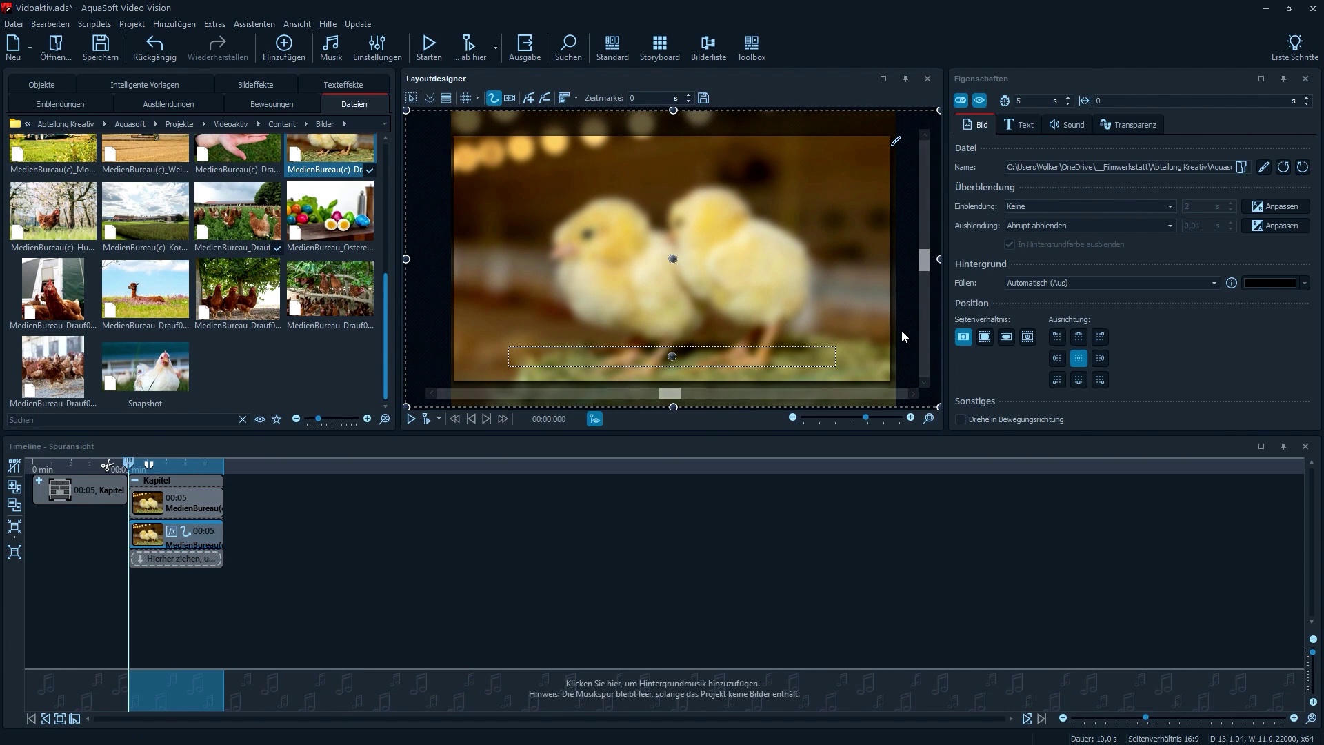
Shrink the upper chick photo to about three quarters of the frame and position it roughly in the middle of the canvas
{"action": "left_click", "coordinate": [200, 500]}
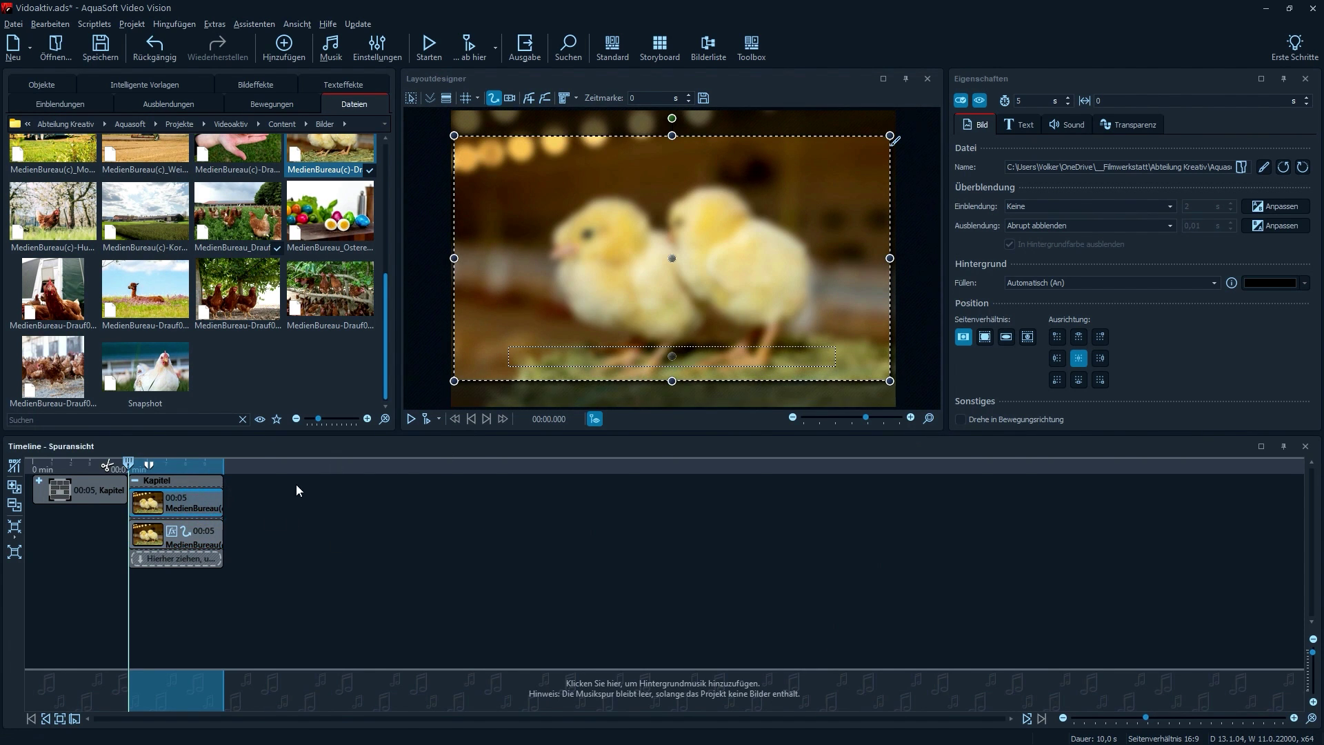
{"action": "left_click_drag", "start_coordinate": [128, 463], "coordinate": [149, 464]}
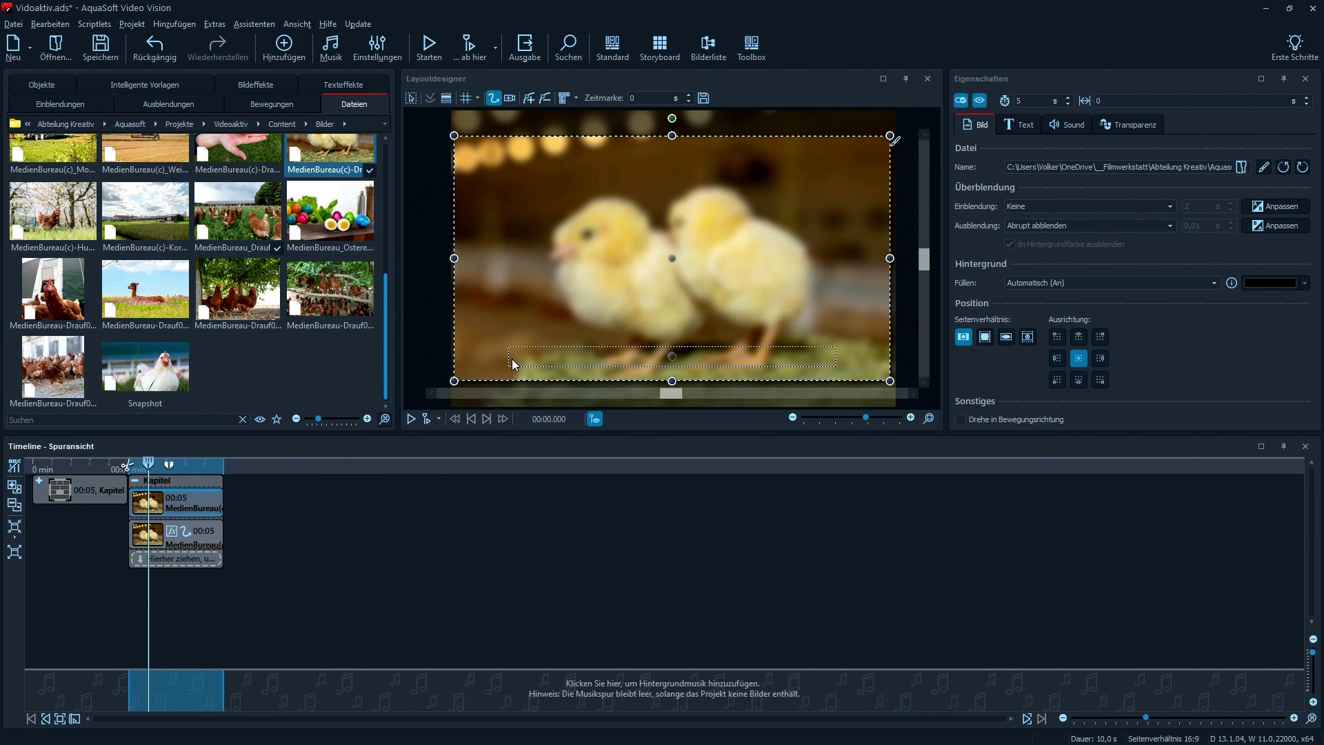
{"action": "left_click_drag", "start_coordinate": [454, 381], "coordinate": [500, 352]}
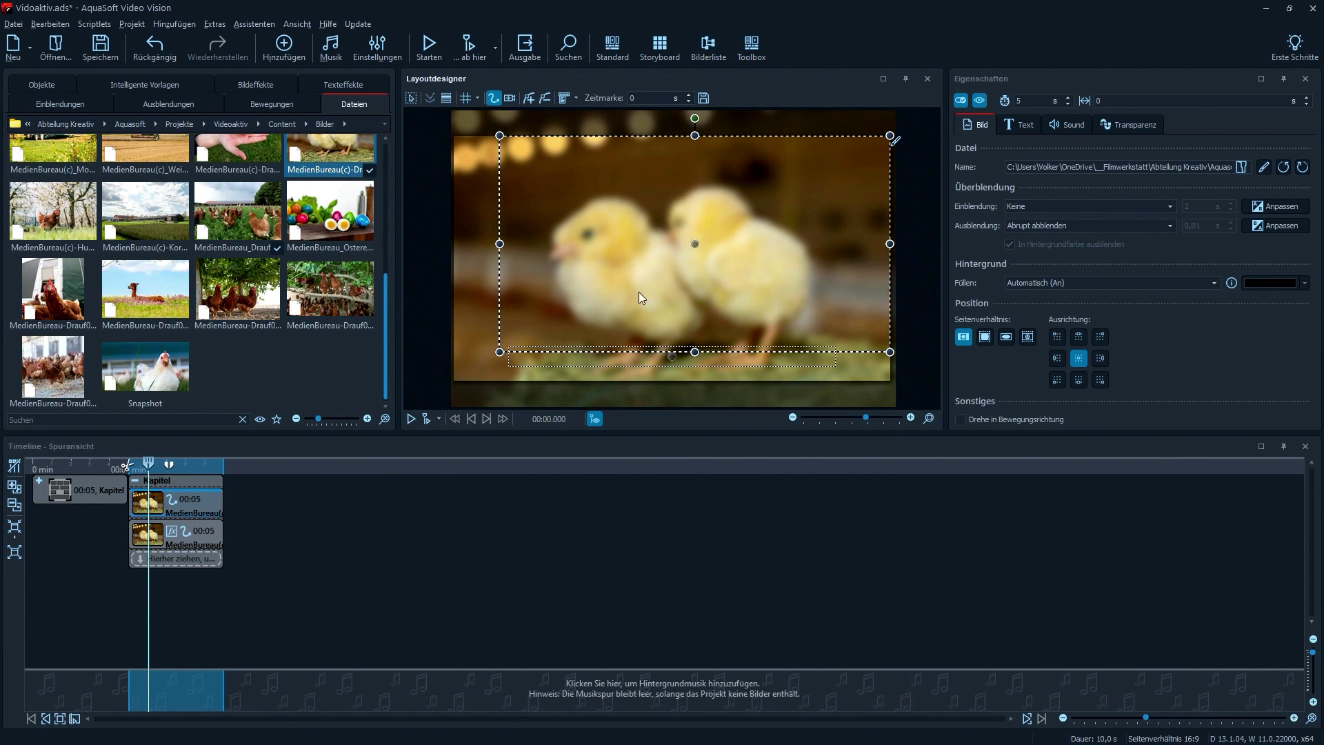
{"action": "left_click_drag", "start_coordinate": [890, 135], "coordinate": [837, 154]}
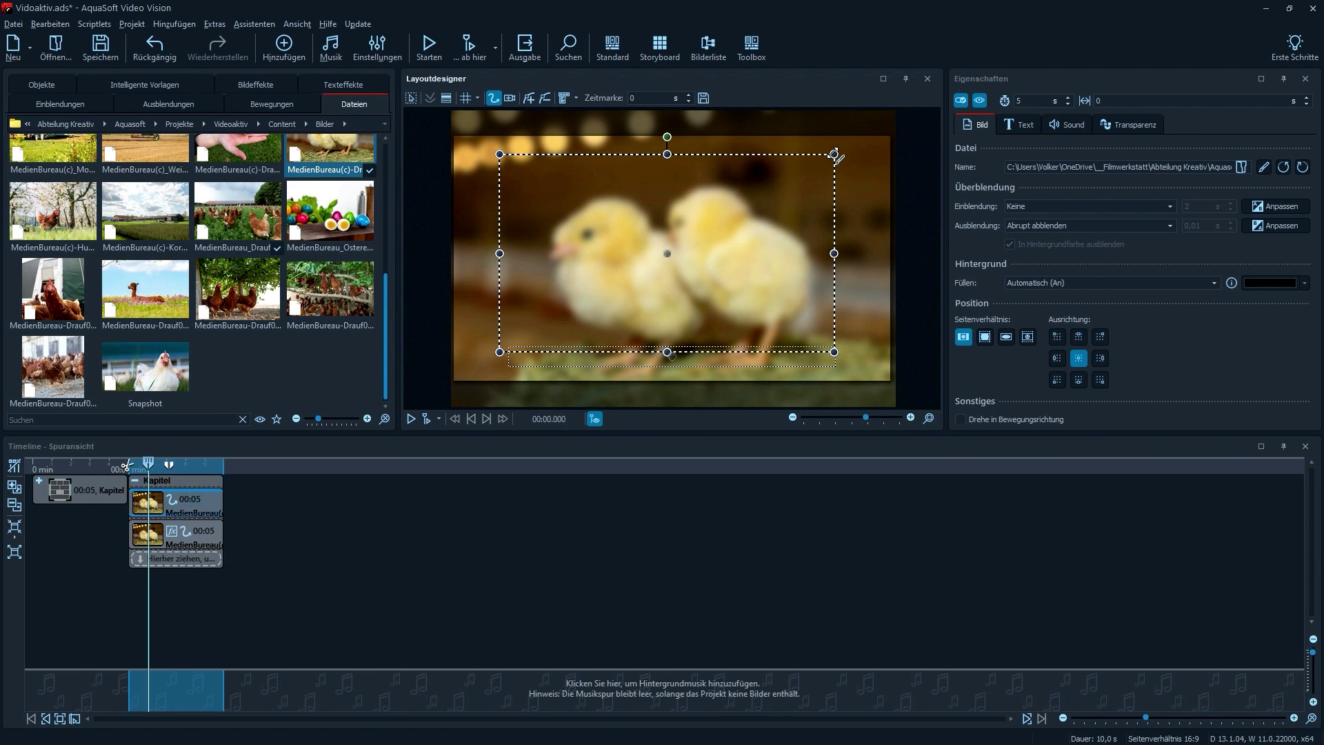
{"action": "left_click_drag", "start_coordinate": [695, 274], "coordinate": [697, 274]}
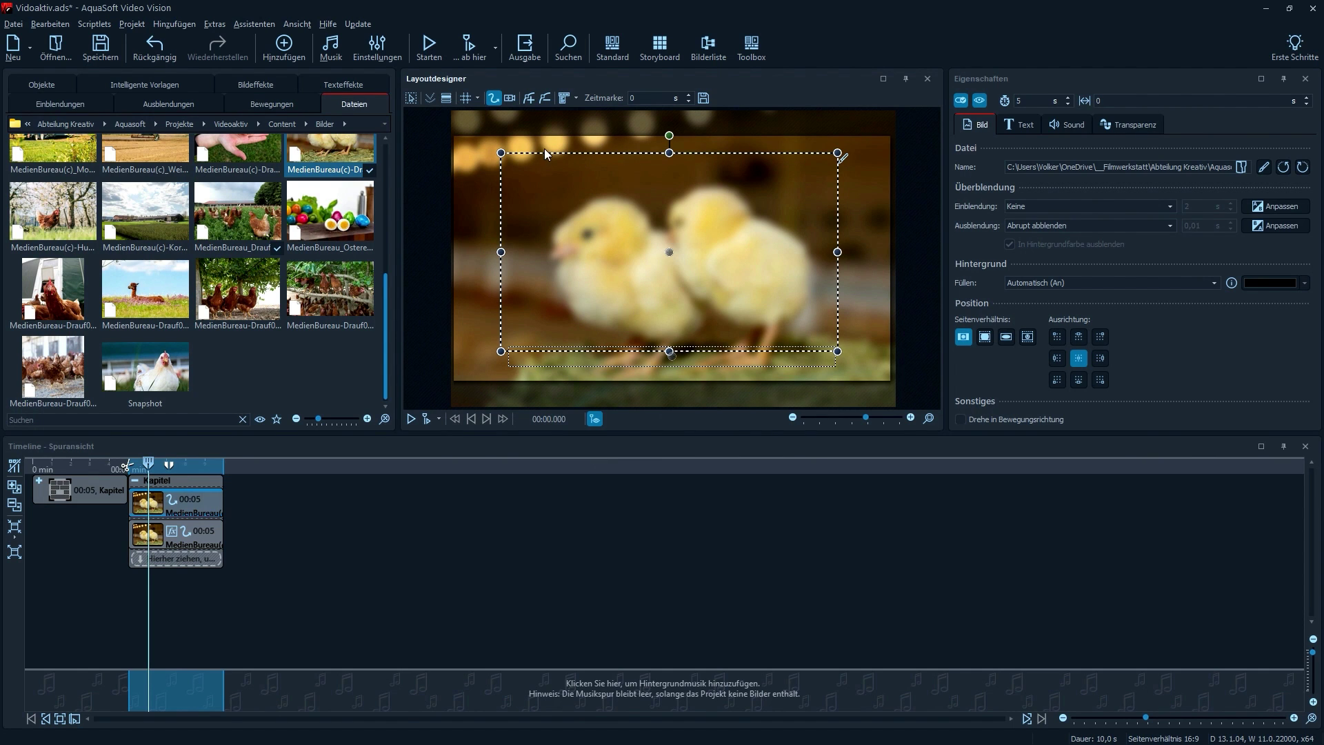
Add a 2-second time marker to the smaller chick photo, placed over its start position, and shrink the photo there to about half the frame width
{"action": "left_click", "coordinate": [529, 98]}
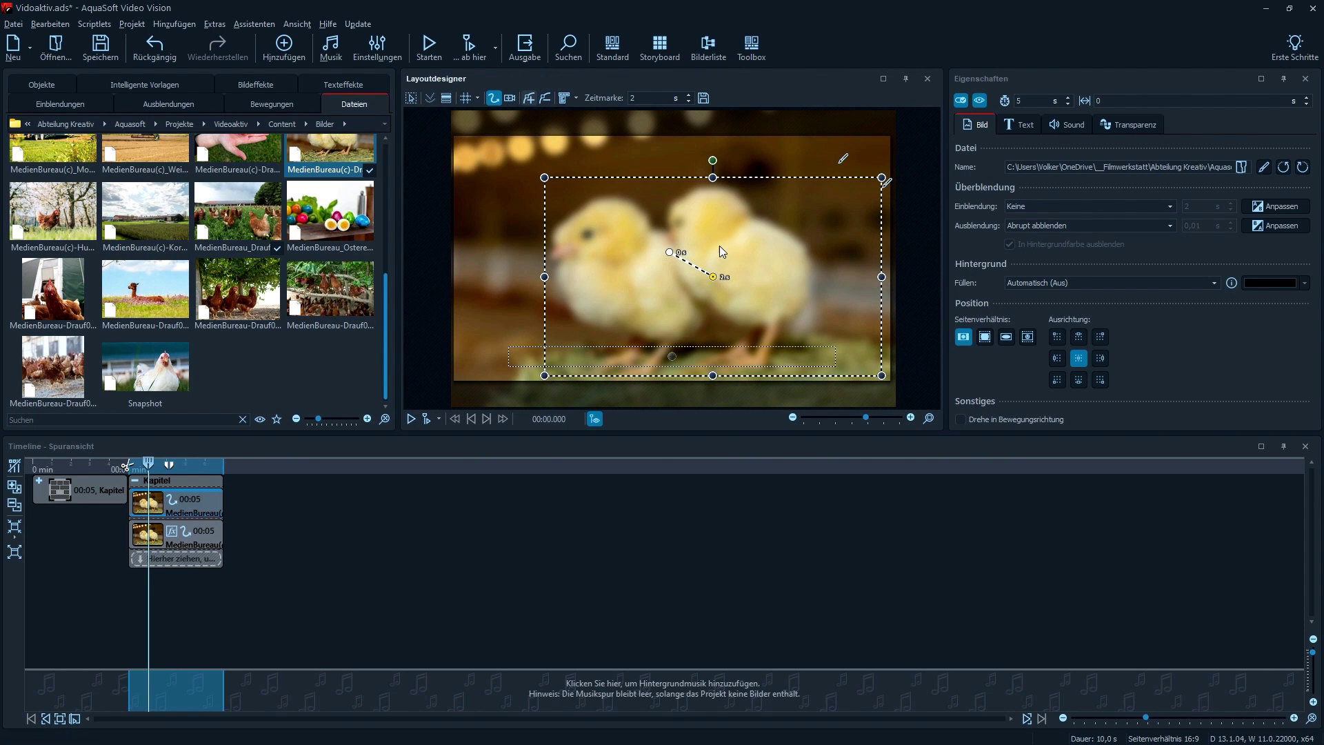
{"action": "left_click_drag", "start_coordinate": [756, 297], "coordinate": [713, 280]}
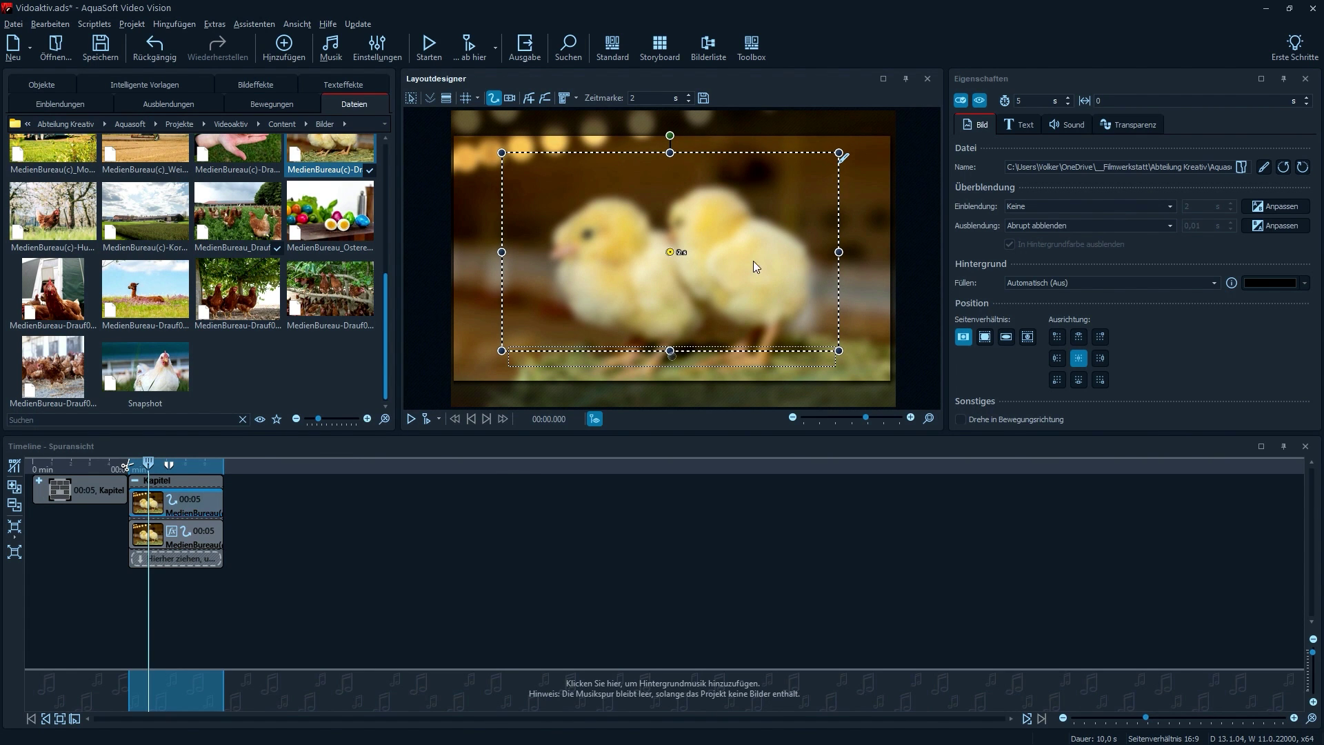
{"action": "key", "text": "ctrl+z"}
{"action": "left_click_drag", "start_coordinate": [839, 152], "coordinate": [781, 181]}
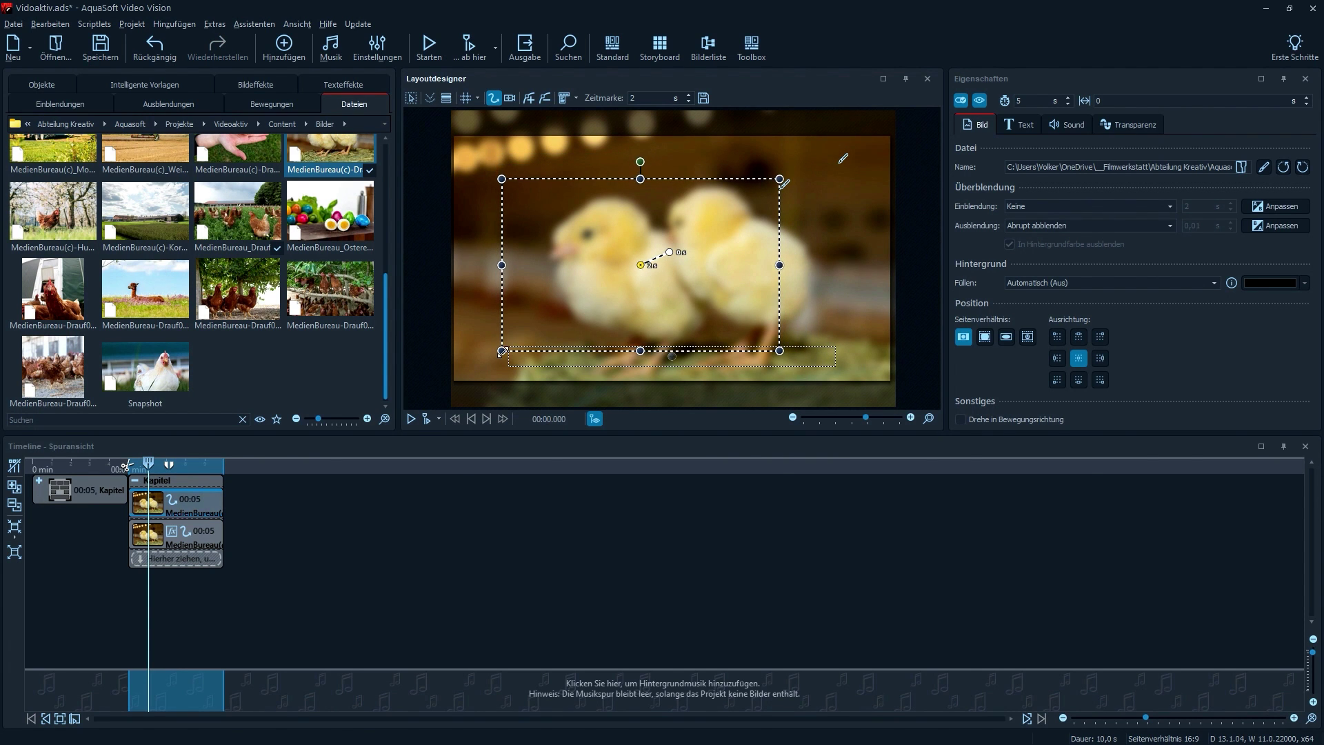
{"action": "left_click_drag", "start_coordinate": [499, 353], "coordinate": [557, 325]}
Move the blurred chick photo to the track above the sharp one and play the chapter to check the shrinking photo
{"action": "left_click_drag", "start_coordinate": [186, 534], "coordinate": [172, 486]}
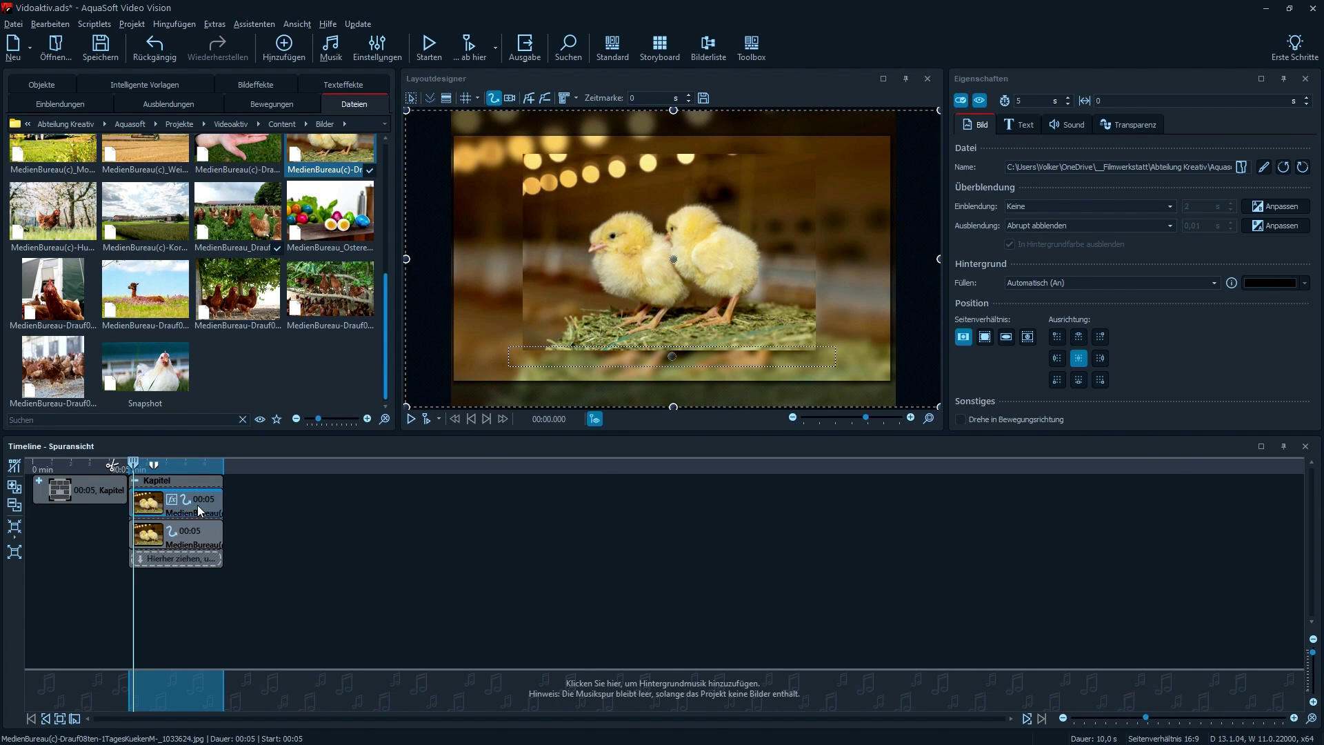
{"action": "left_click", "coordinate": [426, 418]}
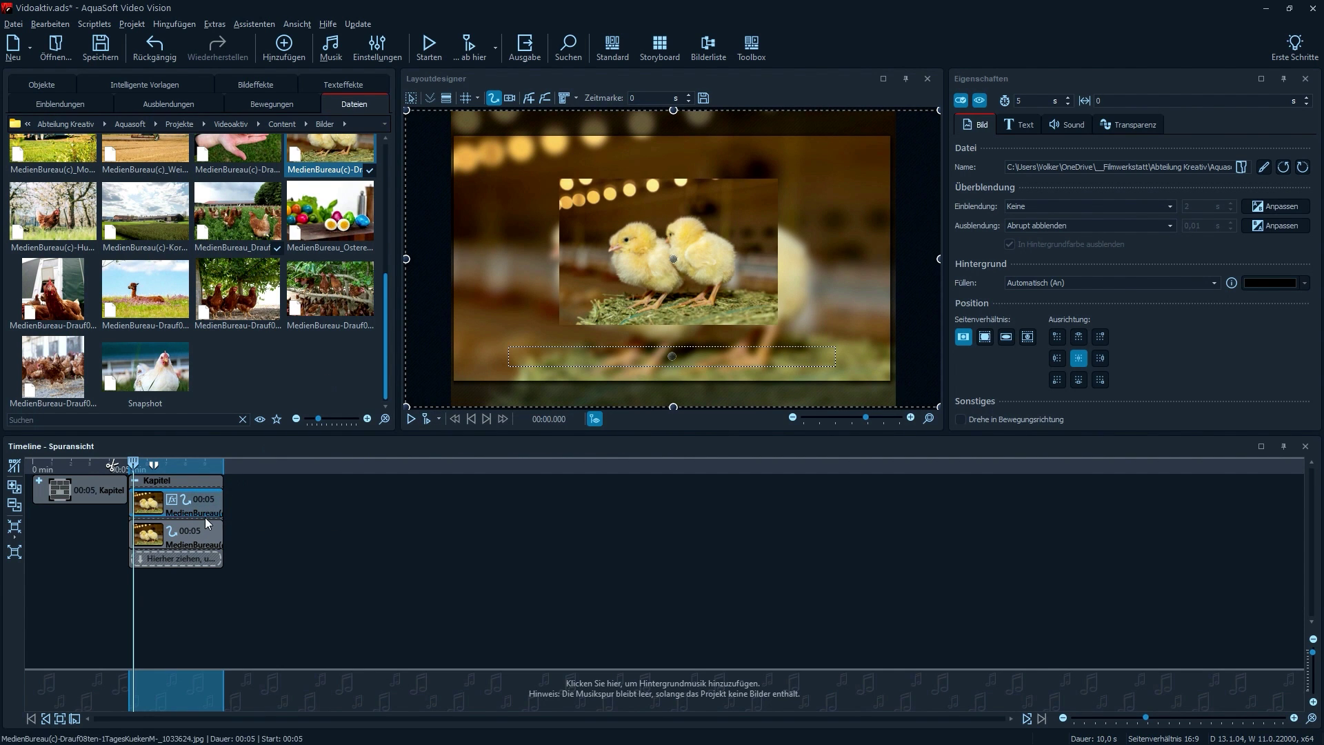
{"action": "left_click", "coordinate": [610, 272]}
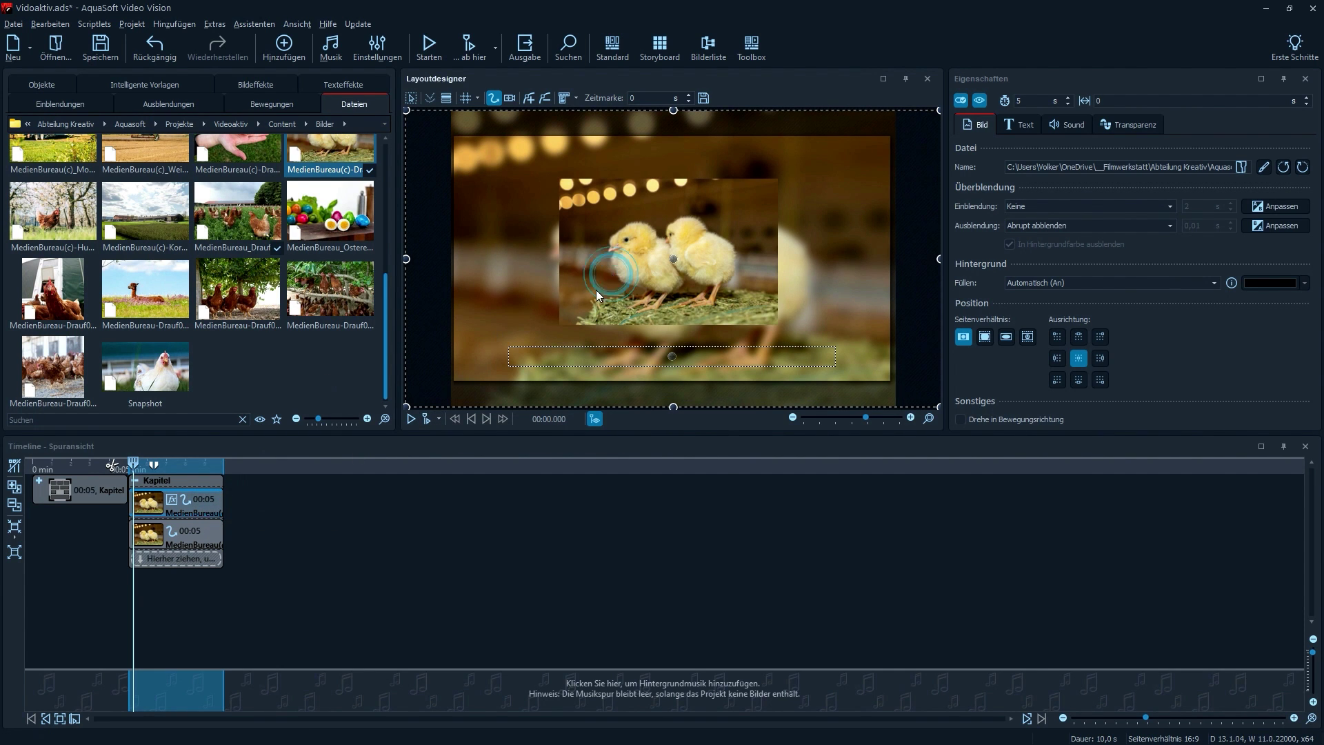
Collapse the second chapter in the timeline and move the playhead to its end
{"action": "left_click", "coordinate": [213, 534]}
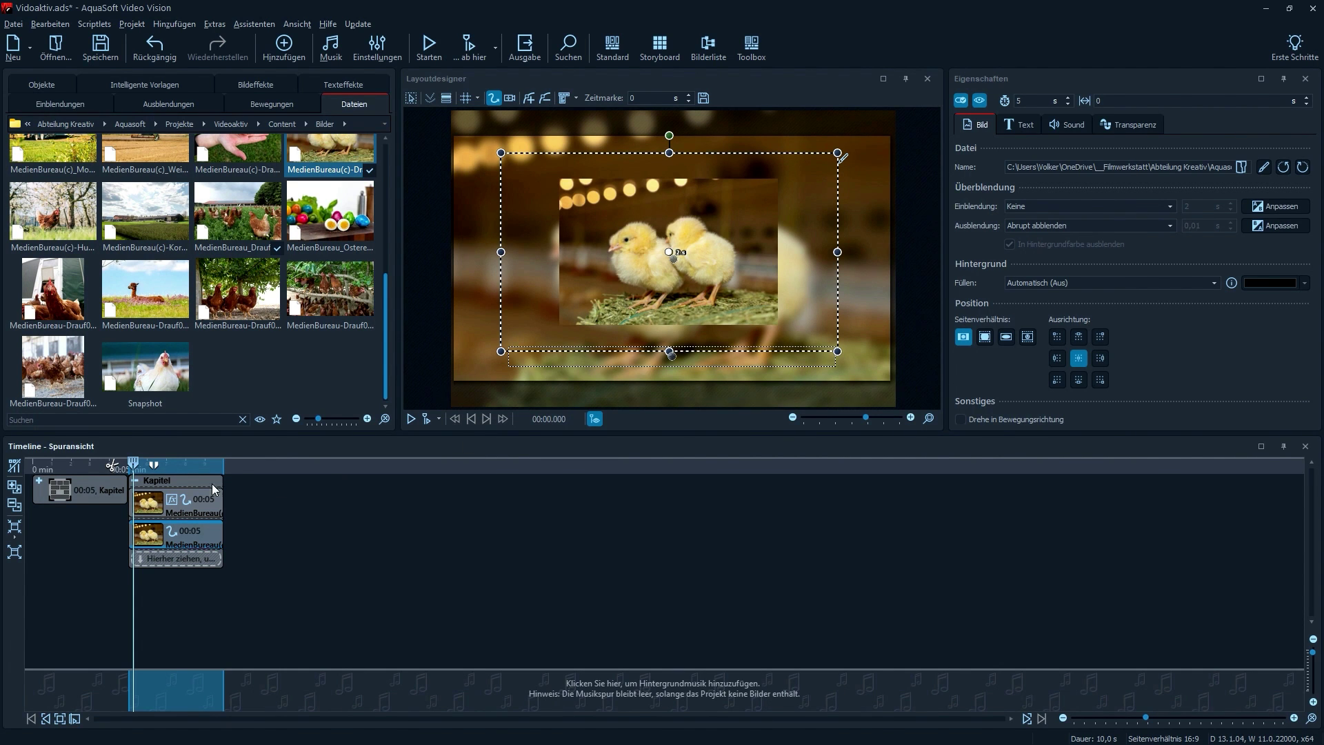
{"action": "left_click", "coordinate": [138, 484]}
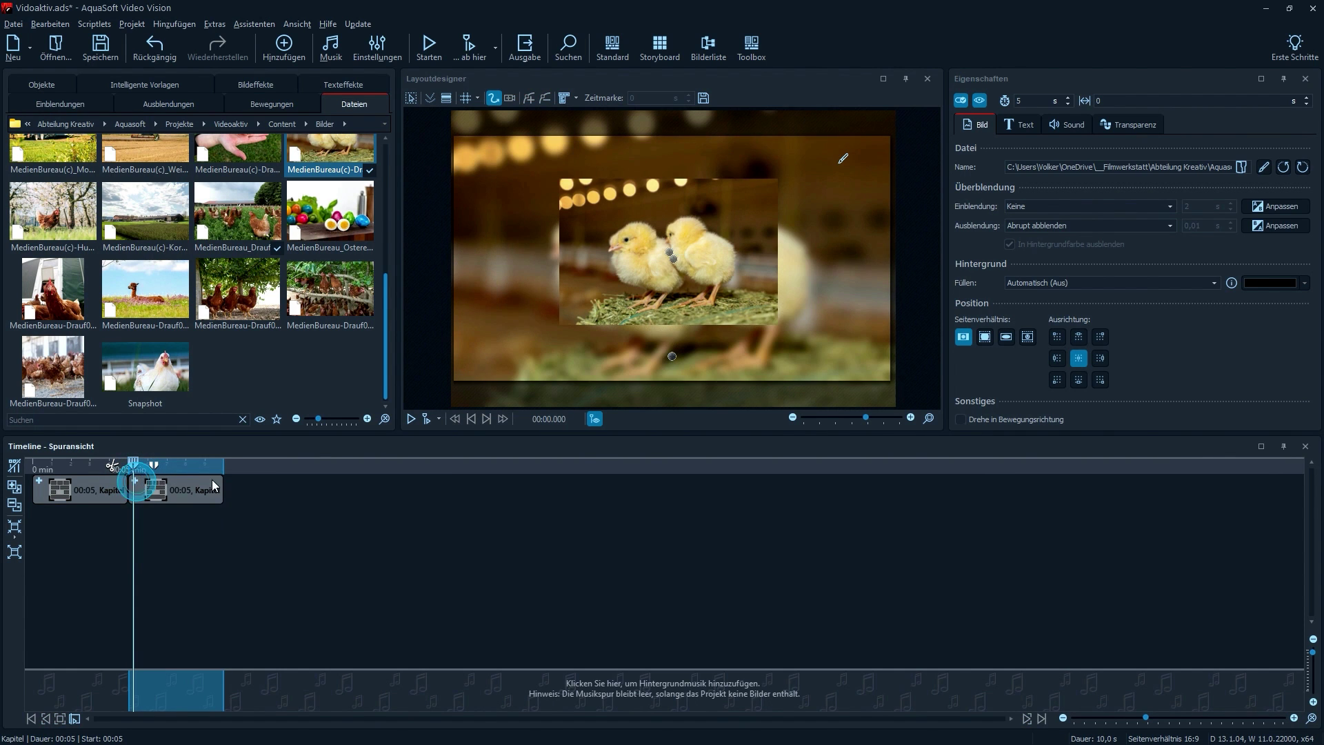
{"action": "left_click", "coordinate": [253, 506]}
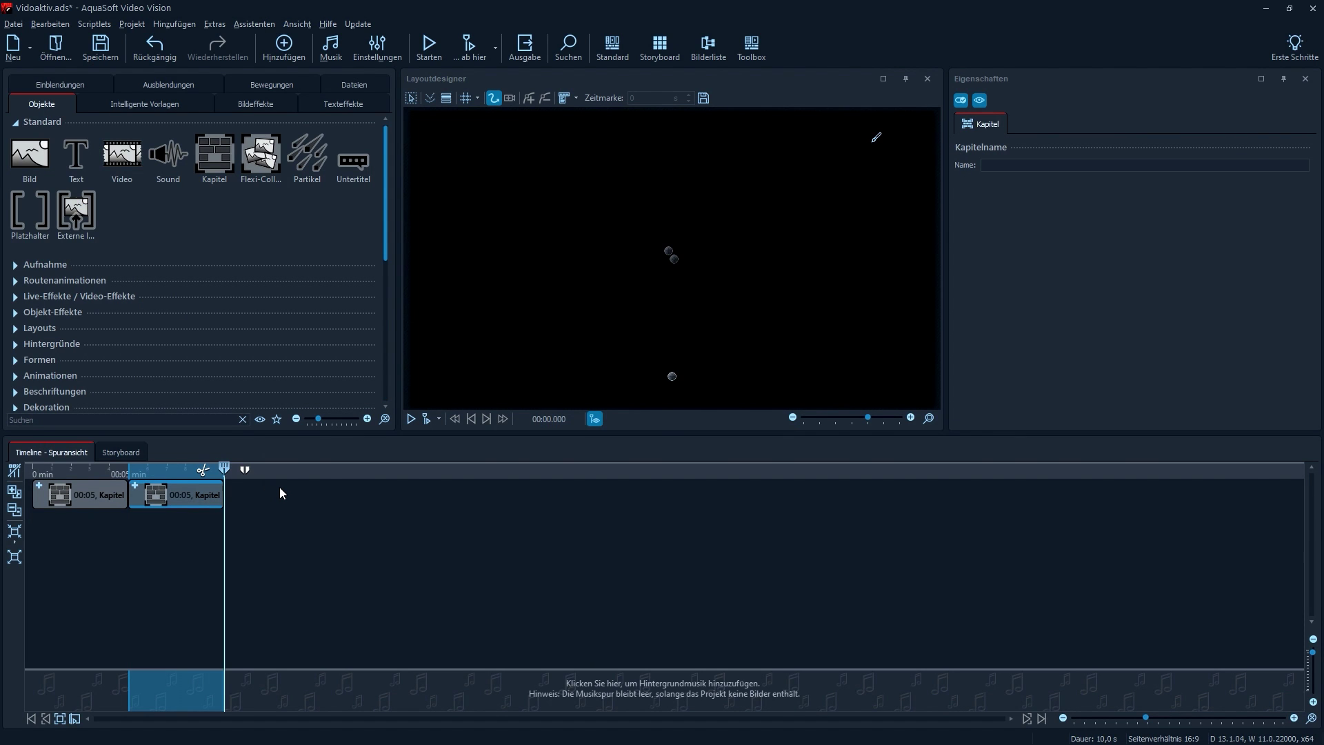
Insert "Video 1 geschnitten" from the Videos folder after the second chapter and set its fade-in to Alphablending
{"action": "left_click", "coordinate": [344, 86]}
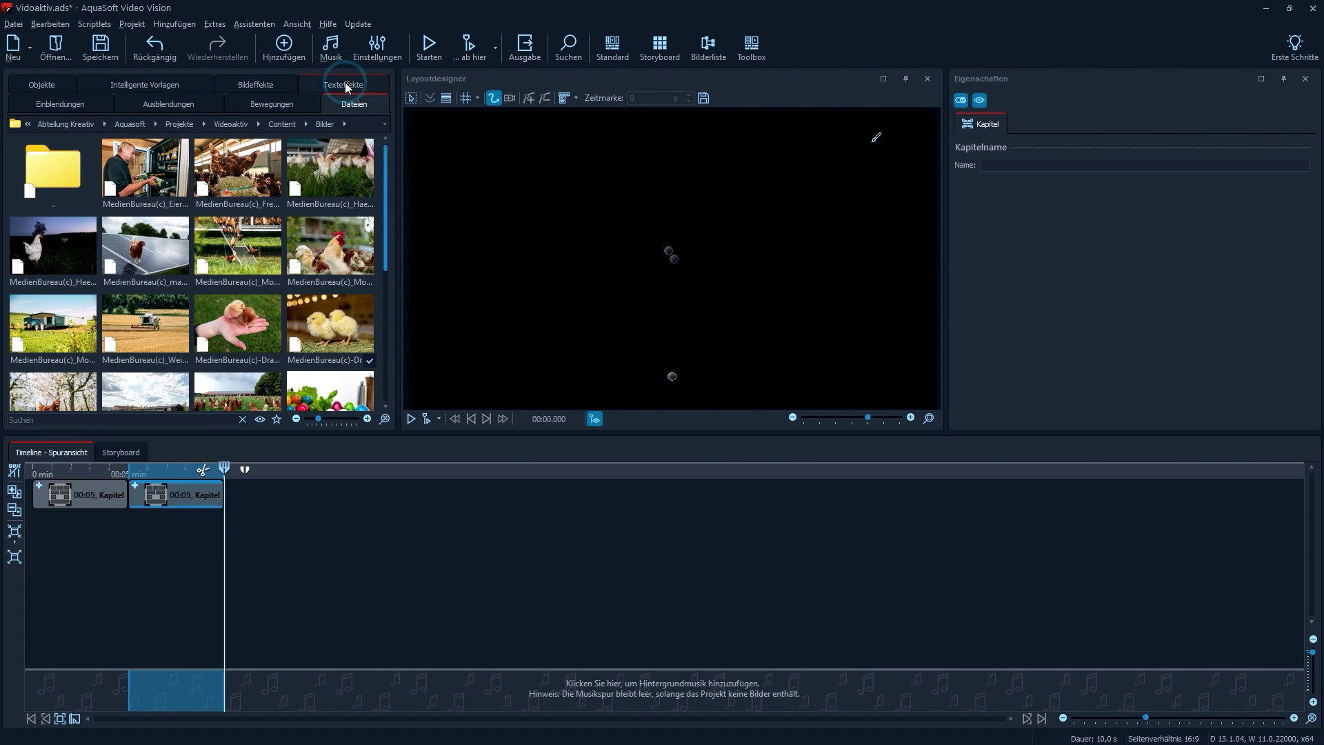
{"action": "double_click", "coordinate": [39, 160]}
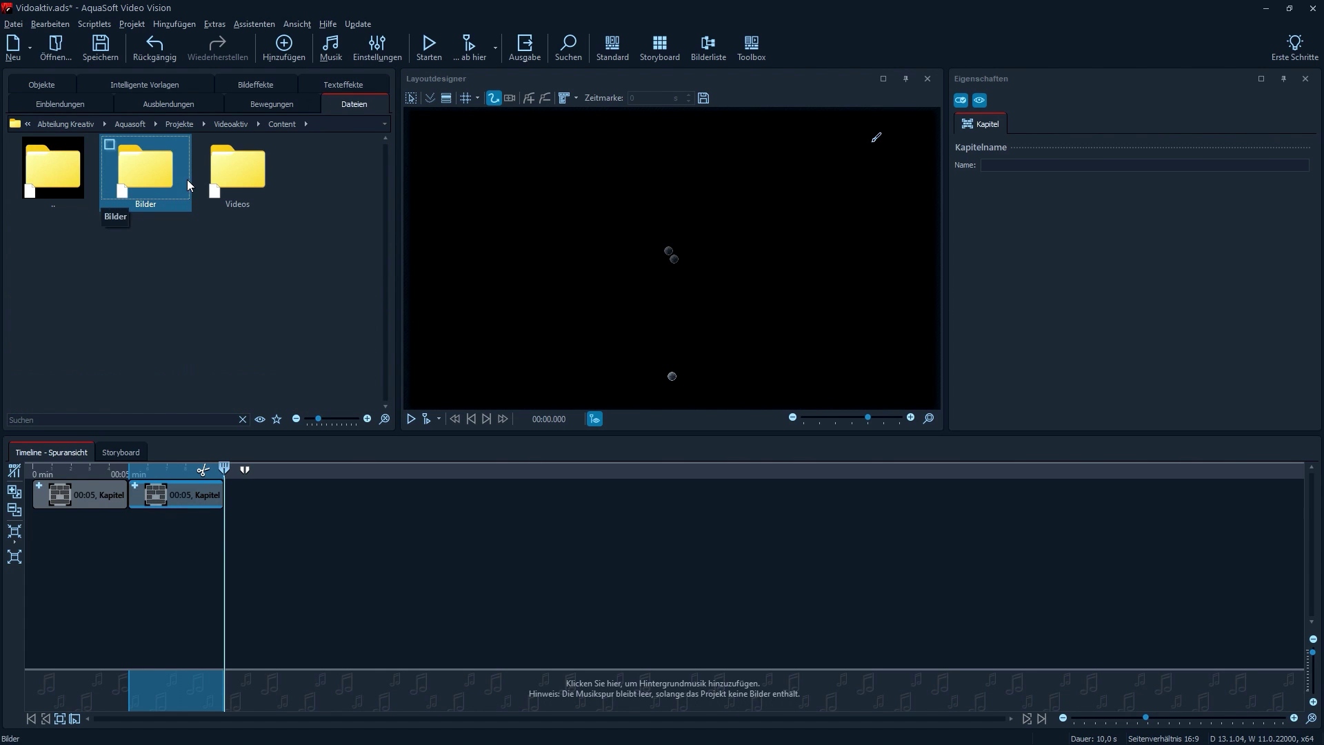
{"action": "left_click", "coordinate": [218, 171]}
{"action": "double_click", "coordinate": [217, 171]}
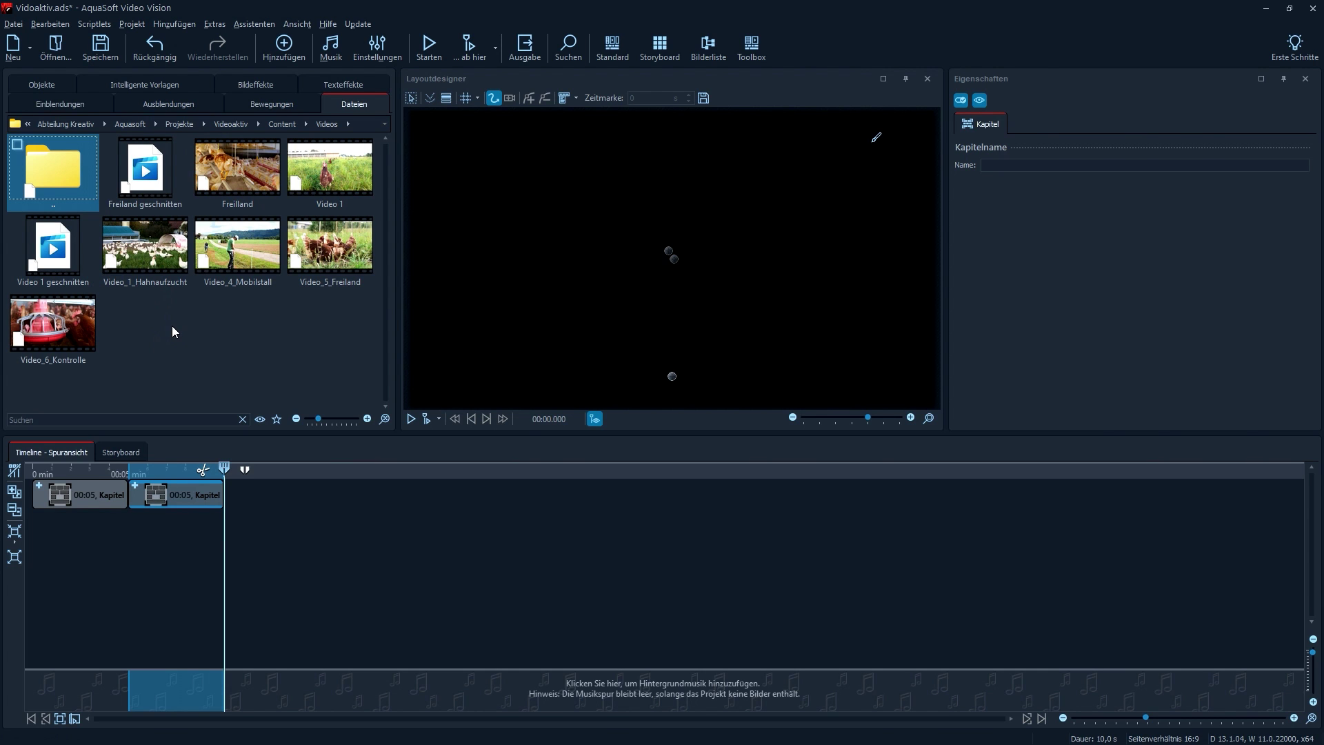
{"action": "left_click_drag", "start_coordinate": [58, 248], "coordinate": [258, 492]}
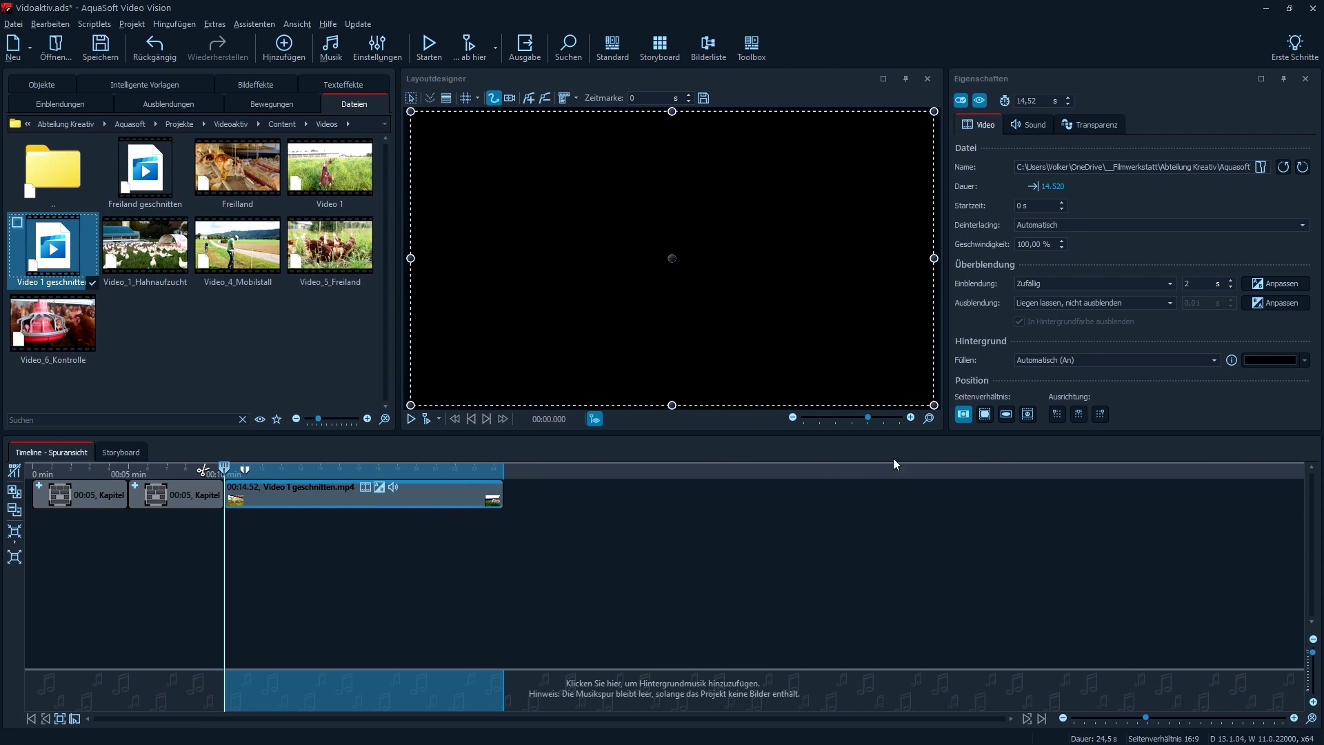
{"action": "left_click", "coordinate": [1168, 284]}
{"action": "left_click", "coordinate": [1110, 323]}
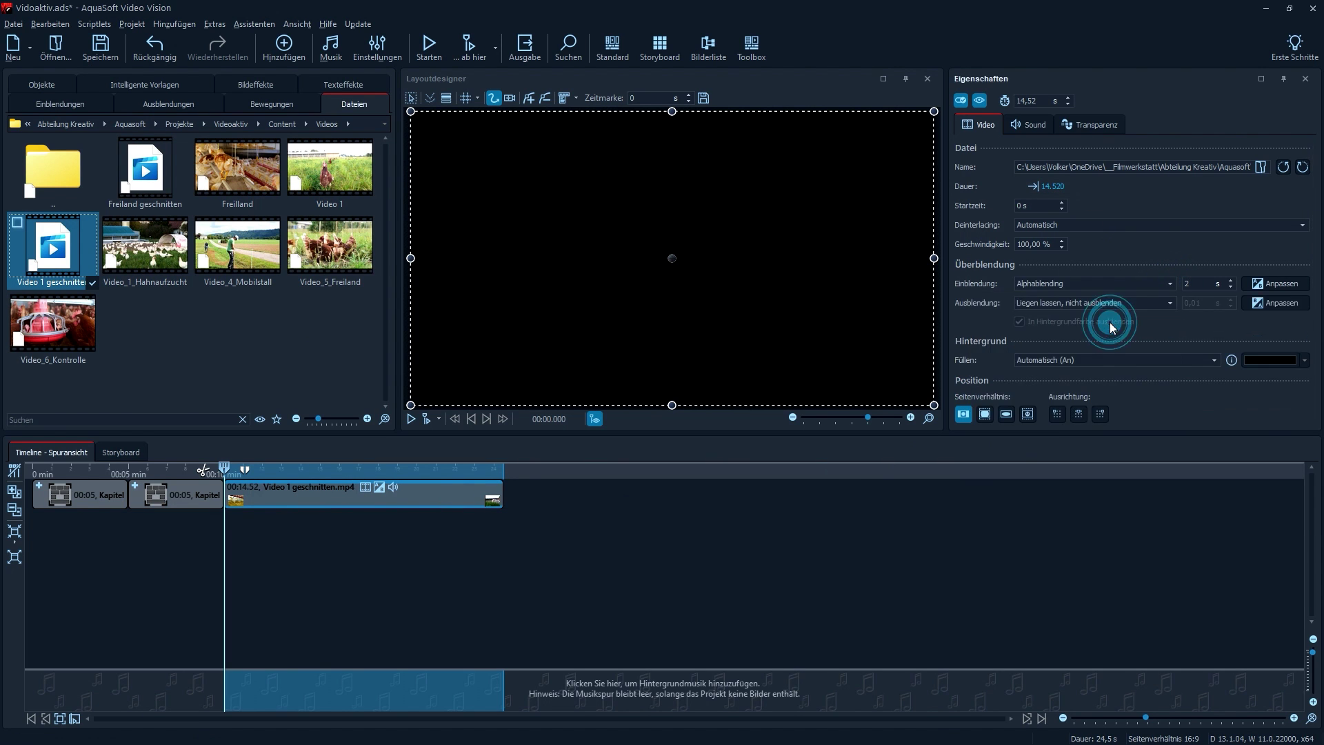
Set the inserted video's volume to 0 % and disable Hintergrundmusik abblenden
{"action": "left_click", "coordinate": [1041, 126]}
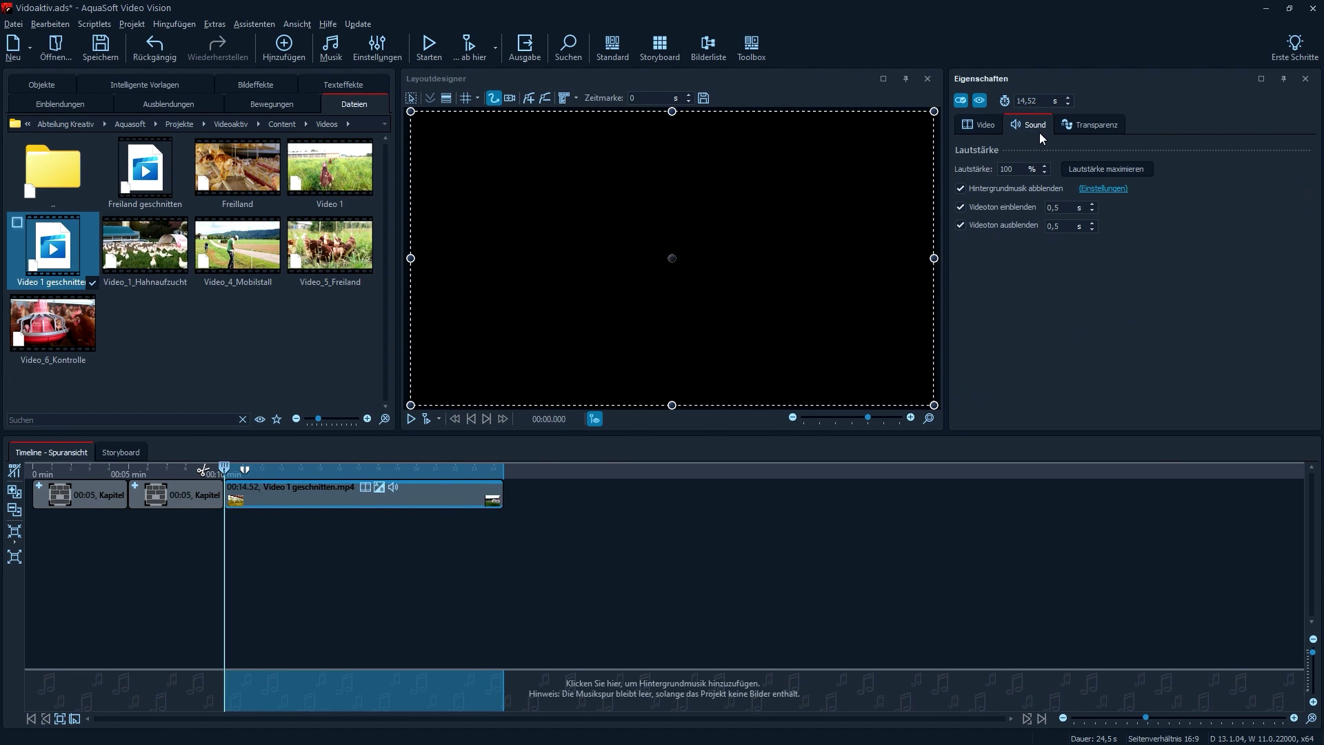
{"action": "double_click", "coordinate": [1012, 170]}
{"action": "type", "text": "0"}
{"action": "left_click", "coordinate": [1006, 187]}
Play the inserted video to check its footage and stop the playback
{"action": "left_click", "coordinate": [423, 420]}
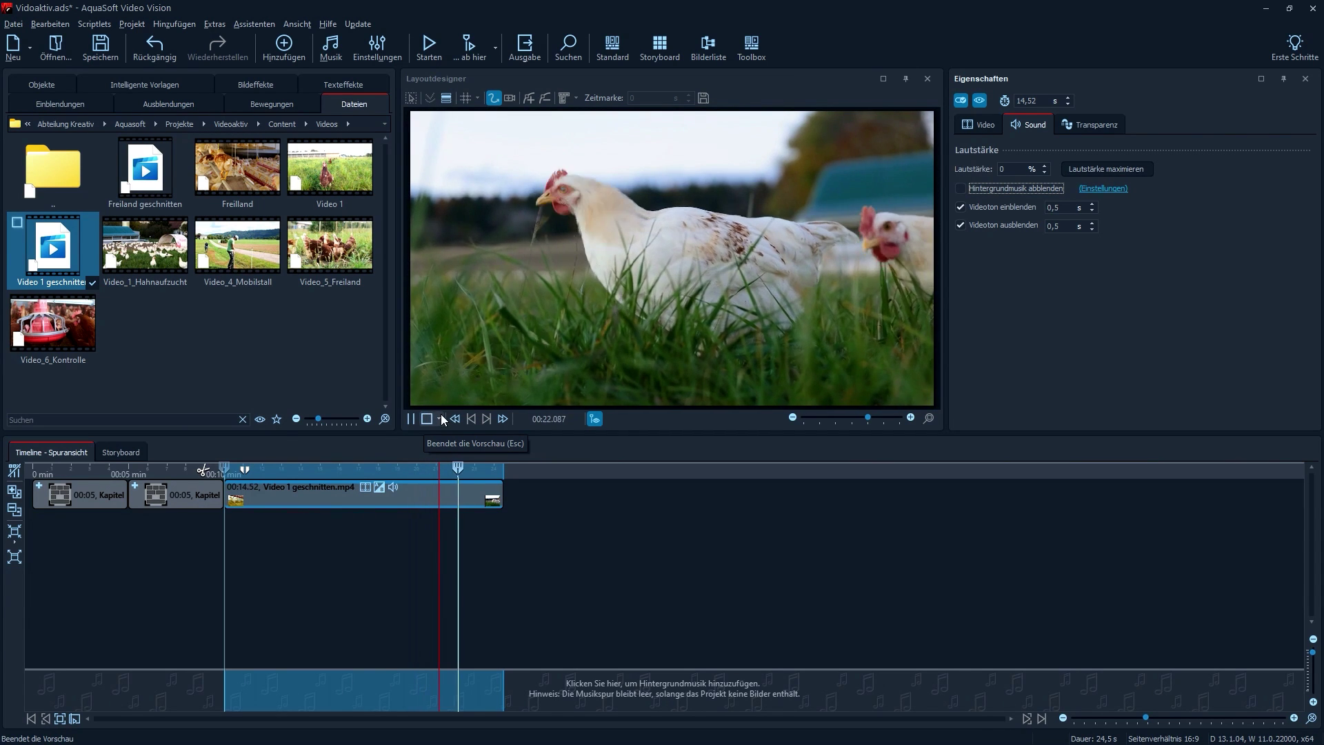
{"action": "left_click", "coordinate": [431, 419]}
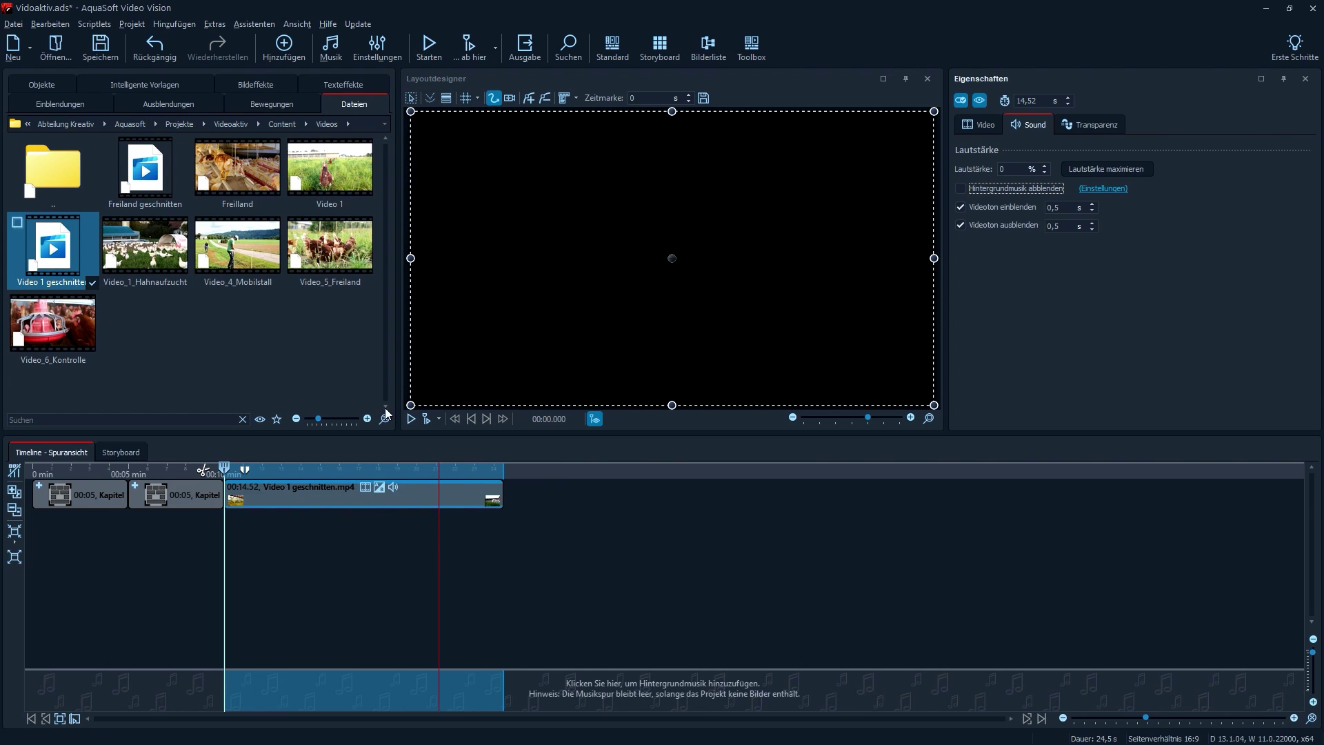
Add a new Kapitel object after the video and move the video into it
{"action": "left_click", "coordinate": [45, 84]}
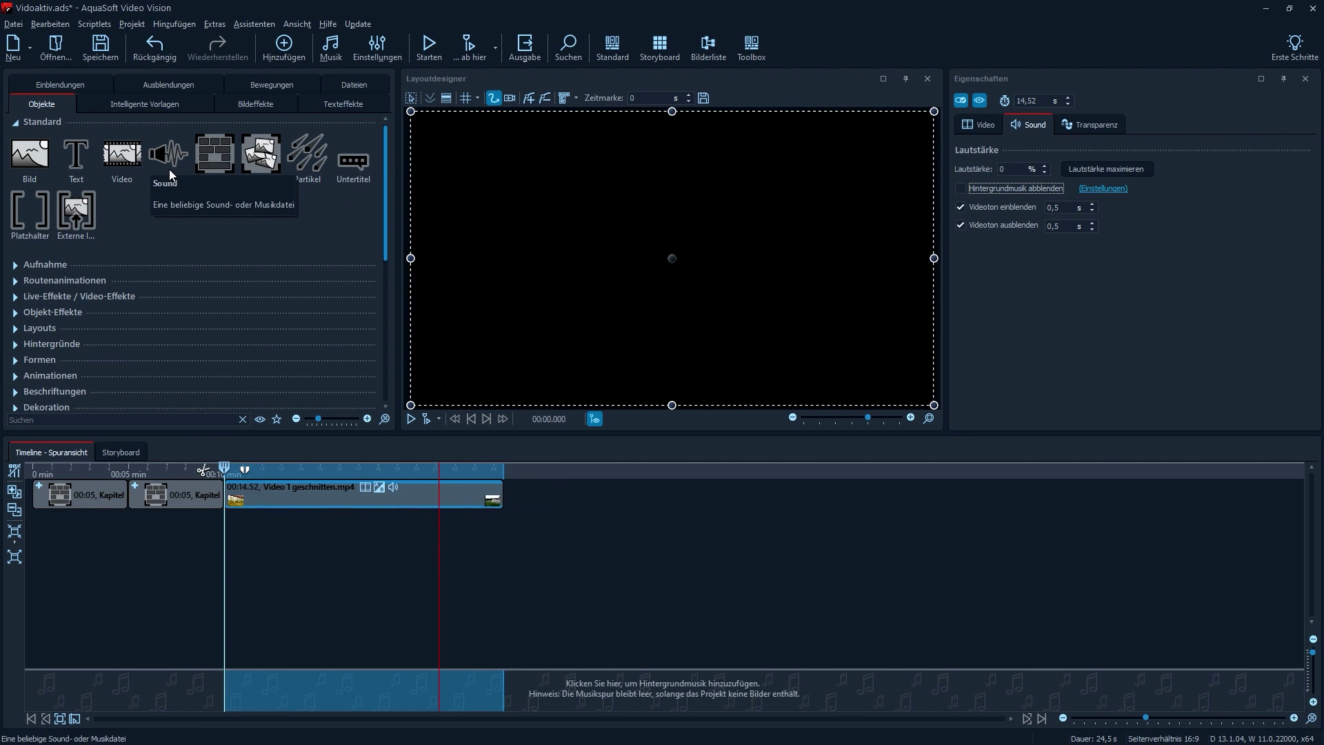
{"action": "left_click_drag", "start_coordinate": [207, 154], "coordinate": [523, 491]}
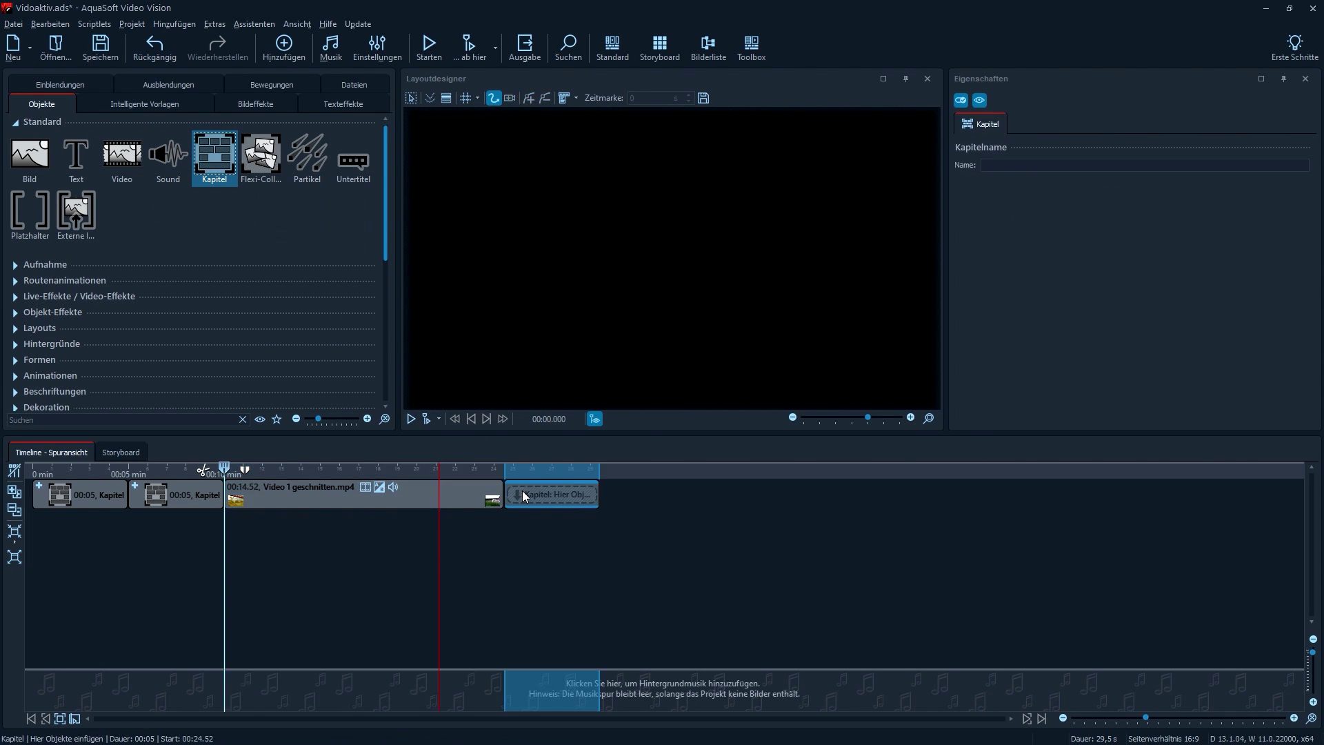
{"action": "left_click_drag", "start_coordinate": [375, 497], "coordinate": [531, 491]}
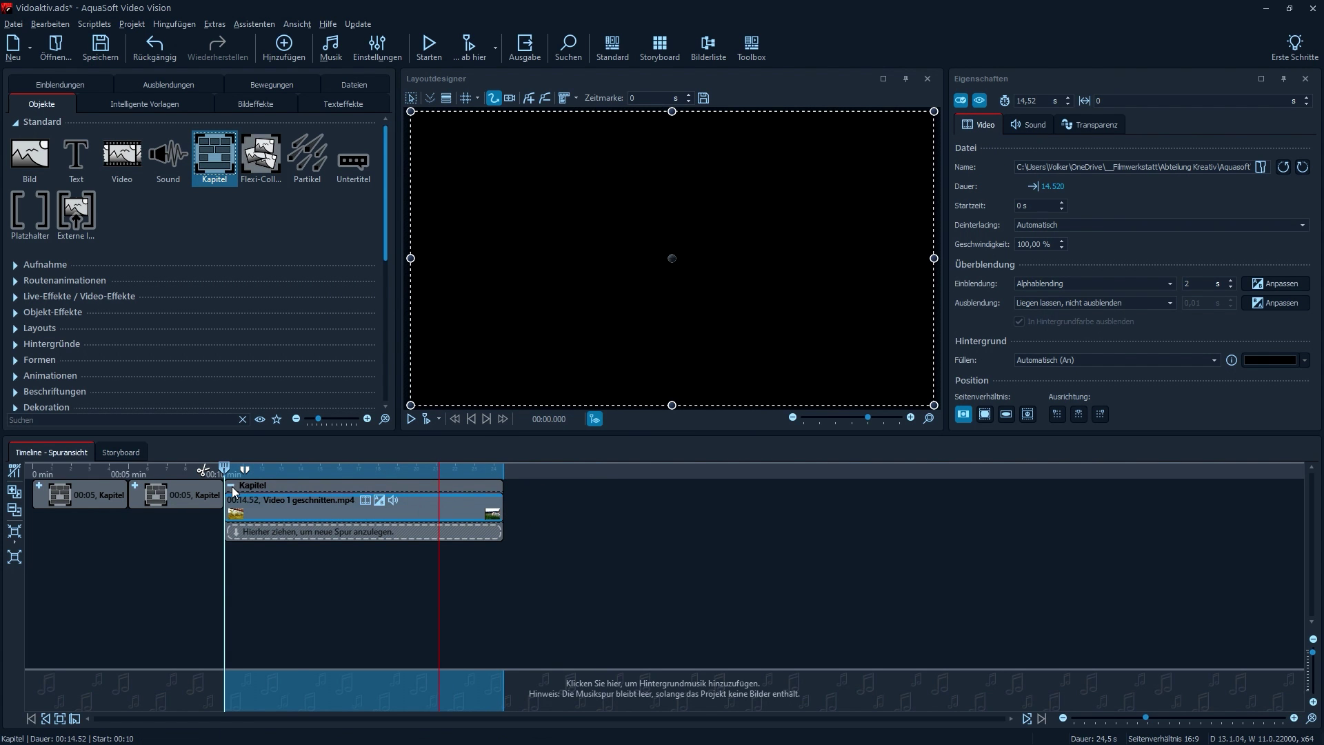
Collapse the video chapter and append another empty Kapitel object behind it in the timeline
{"action": "left_click", "coordinate": [232, 488]}
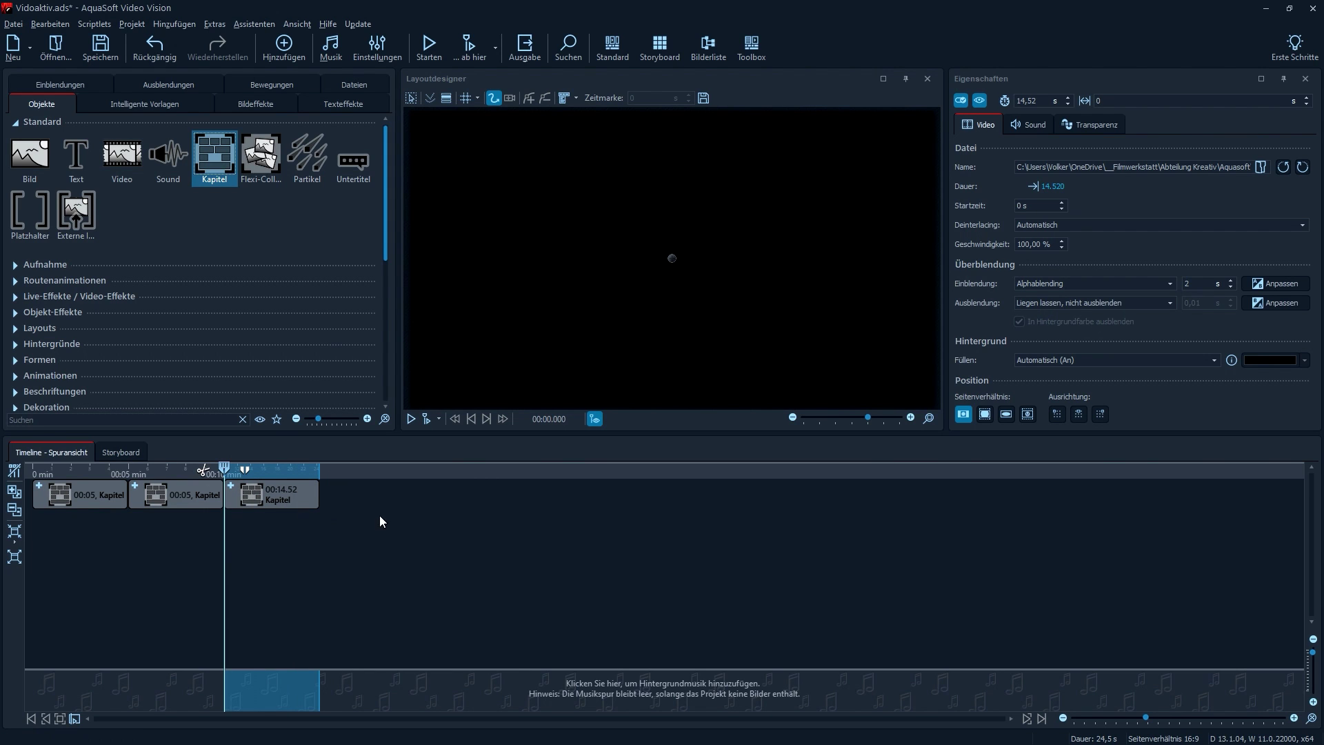
{"action": "left_click_drag", "start_coordinate": [212, 149], "coordinate": [340, 499]}
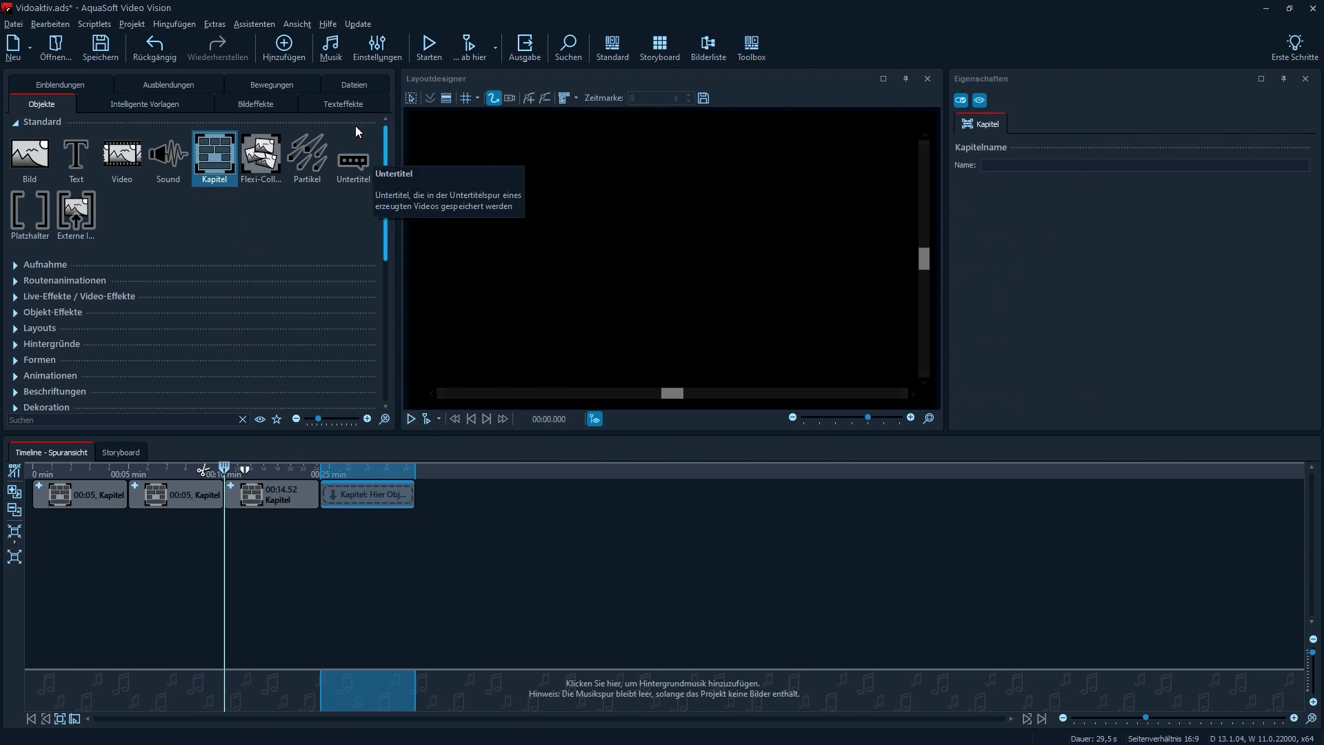
Insert the photo of hens perched on a branch from the Bilder folder into the empty fourth chapter
{"action": "left_click", "coordinate": [337, 83]}
{"action": "double_click", "coordinate": [53, 168]}
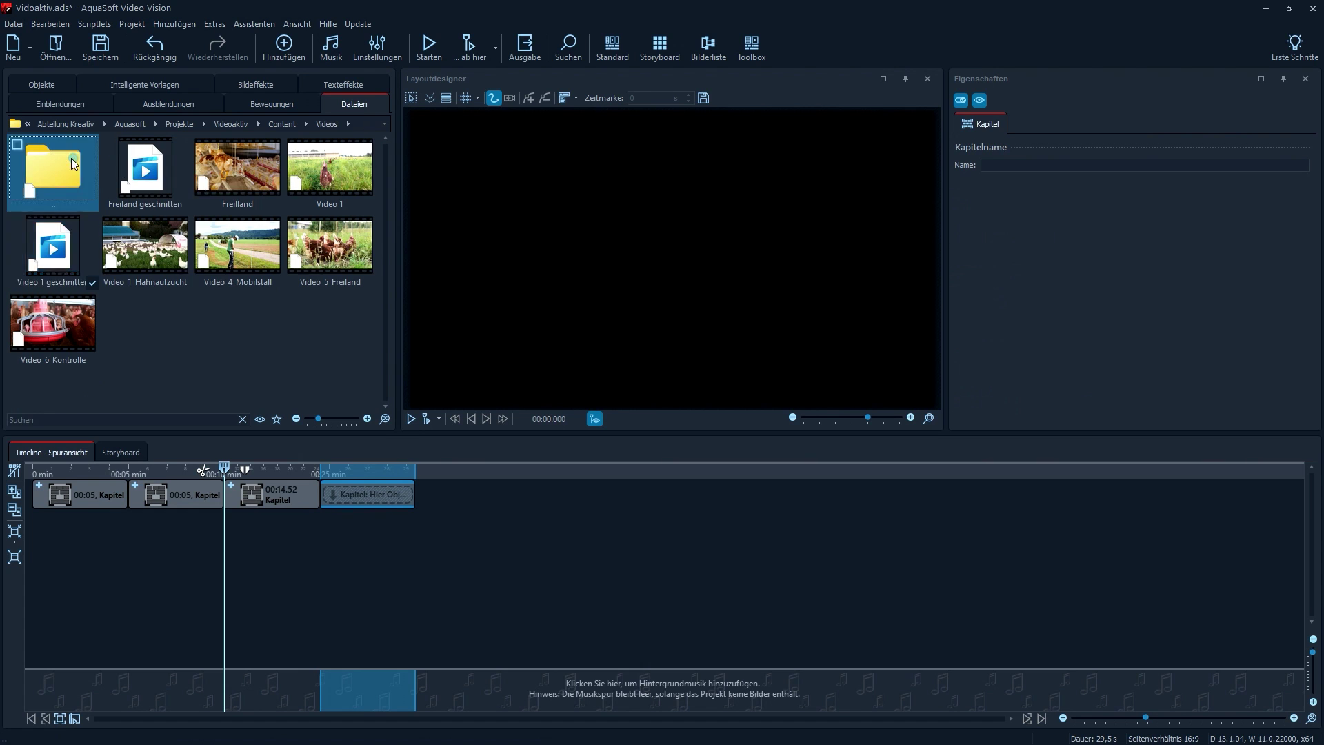
{"action": "double_click", "coordinate": [141, 168]}
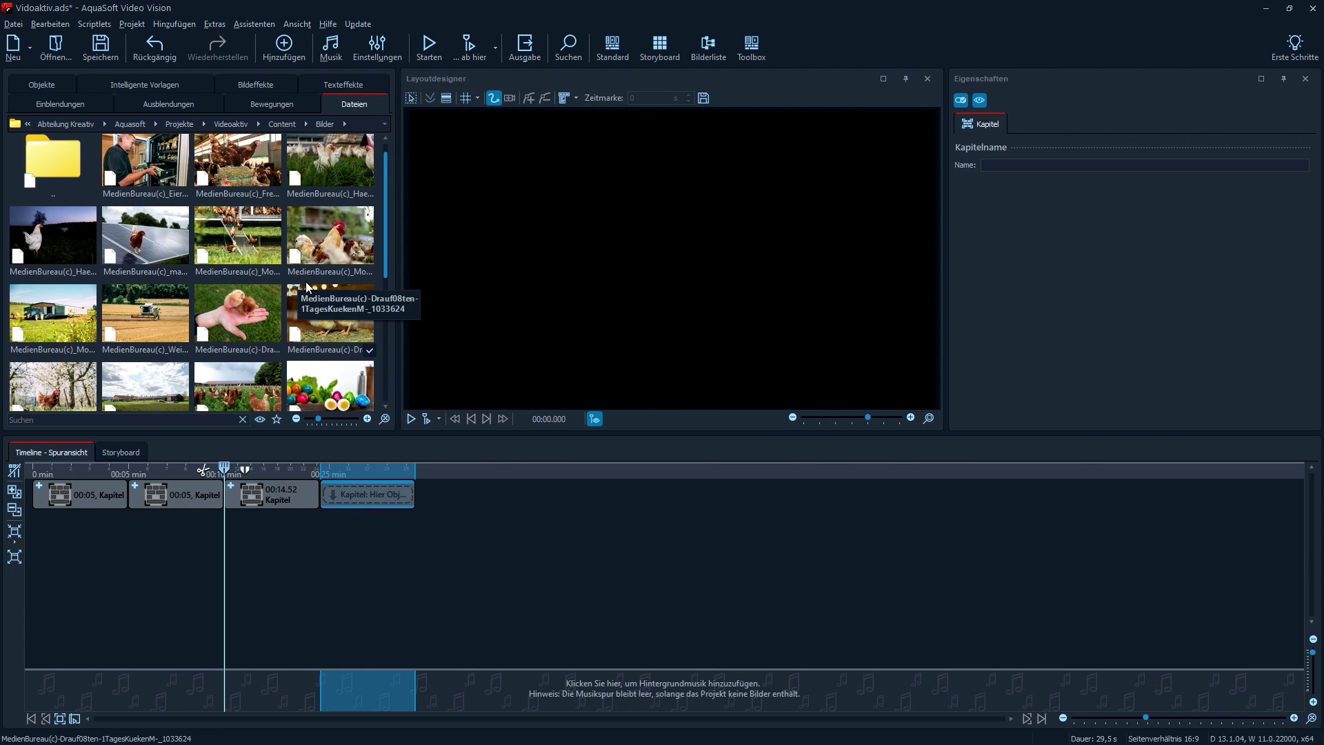
{"action": "scroll", "coordinate": [306, 283], "scroll_direction": "down", "scroll_amount": 1}
{"action": "scroll", "coordinate": [316, 304], "scroll_direction": "down", "scroll_amount": 1}
{"action": "left_click_drag", "start_coordinate": [330, 369], "coordinate": [366, 494]}
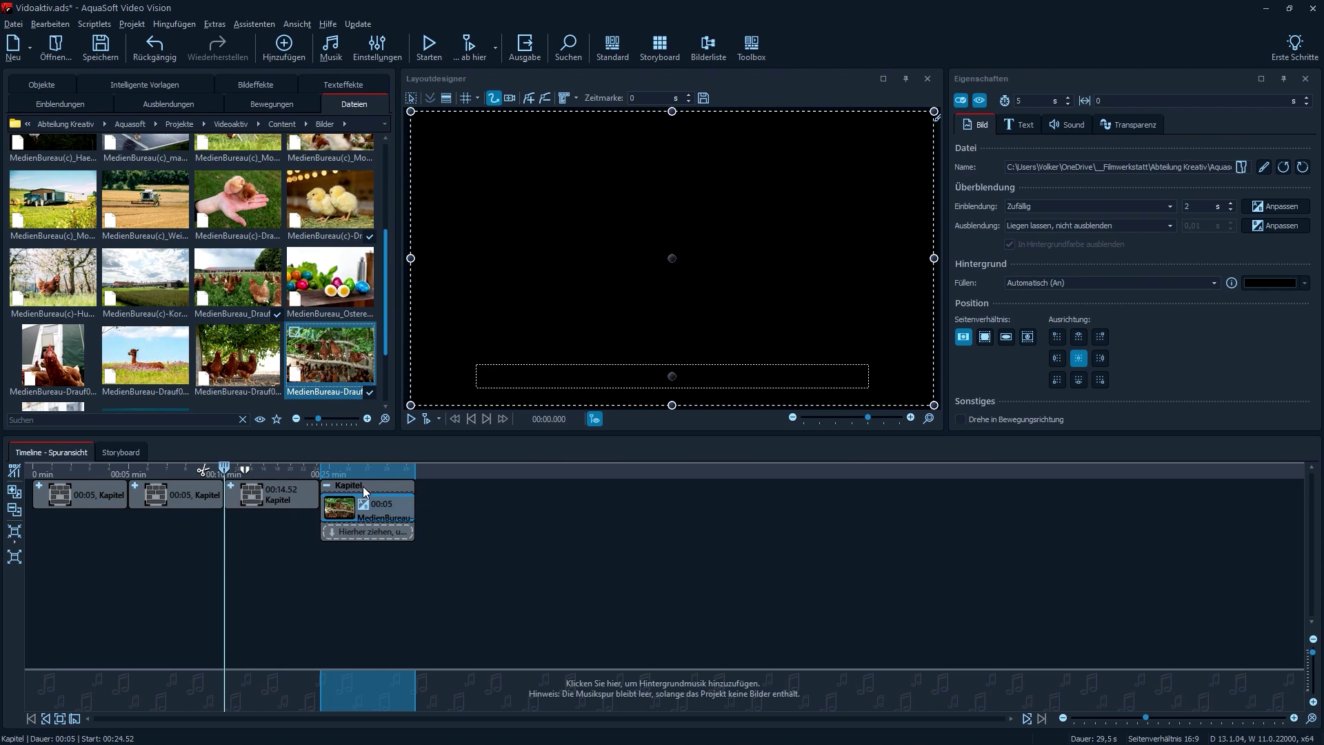
Apply the Kameraschwenk preset "Ken Burns, hinein 5" to the photo of hens on the branch and preview the chapter from the playhead
{"action": "left_click", "coordinate": [350, 472]}
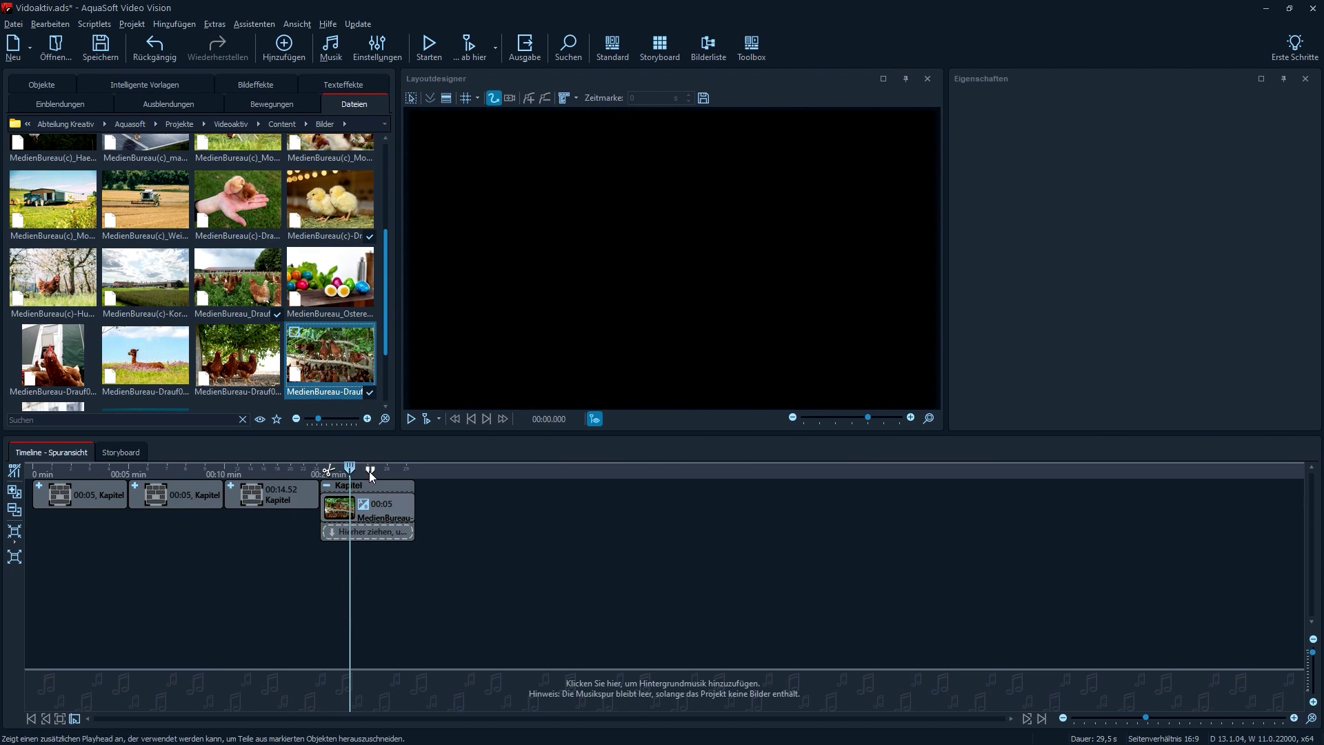
{"action": "left_click_drag", "start_coordinate": [349, 472], "coordinate": [335, 469]}
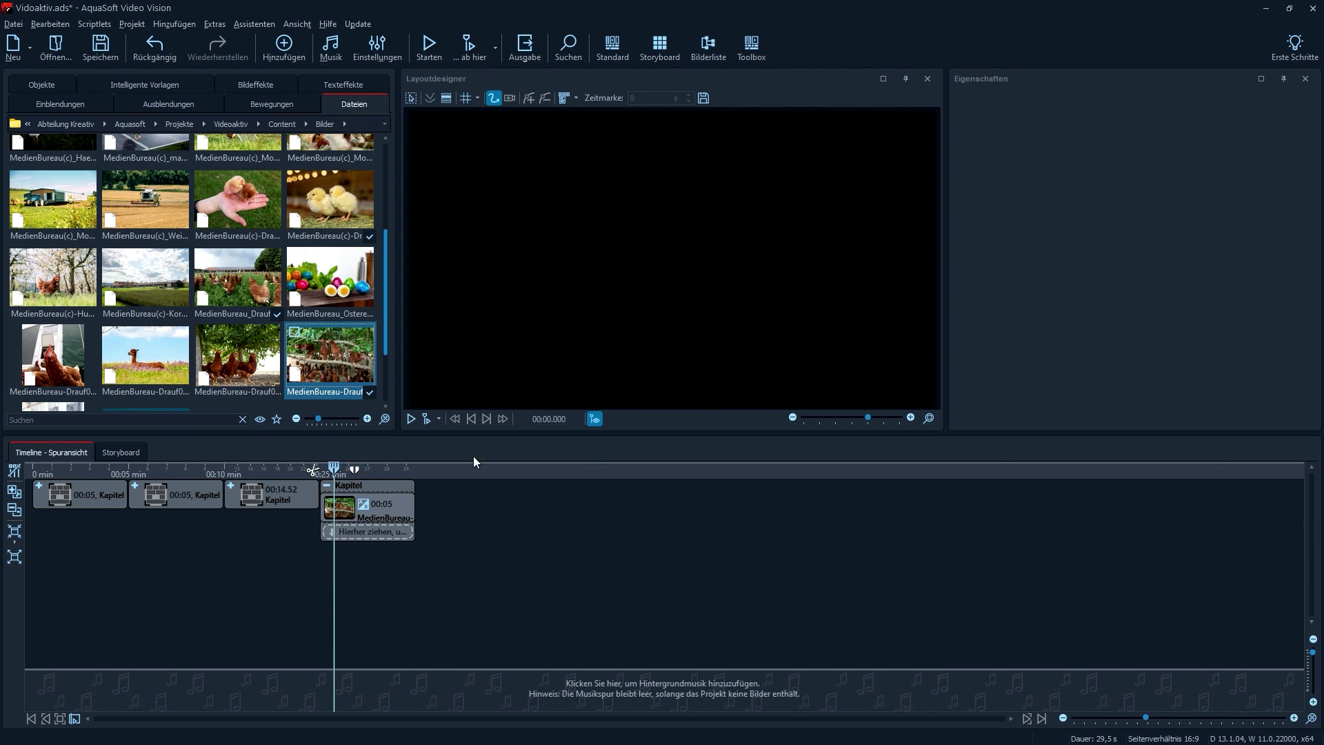
{"action": "left_click", "coordinate": [268, 105]}
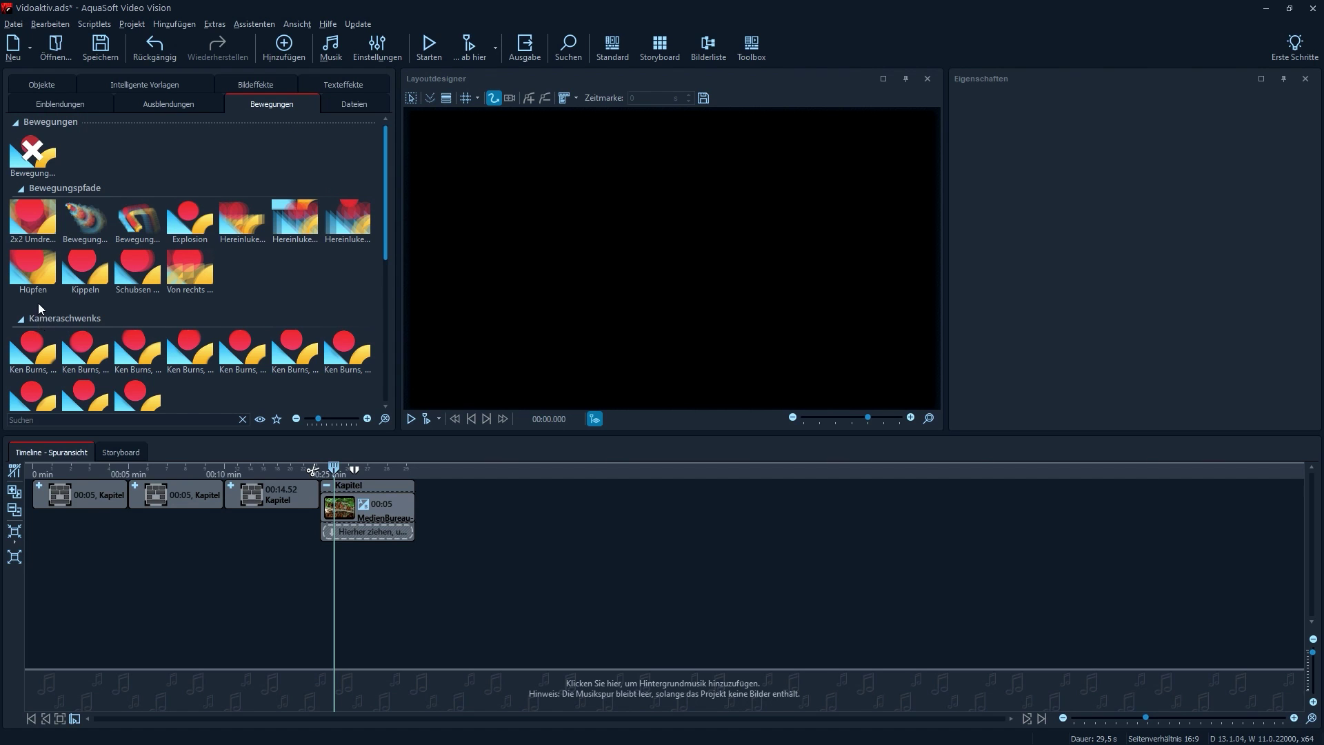
{"action": "left_click", "coordinate": [23, 188]}
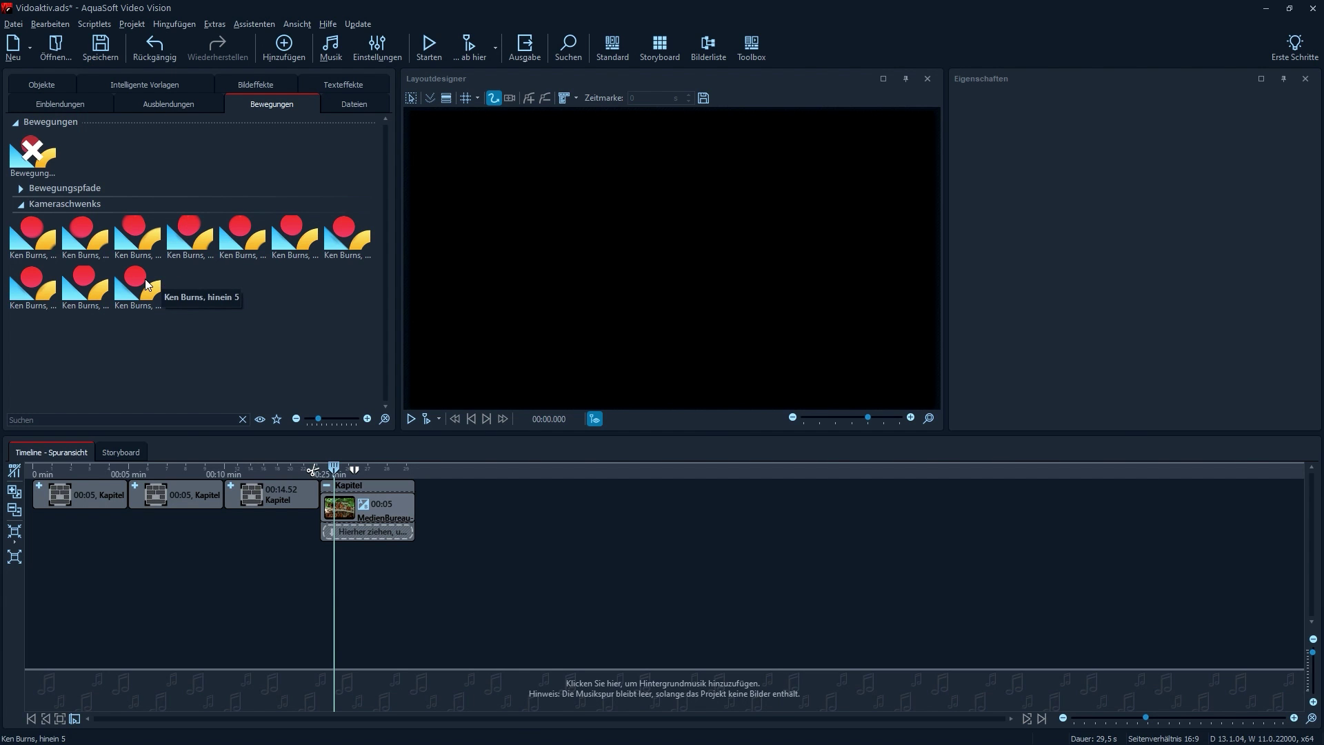
{"action": "left_click_drag", "start_coordinate": [138, 284], "coordinate": [389, 498]}
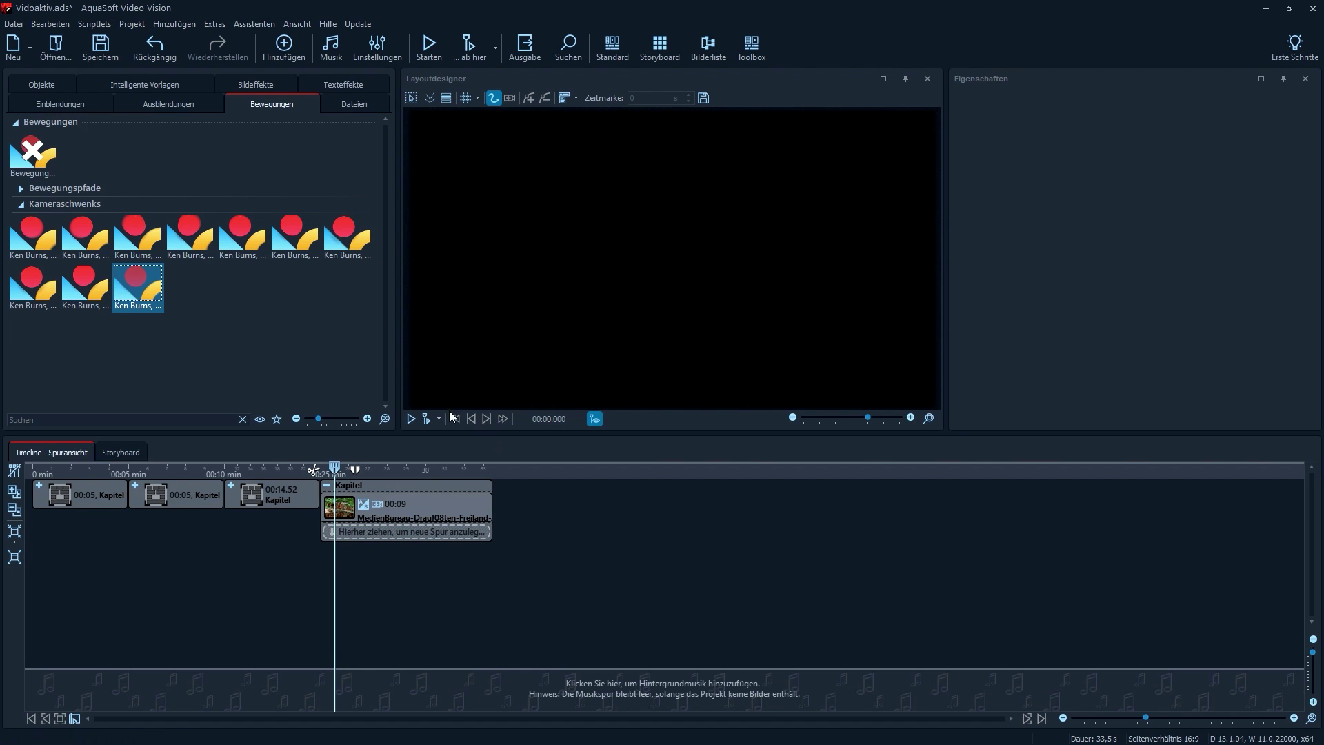
{"action": "left_click", "coordinate": [429, 420]}
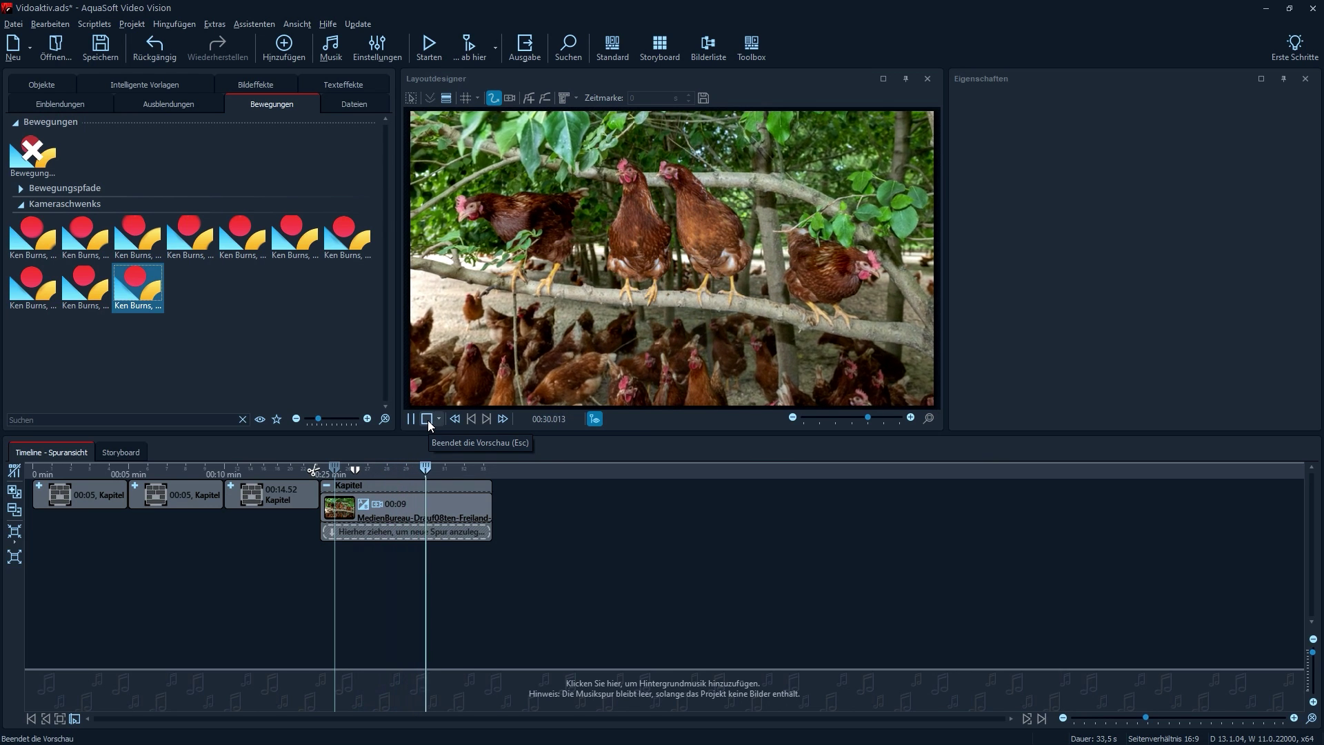
{"action": "left_click", "coordinate": [428, 420]}
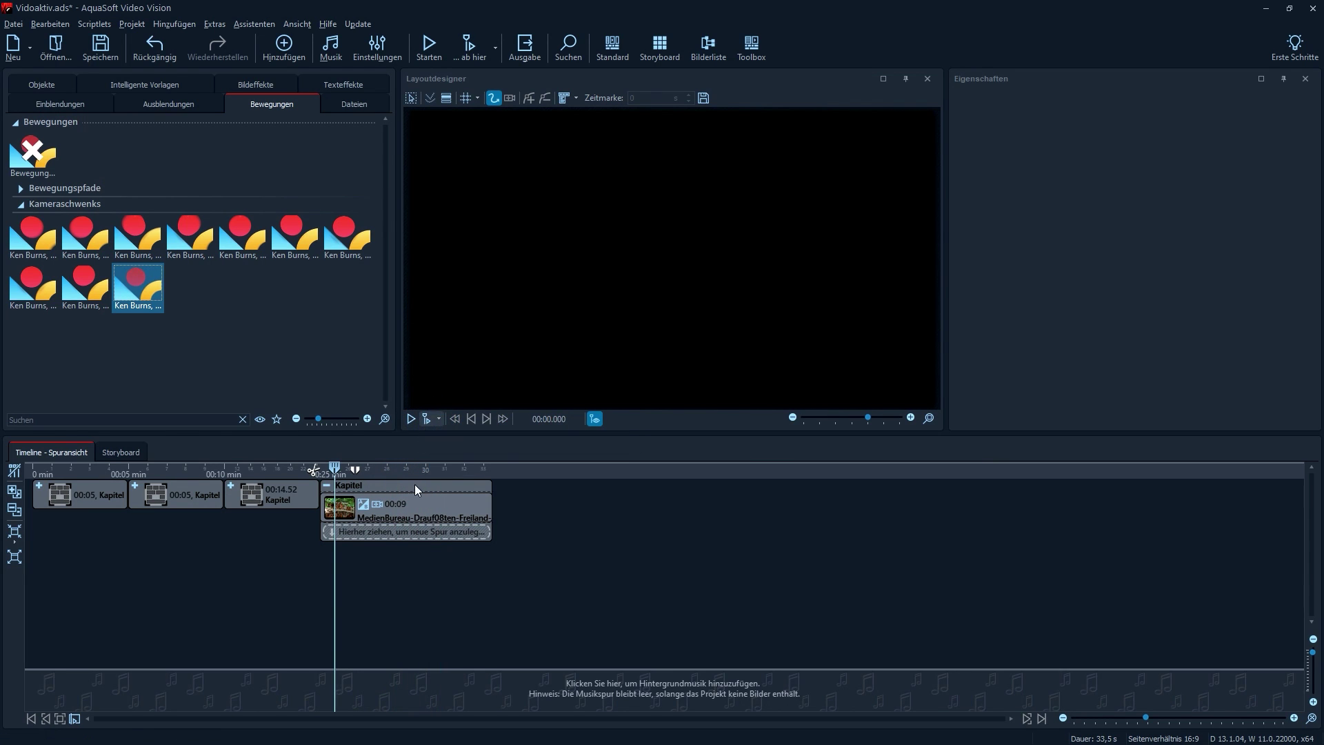
Set the branch hens photo's Einblendung to Alphablending and its Ausblendung to Abrupt abblenden
{"action": "left_click", "coordinate": [407, 509]}
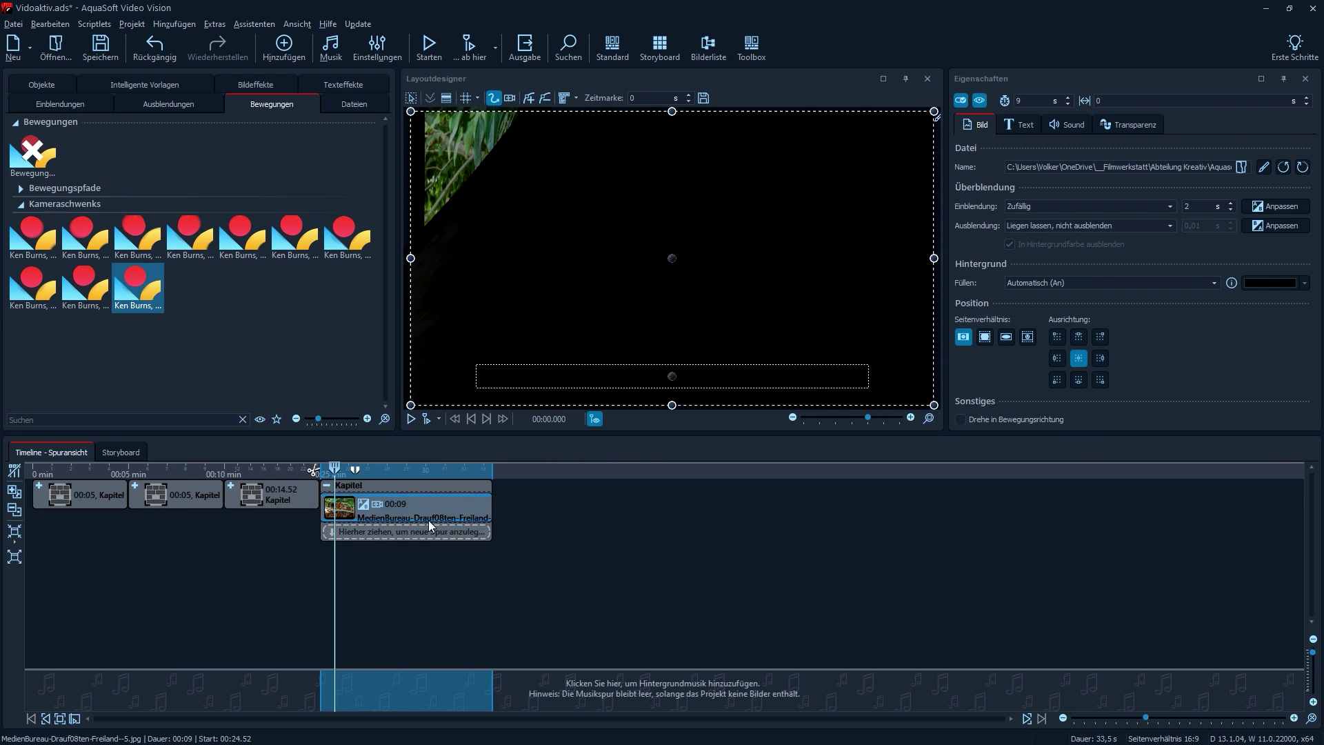
{"action": "left_click", "coordinate": [1170, 208]}
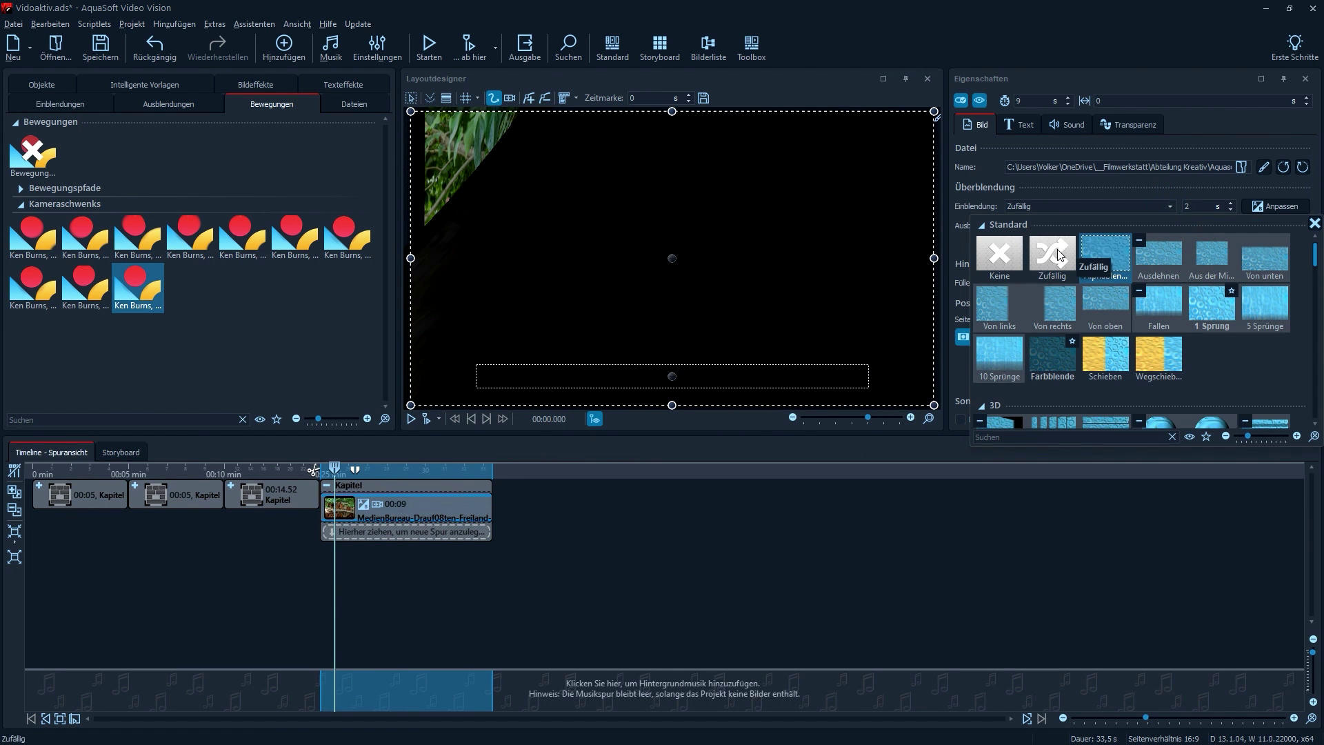
{"action": "left_click", "coordinate": [1107, 257]}
{"action": "left_click", "coordinate": [1171, 226]}
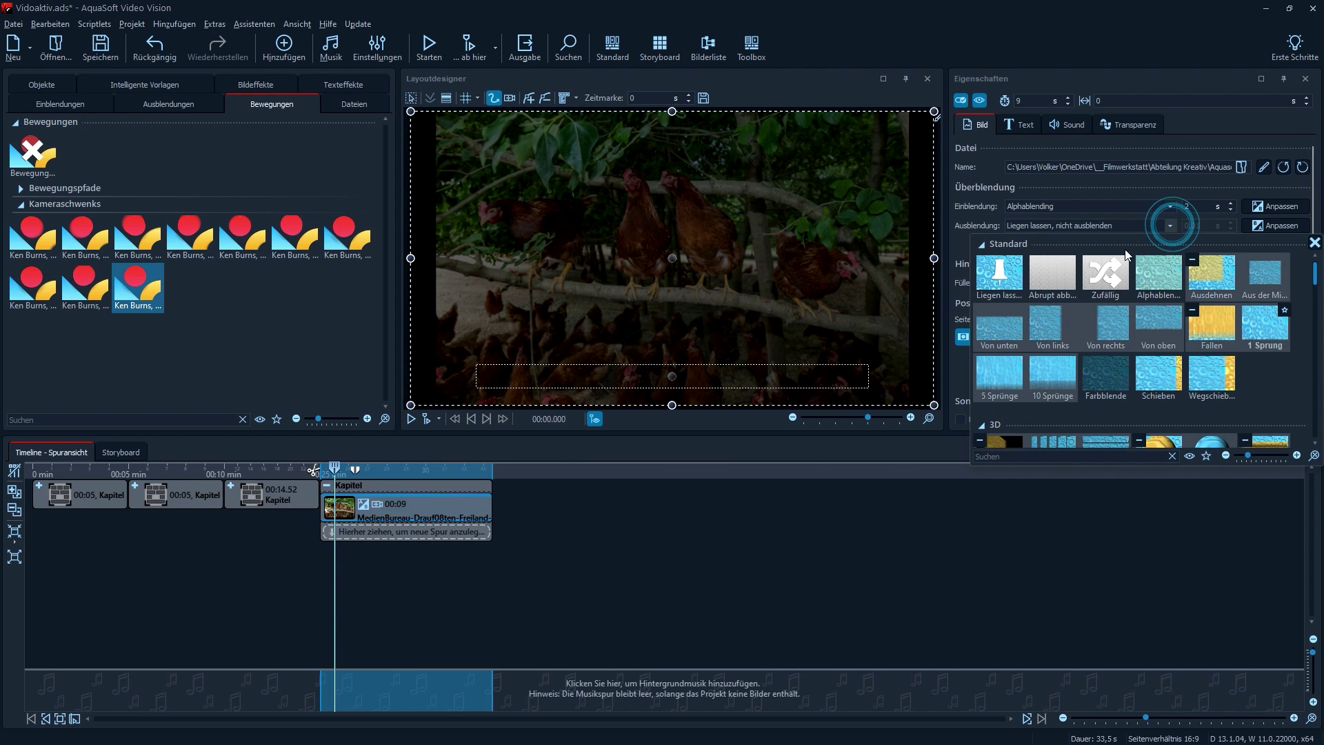
{"action": "left_click", "coordinate": [1047, 273]}
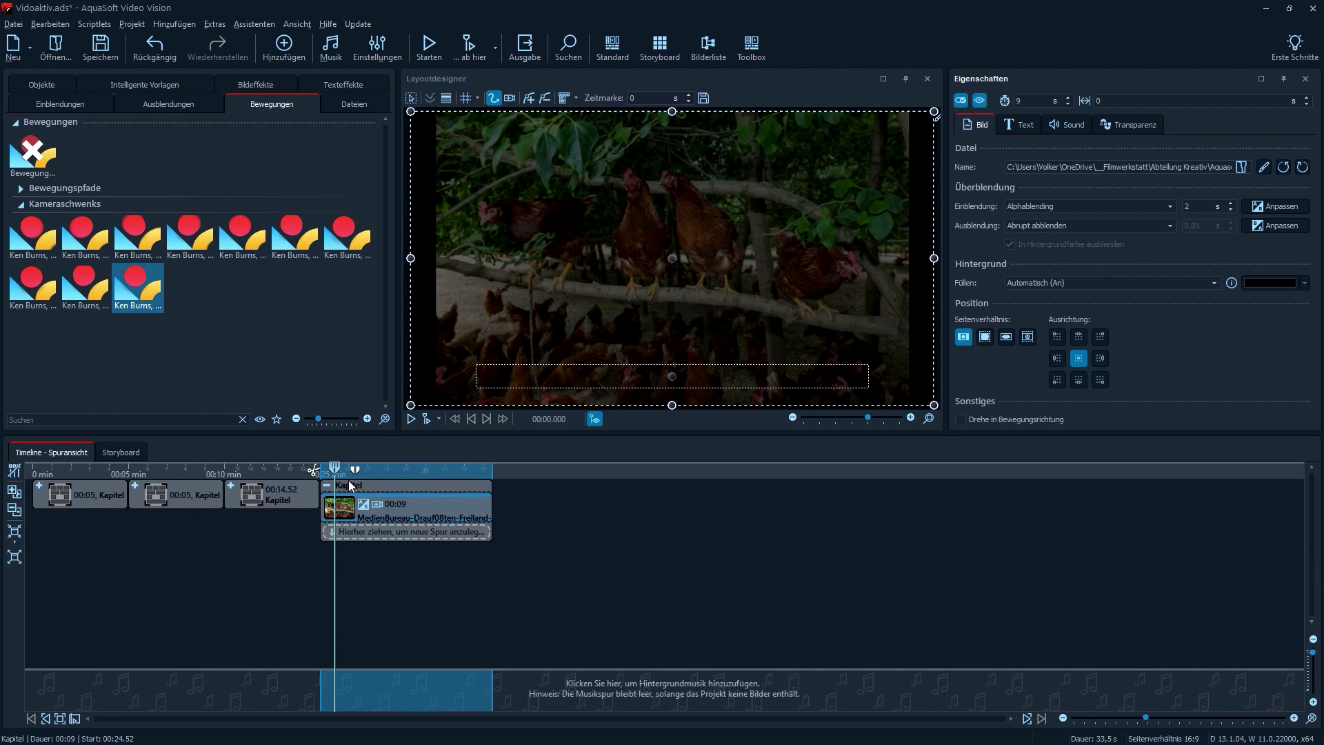
Add the Mobilstall hen photo on a new track below the branch photo with a 6,18 s offset, and position the playhead over it
{"action": "left_click", "coordinate": [347, 105]}
{"action": "left_click_drag", "start_coordinate": [46, 362], "coordinate": [442, 531]}
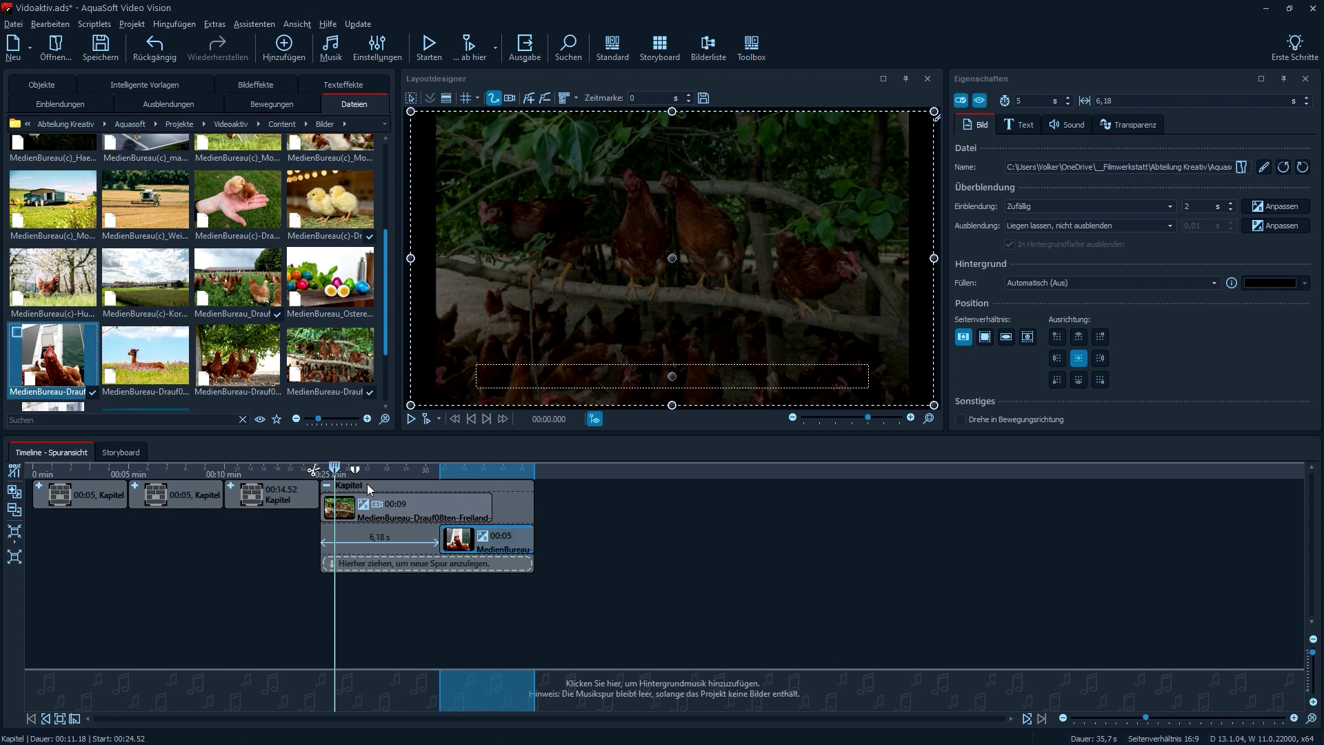
{"action": "left_click_drag", "start_coordinate": [360, 470], "coordinate": [473, 467]}
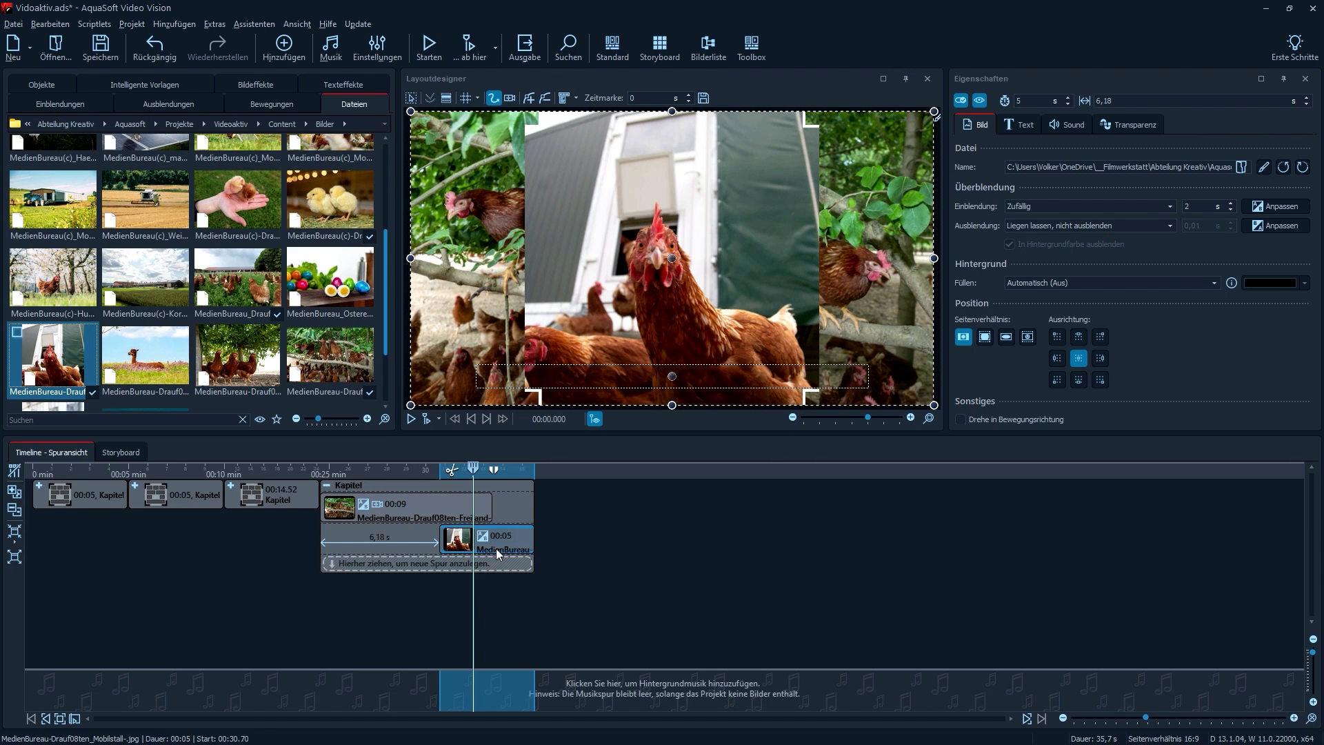
Set the Mobilstall hen photo's Einblendung to Alphablending and its Ausblendung to Abrupt abblenden
{"action": "left_click", "coordinate": [1170, 207]}
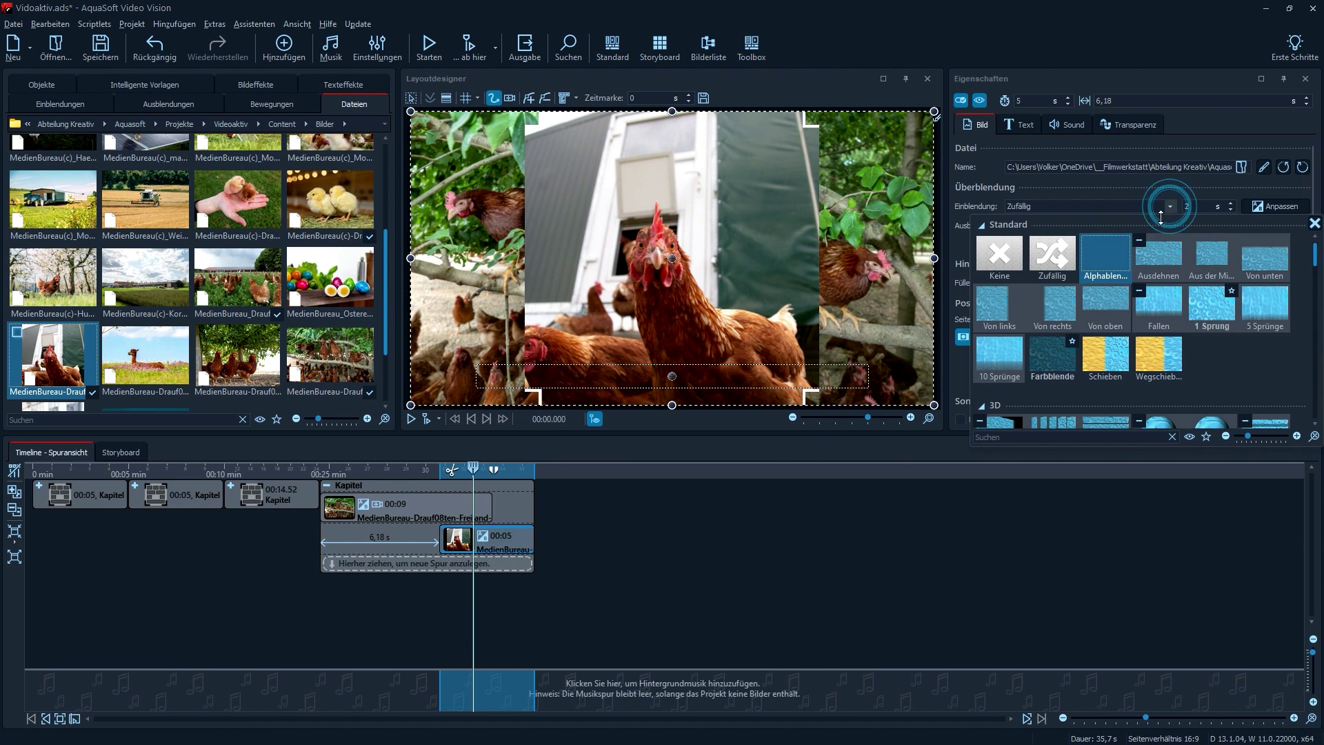
{"action": "left_click", "coordinate": [1106, 253]}
{"action": "left_click", "coordinate": [1056, 226]}
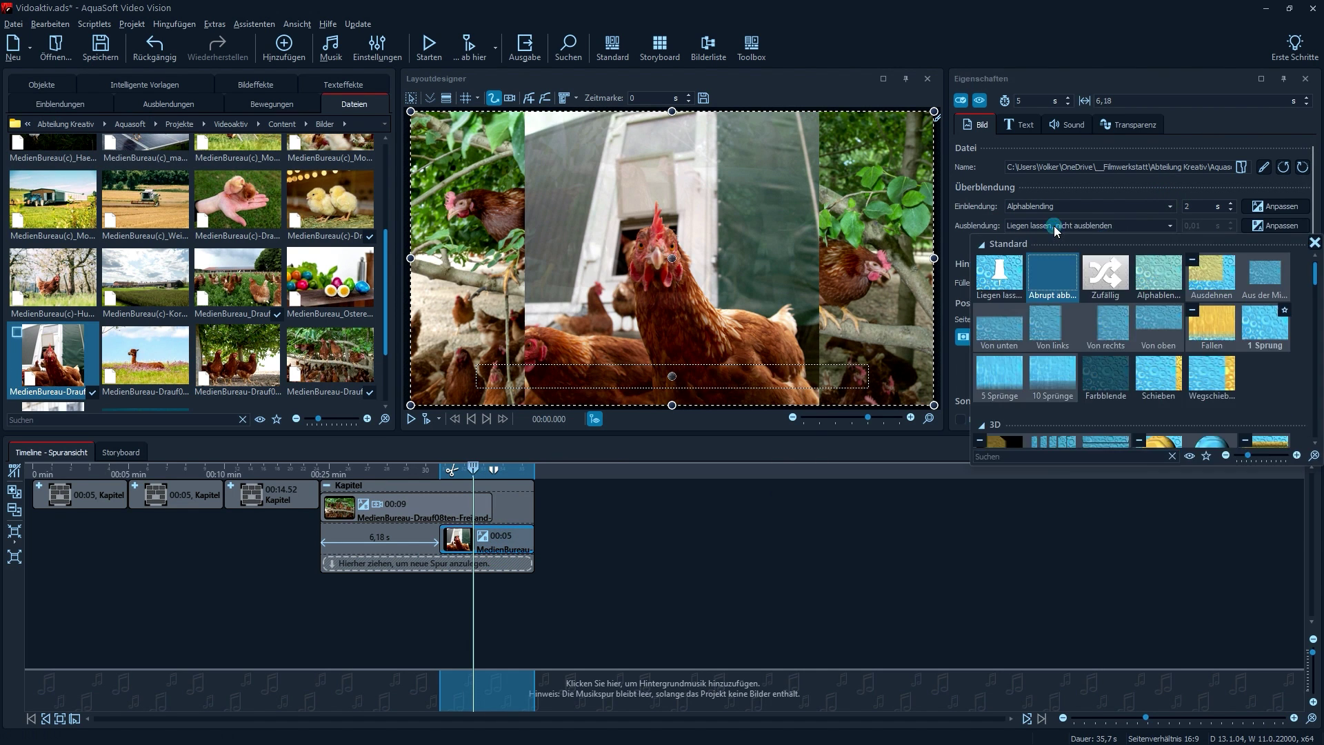
{"action": "left_click", "coordinate": [1052, 268]}
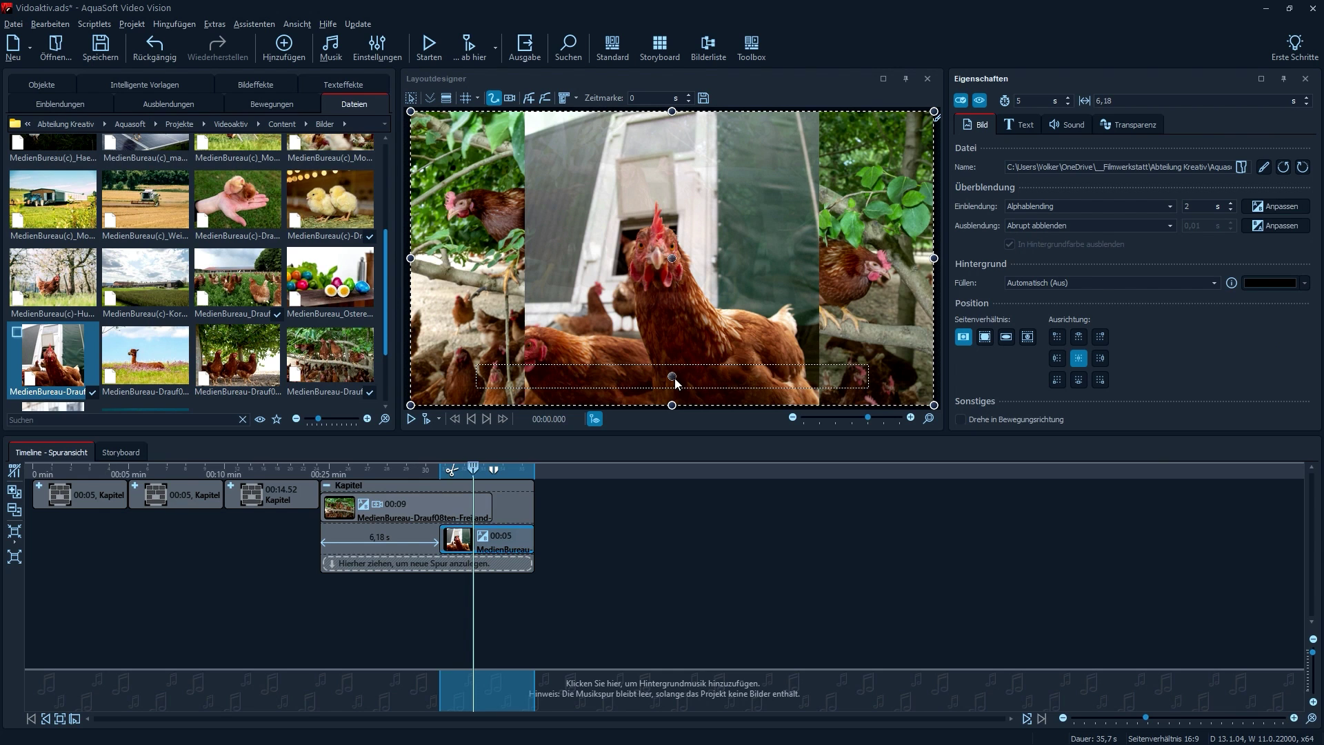
Try the Ei mask from the Bildeffekte on the Mobilstall hen photo
{"action": "left_click", "coordinate": [240, 85]}
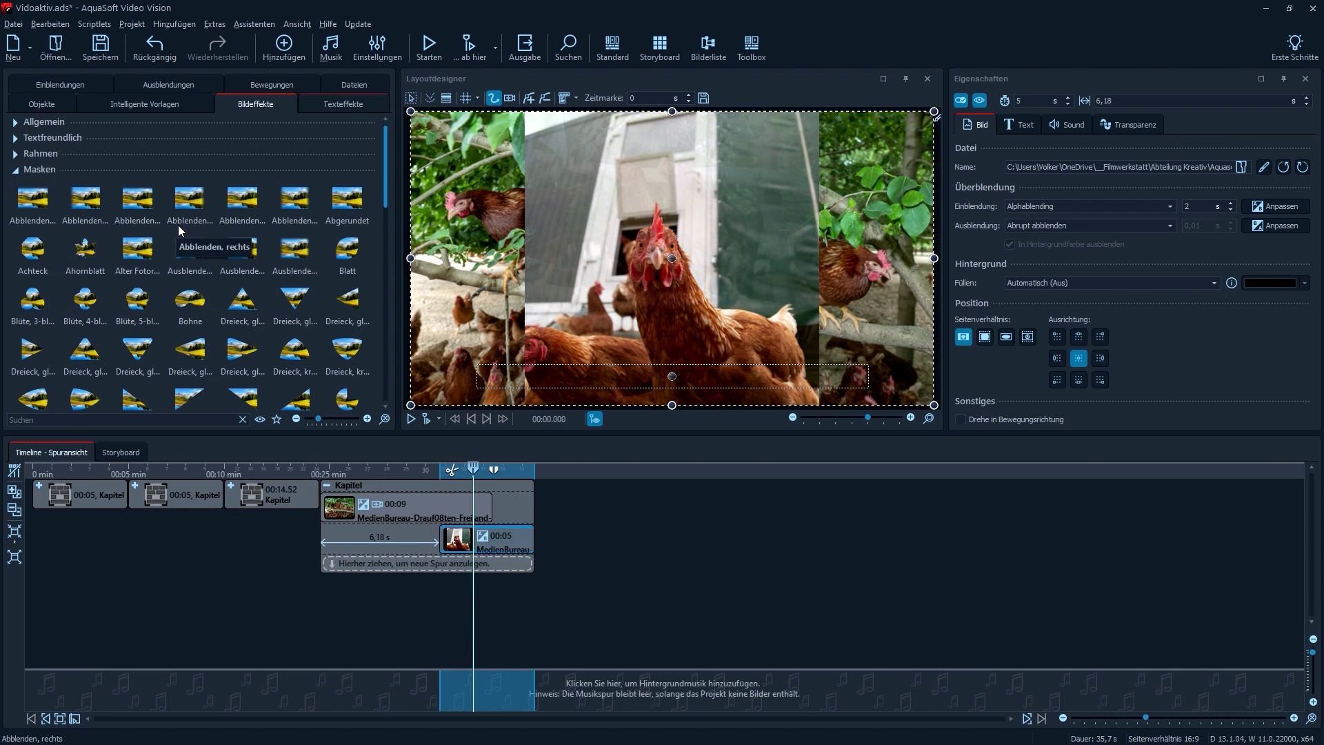
{"action": "scroll", "coordinate": [297, 229], "scroll_direction": "down", "scroll_amount": 1}
{"action": "scroll", "coordinate": [295, 229], "scroll_direction": "down", "scroll_amount": 2}
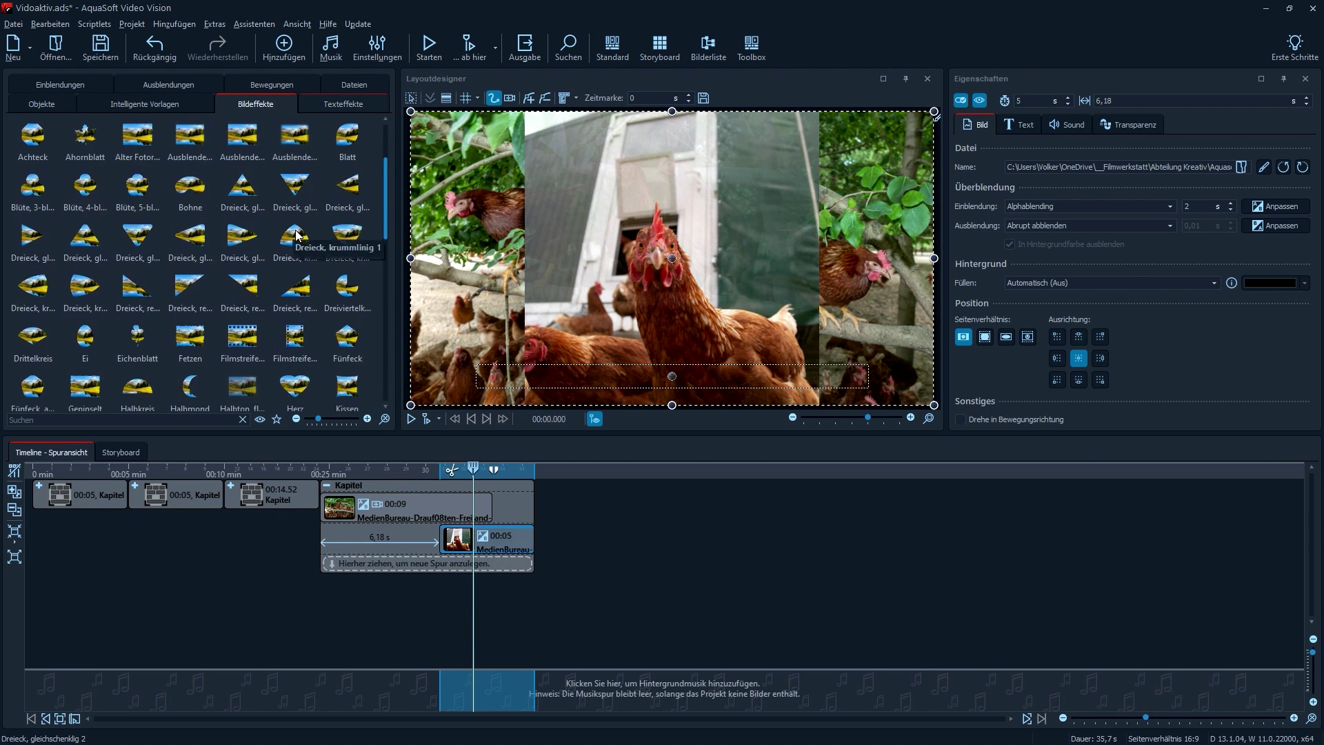
{"action": "left_click_drag", "start_coordinate": [93, 309], "coordinate": [481, 544]}
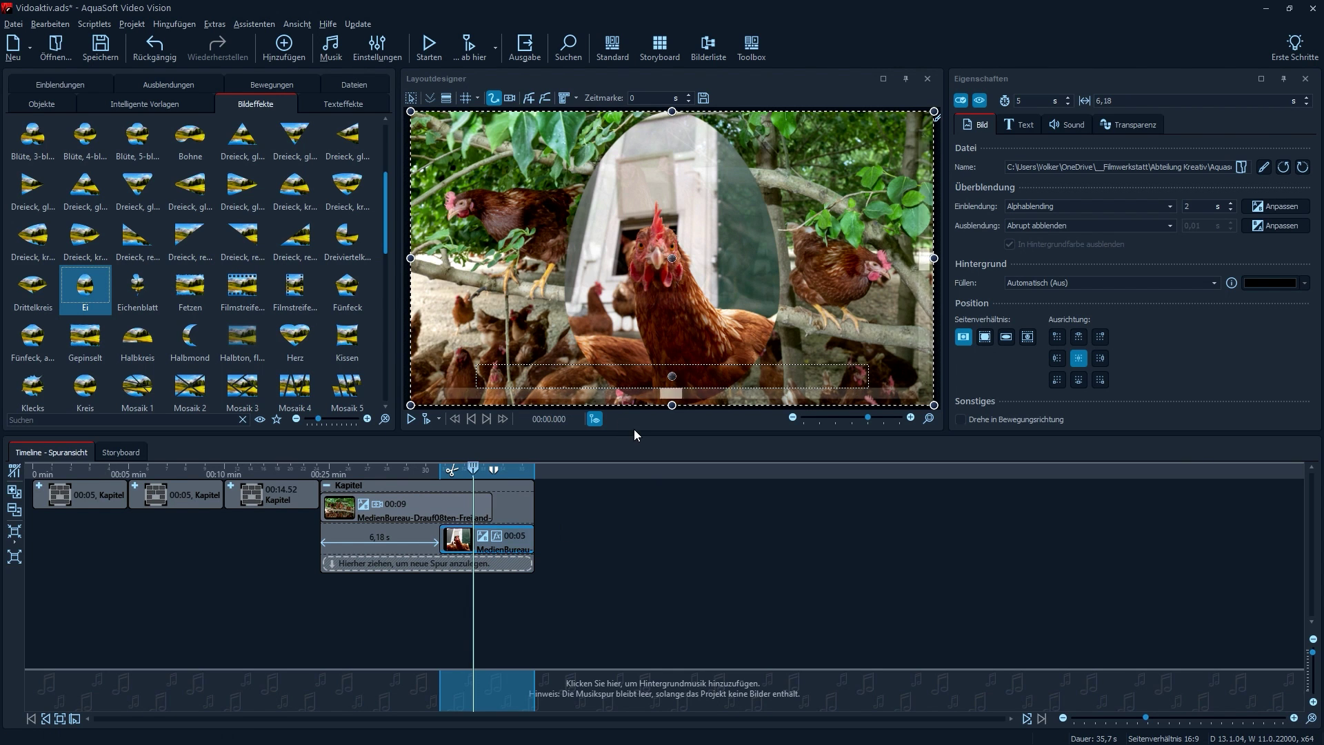
Apply the Rund mask to the Mobilstall hen photo
{"action": "scroll", "coordinate": [213, 322], "scroll_direction": "down", "scroll_amount": 1}
{"action": "scroll", "coordinate": [231, 334], "scroll_direction": "down", "scroll_amount": 3}
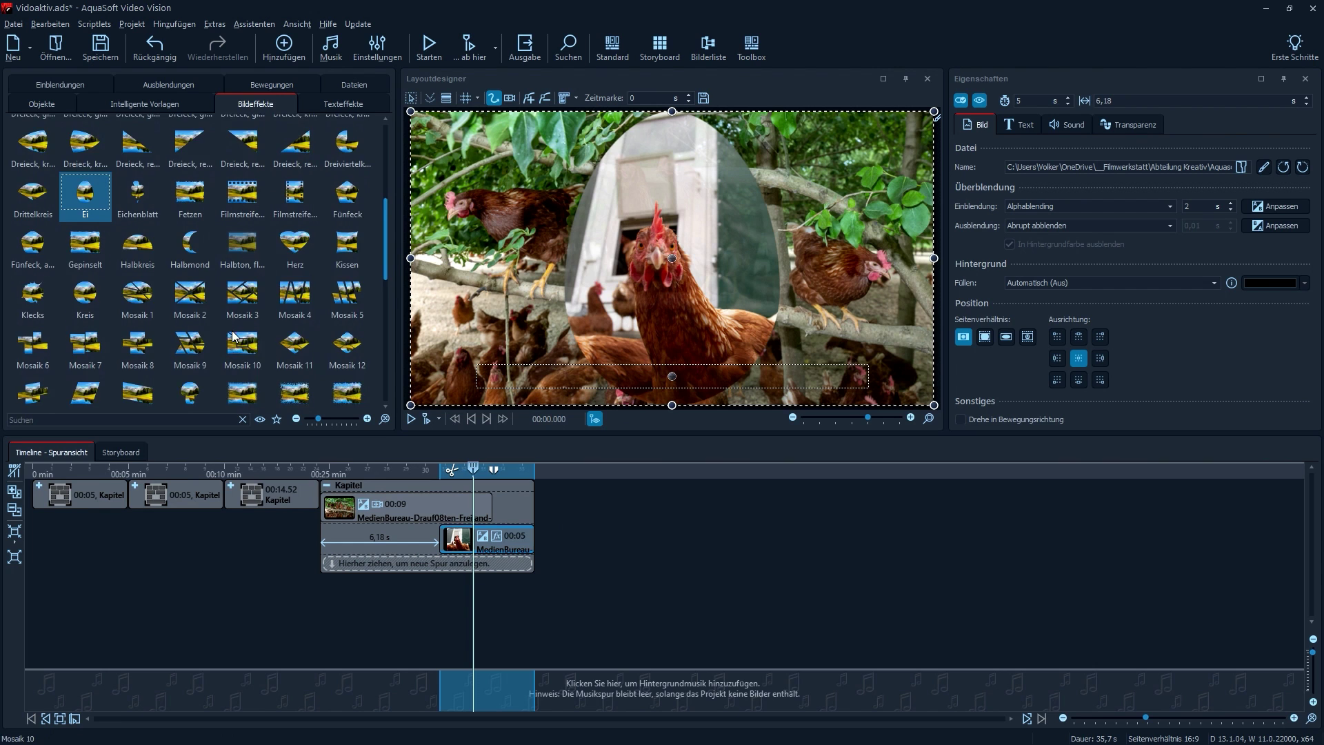
{"action": "scroll", "coordinate": [224, 333], "scroll_direction": "down", "scroll_amount": 1}
{"action": "left_click_drag", "start_coordinate": [225, 333], "coordinate": [466, 543]}
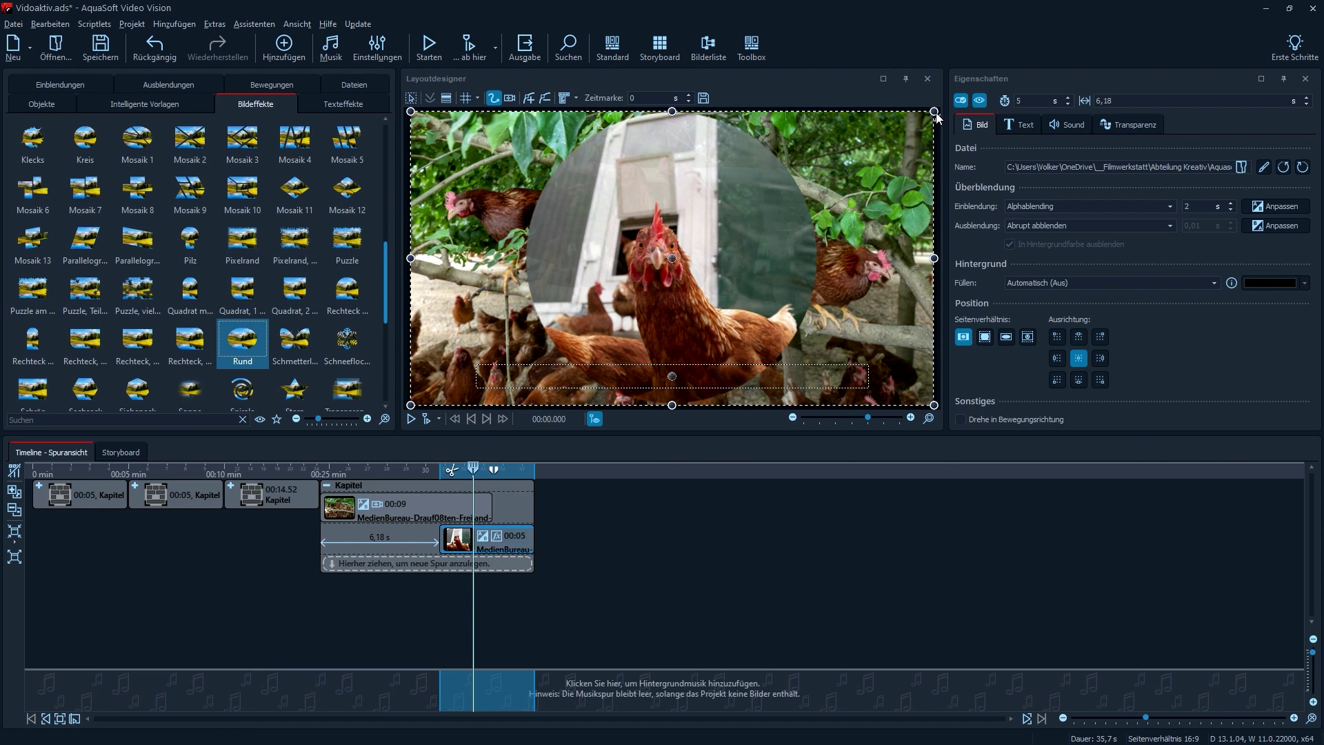
Shrink the masked hen photo, place it near the centre of the frame, and collapse the fourth chapter
{"action": "left_click_drag", "start_coordinate": [934, 111], "coordinate": [838, 169]}
{"action": "left_click_drag", "start_coordinate": [723, 264], "coordinate": [751, 247]}
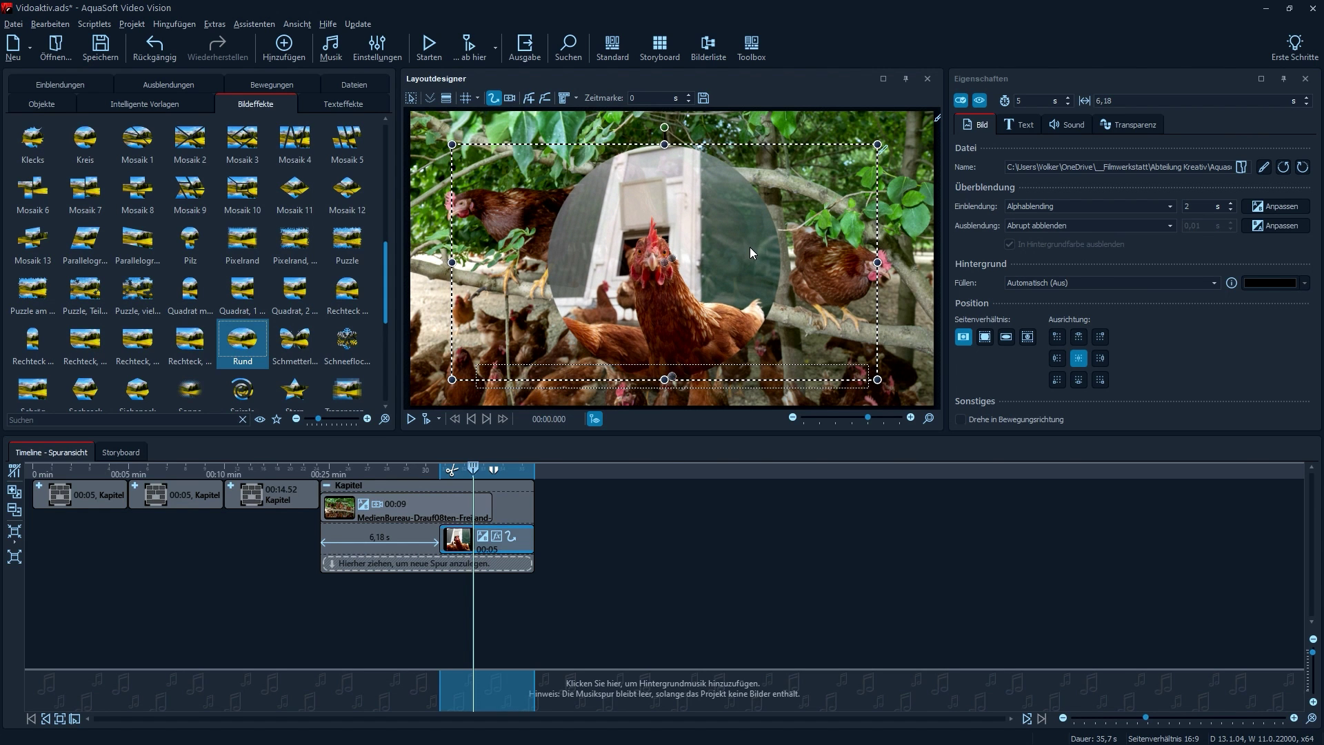
{"action": "left_click", "coordinate": [326, 486]}
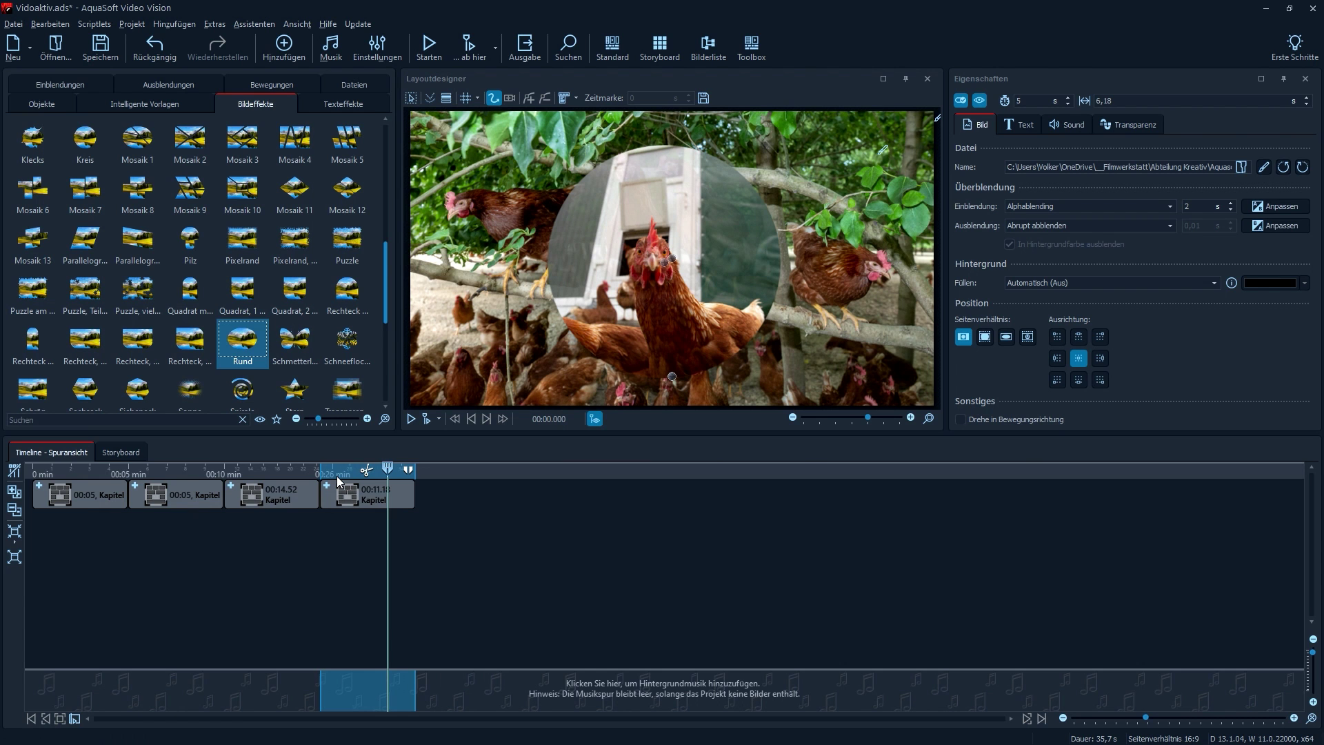
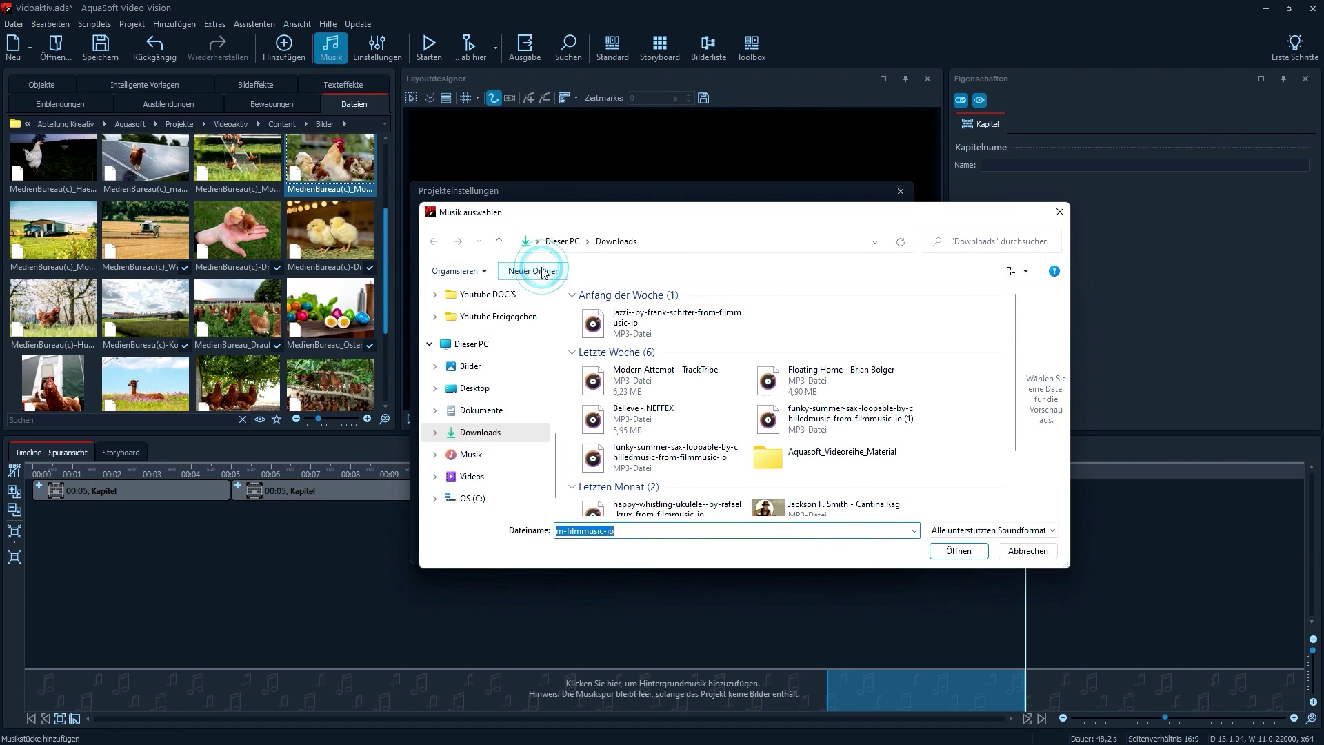
Add the jazzi MP3 from Downloads as Hintergrundmusik with its Lautstärke set to 10 %
{"action": "left_click", "coordinate": [624, 321]}
{"action": "left_click", "coordinate": [958, 551]}
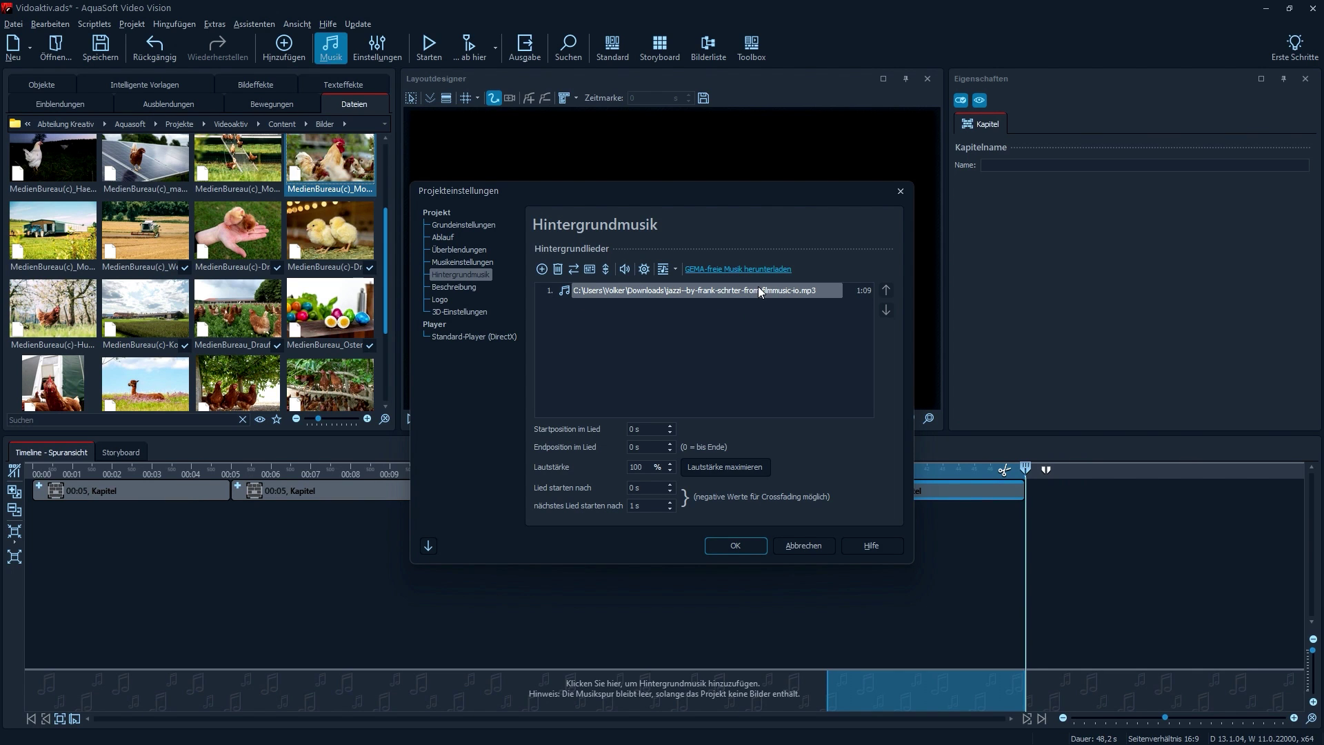
{"action": "double_click", "coordinate": [640, 467]}
{"action": "type", "text": "10"}
{"action": "left_click", "coordinate": [839, 447]}
{"action": "left_click", "coordinate": [751, 549]}
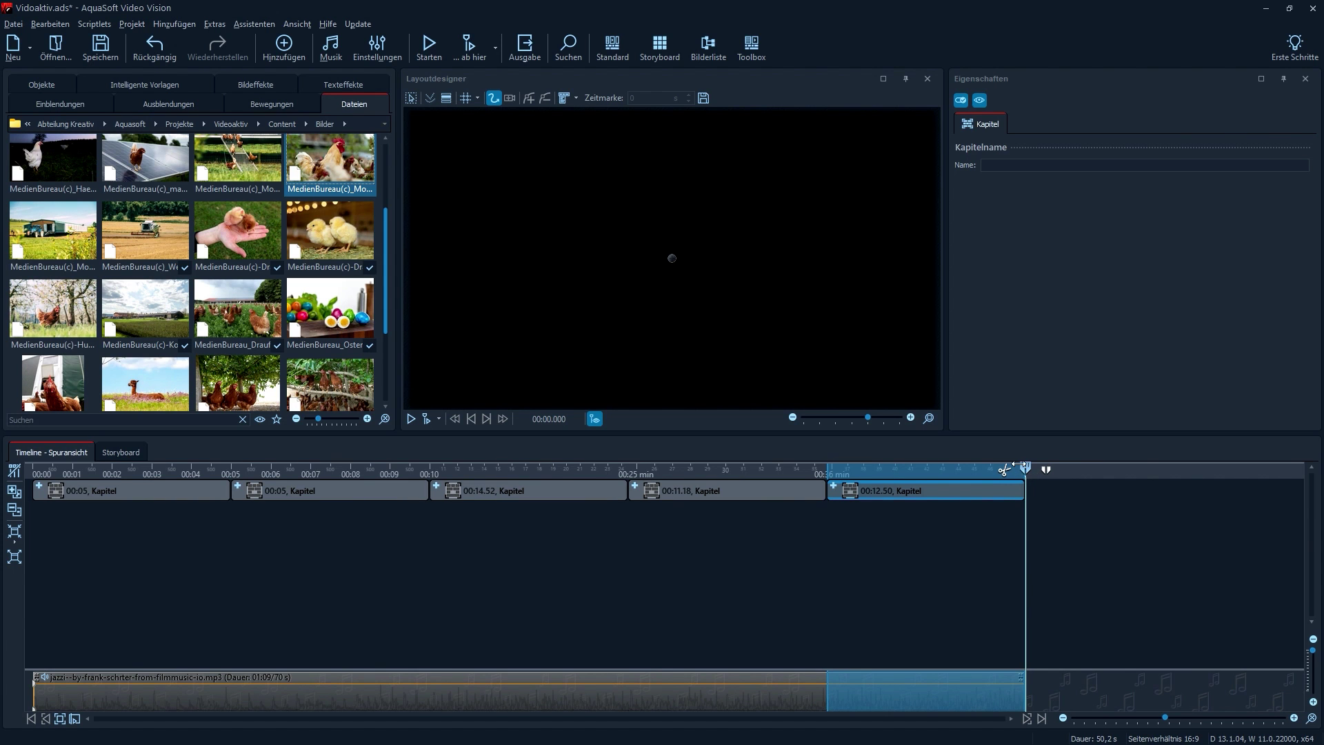
Append a Kapitel object at the end of the timeline and insert Video 2 from the Videos folder into it
{"action": "left_click", "coordinate": [50, 84]}
{"action": "mouse_move", "coordinate": [214, 155]}
{"action": "left_mouse_down"}
{"action": "mouse_move", "coordinate": [972, 393]}
{"action": "mouse_move", "coordinate": [1071, 516]}
{"action": "left_mouse_up"}
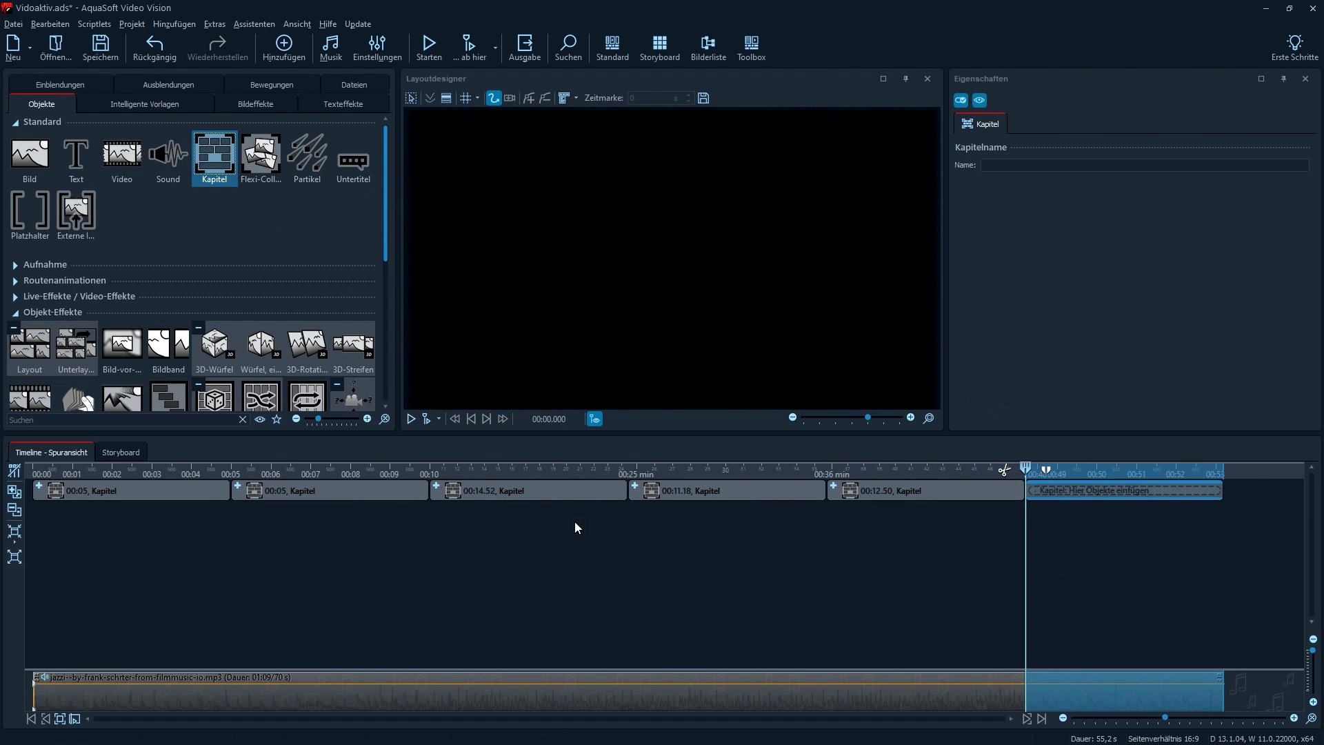
{"action": "left_click", "coordinate": [354, 84]}
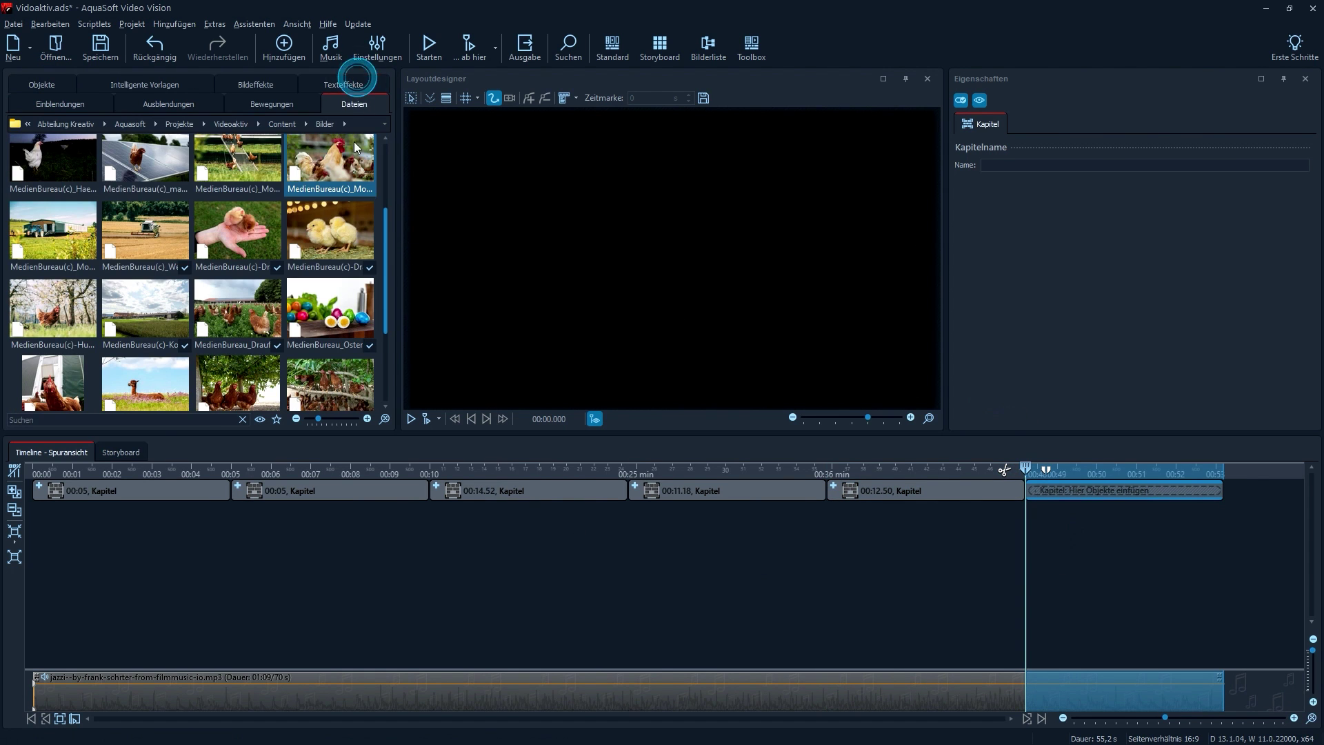
{"action": "left_click", "coordinate": [276, 125]}
{"action": "double_click", "coordinate": [230, 188]}
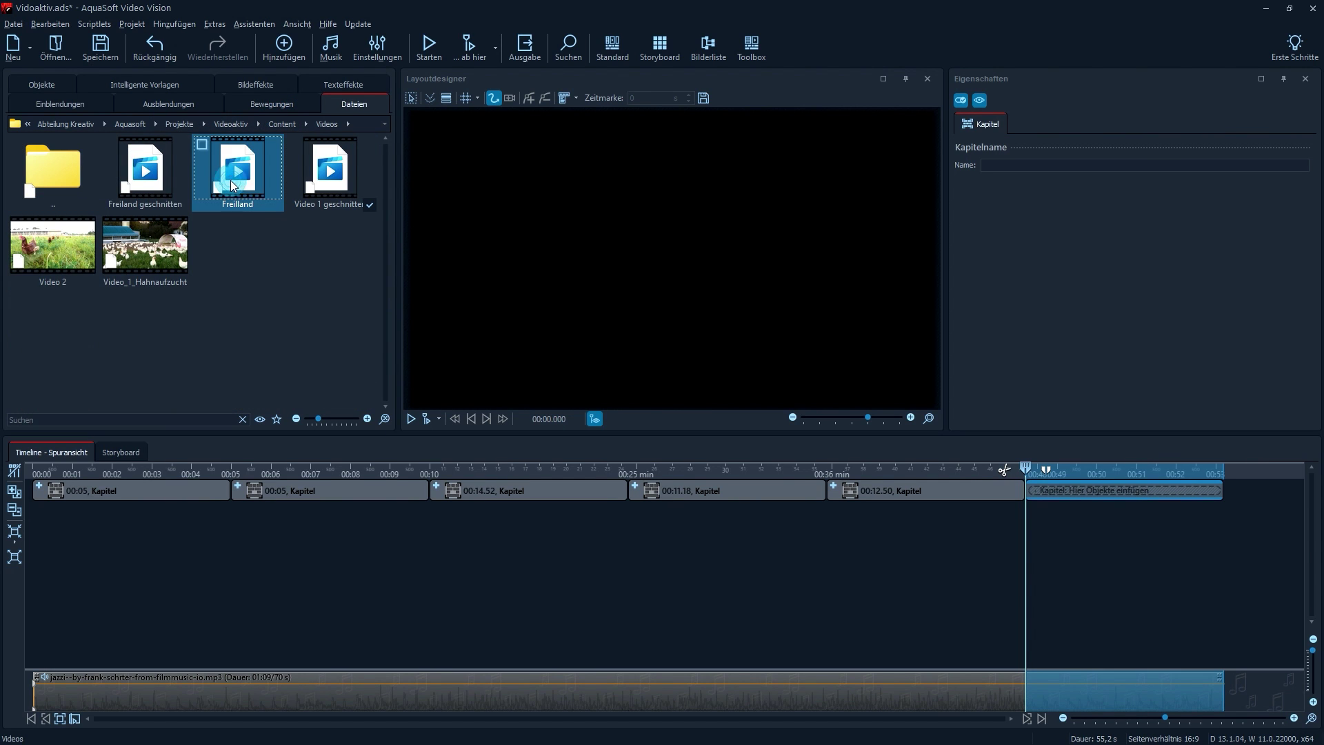
{"action": "left_click_drag", "start_coordinate": [61, 283], "coordinate": [1062, 486]}
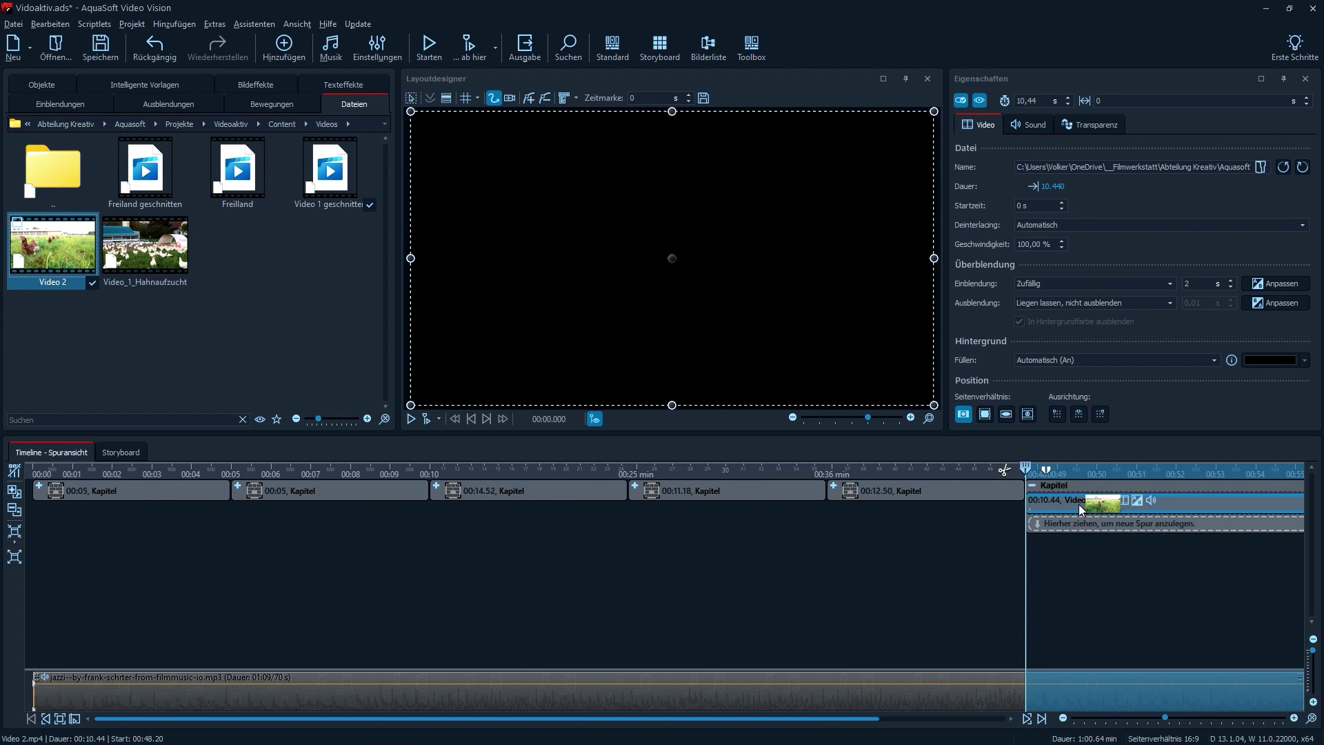
Set the Einblendung of Video 2 to Alphablending
{"action": "left_click", "coordinate": [1169, 284]}
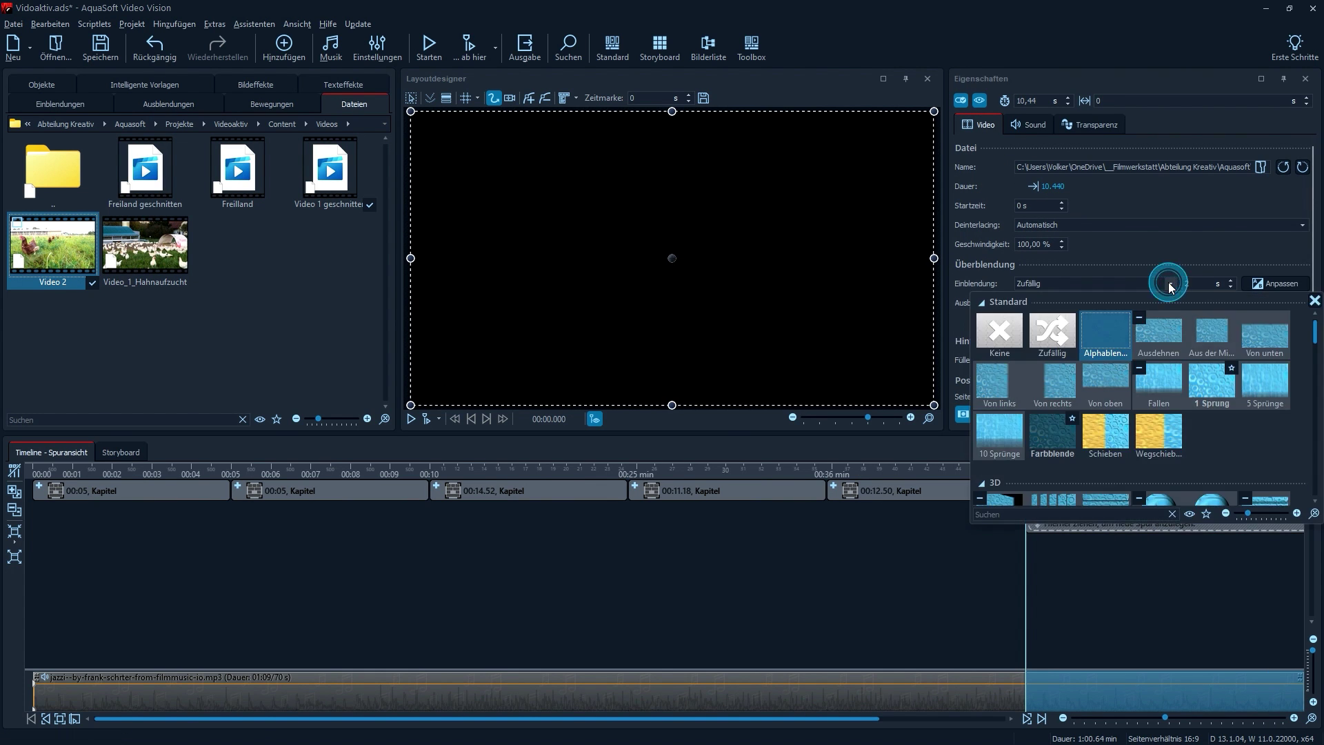
{"action": "left_click", "coordinate": [1112, 331]}
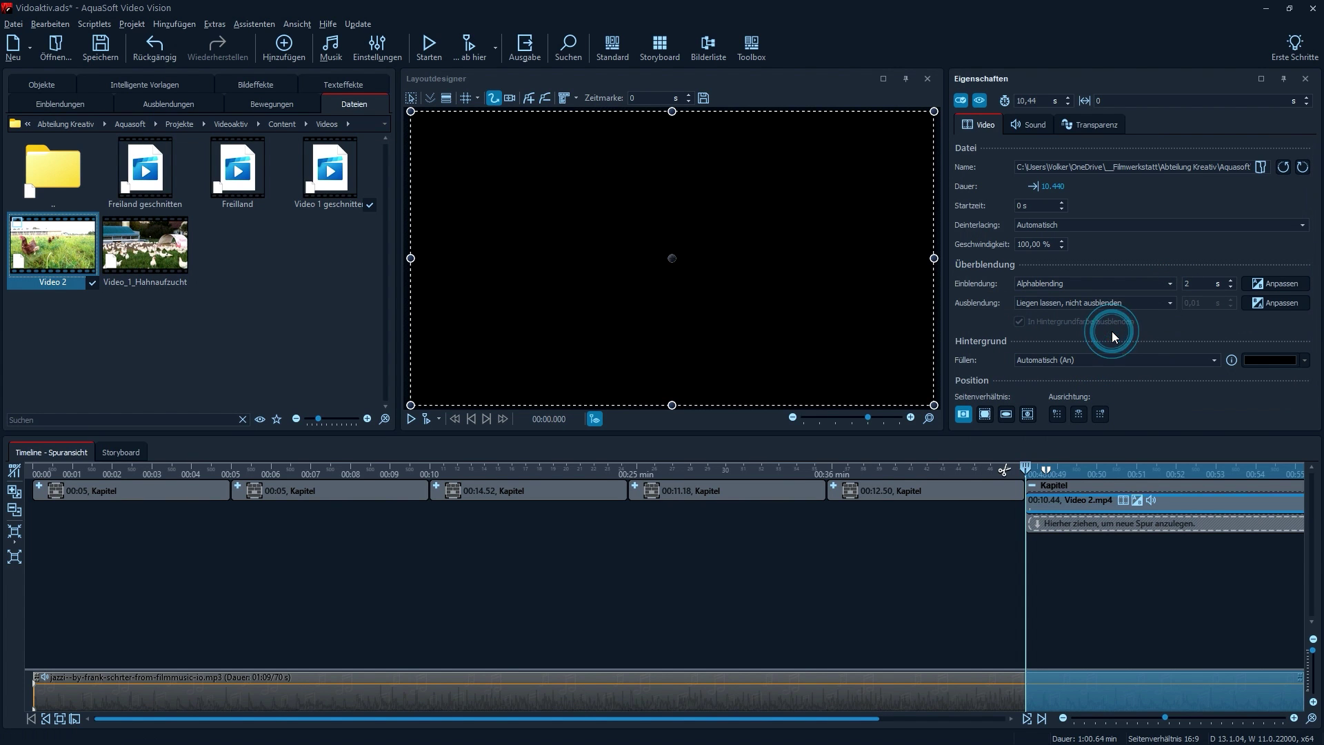
Choose an Ausblendung for Video 2 and mute its sound with Lautstärke 0 % and Hintergrundmusik abblenden switched off
{"action": "left_click", "coordinate": [1171, 303]}
{"action": "left_click", "coordinate": [1053, 359]}
{"action": "left_click", "coordinate": [1027, 130]}
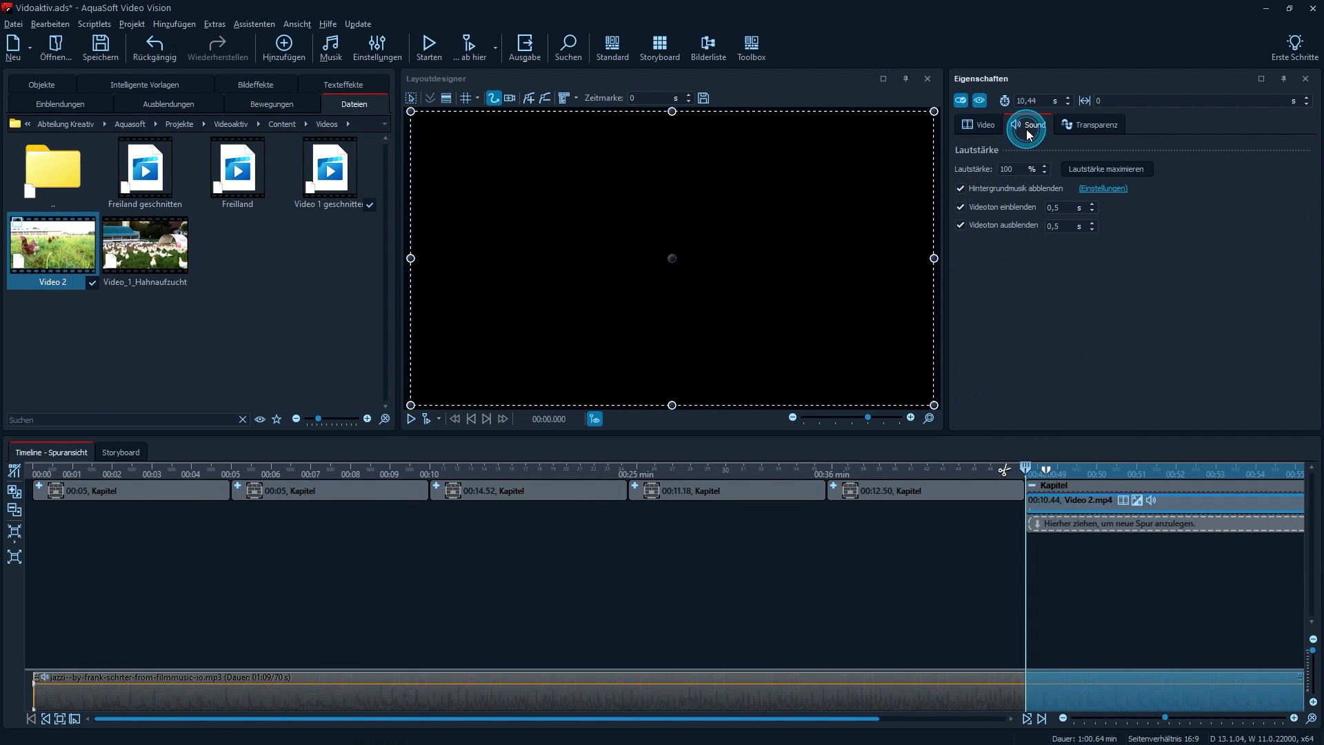
{"action": "double_click", "coordinate": [1006, 169]}
{"action": "left_click", "coordinate": [975, 192]}
Review the project's Musikeinstellungen and Hintergrundmusik list, and preview the Video 2 chapter from the playhead
{"action": "left_click", "coordinate": [1100, 189]}
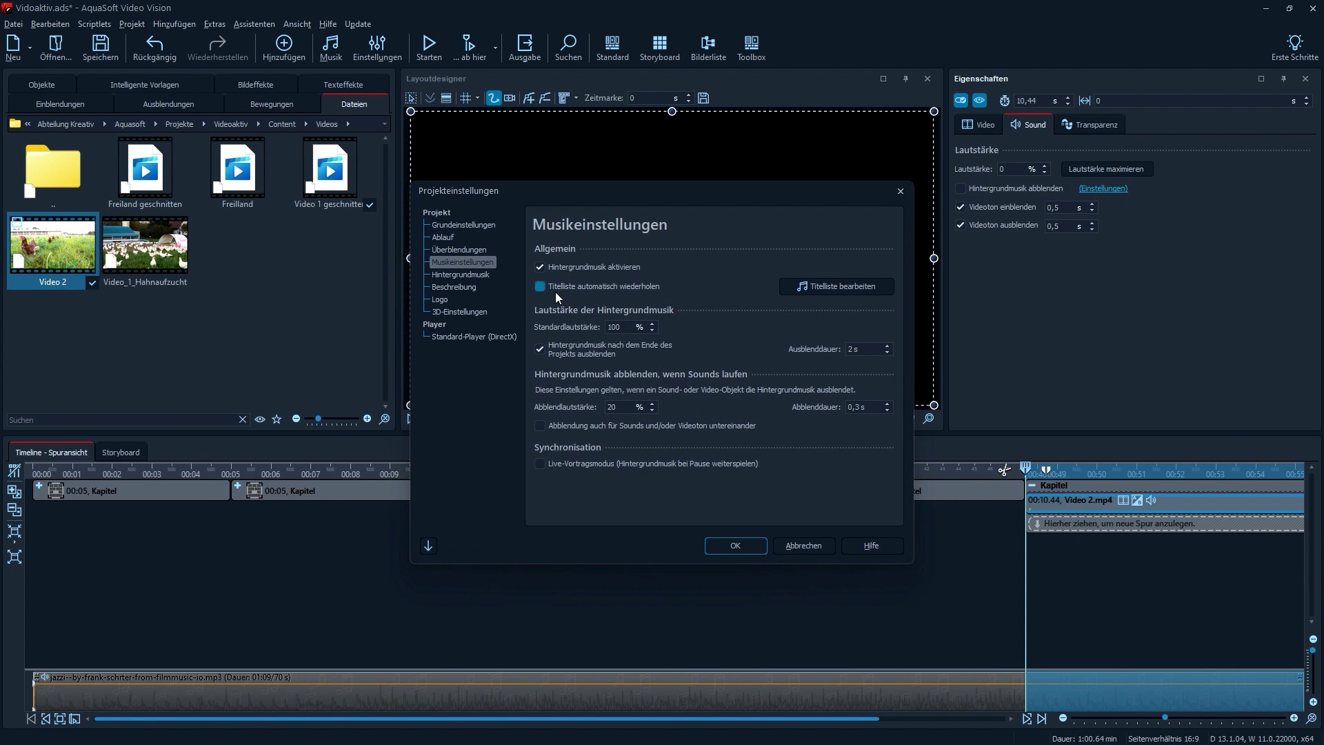
{"action": "left_click", "coordinate": [476, 275]}
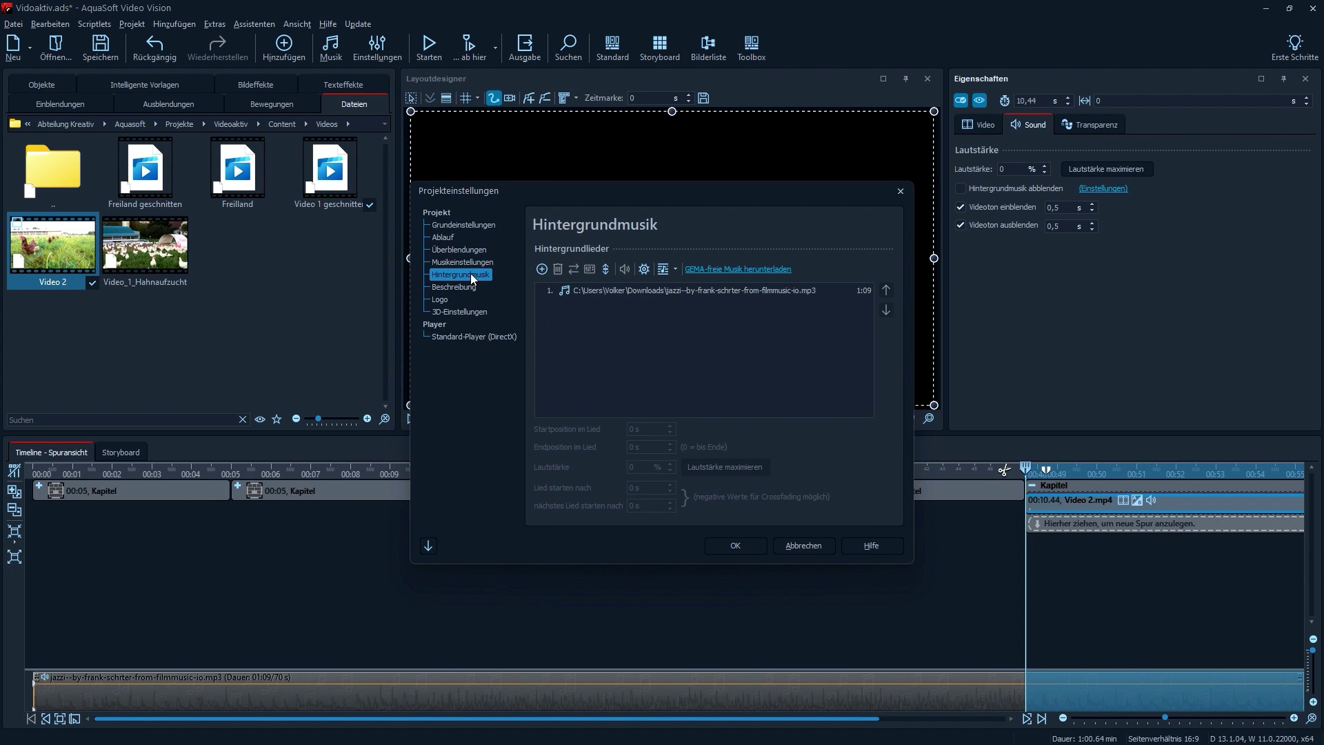
{"action": "left_click", "coordinate": [463, 262]}
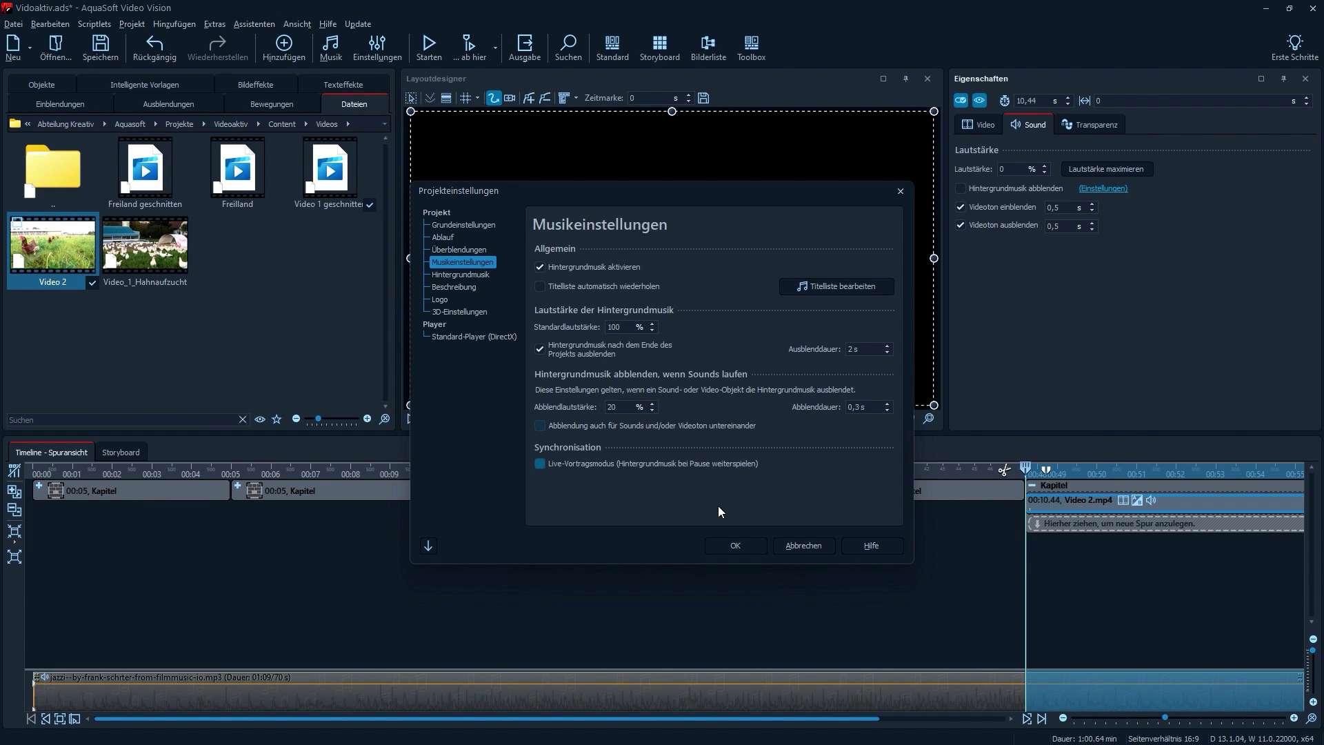
{"action": "left_click", "coordinate": [735, 545]}
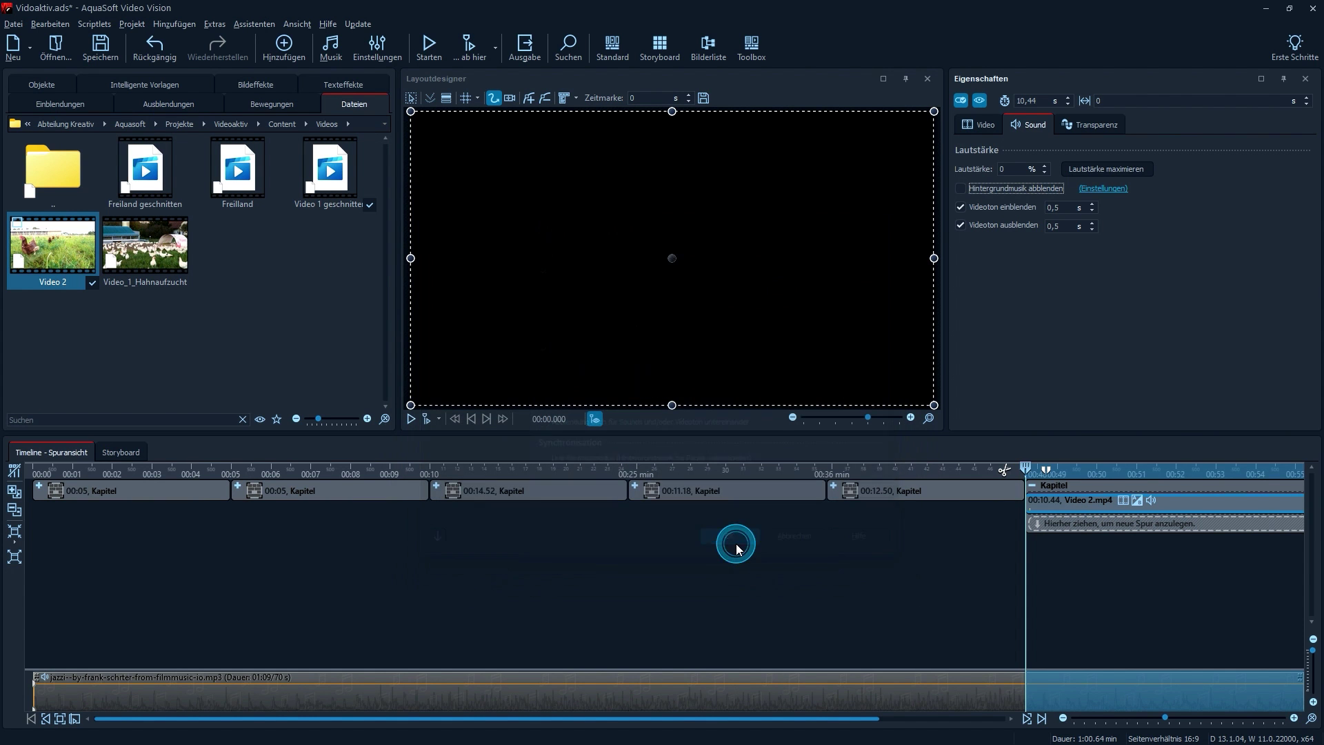
{"action": "left_click", "coordinate": [428, 418]}
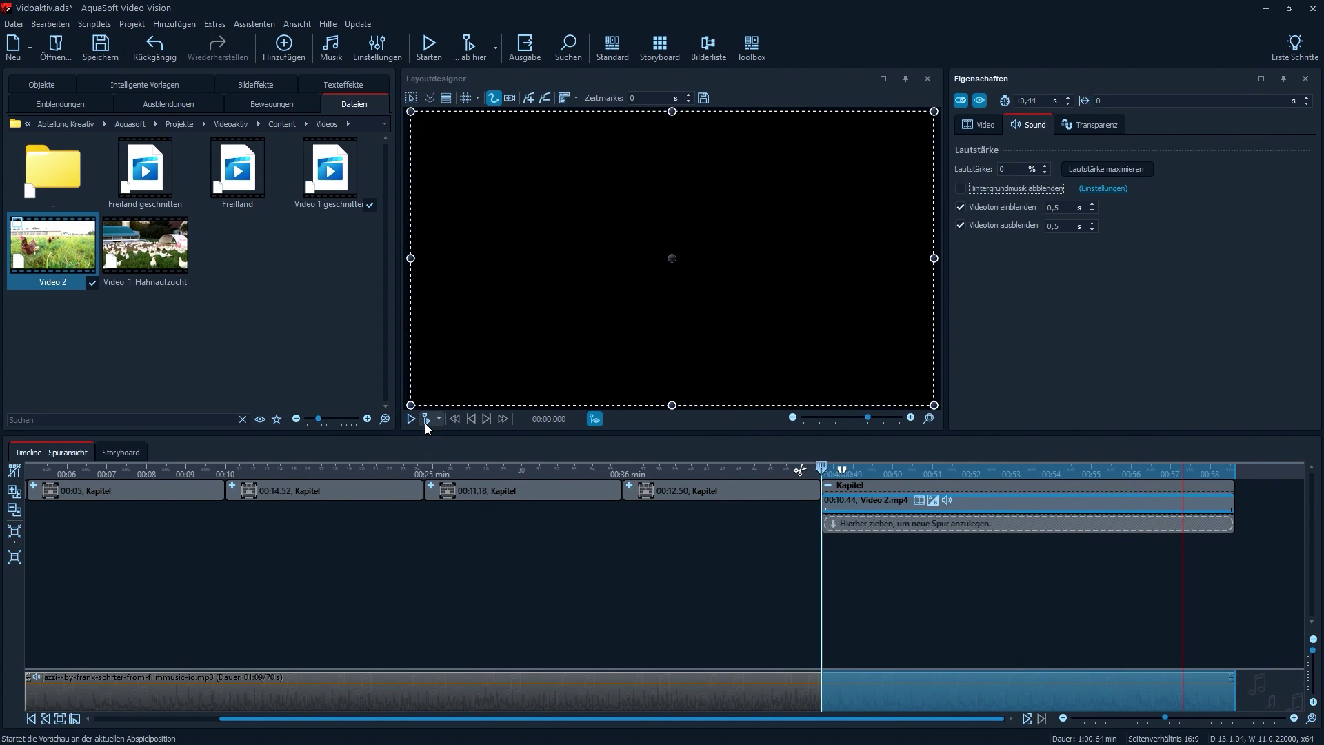
Add a nested Kapitel beneath Video 2 starting at about 00:56, with the Snapshot picture inside it
{"action": "left_click_drag", "start_coordinate": [822, 469], "coordinate": [1053, 469]}
{"action": "left_click", "coordinate": [1135, 469]}
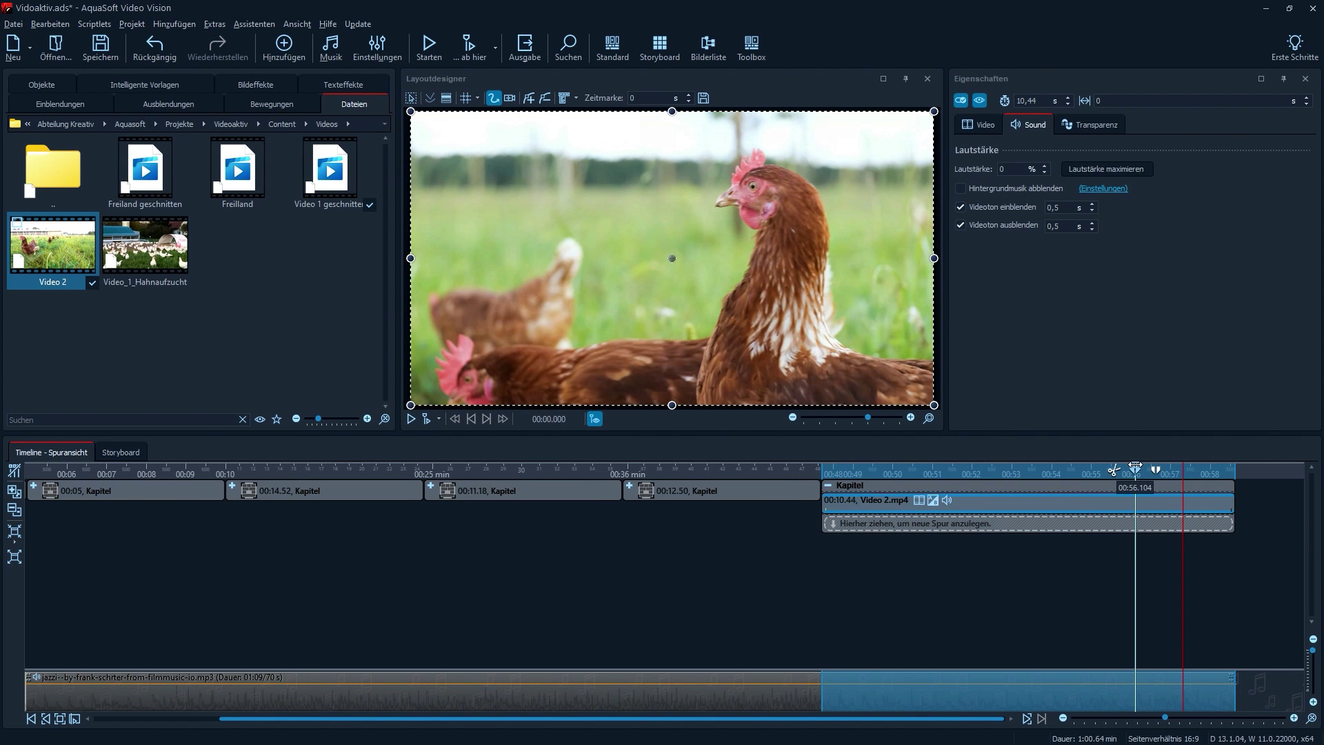
{"action": "left_click_drag", "start_coordinate": [1135, 469], "coordinate": [1136, 459]}
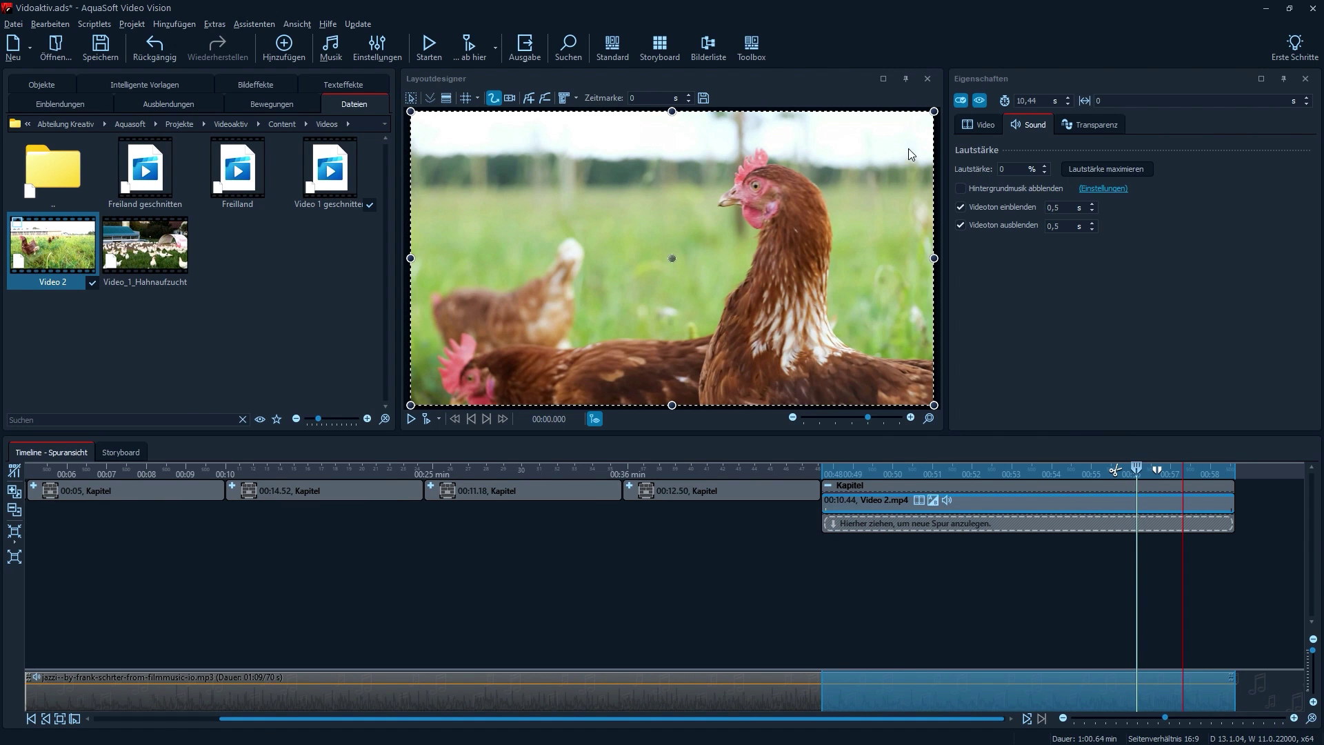
{"action": "left_click", "coordinate": [41, 84]}
{"action": "mouse_move", "coordinate": [219, 155]}
{"action": "left_mouse_down"}
{"action": "mouse_move", "coordinate": [458, 303]}
{"action": "mouse_move", "coordinate": [1141, 528]}
{"action": "left_mouse_up"}
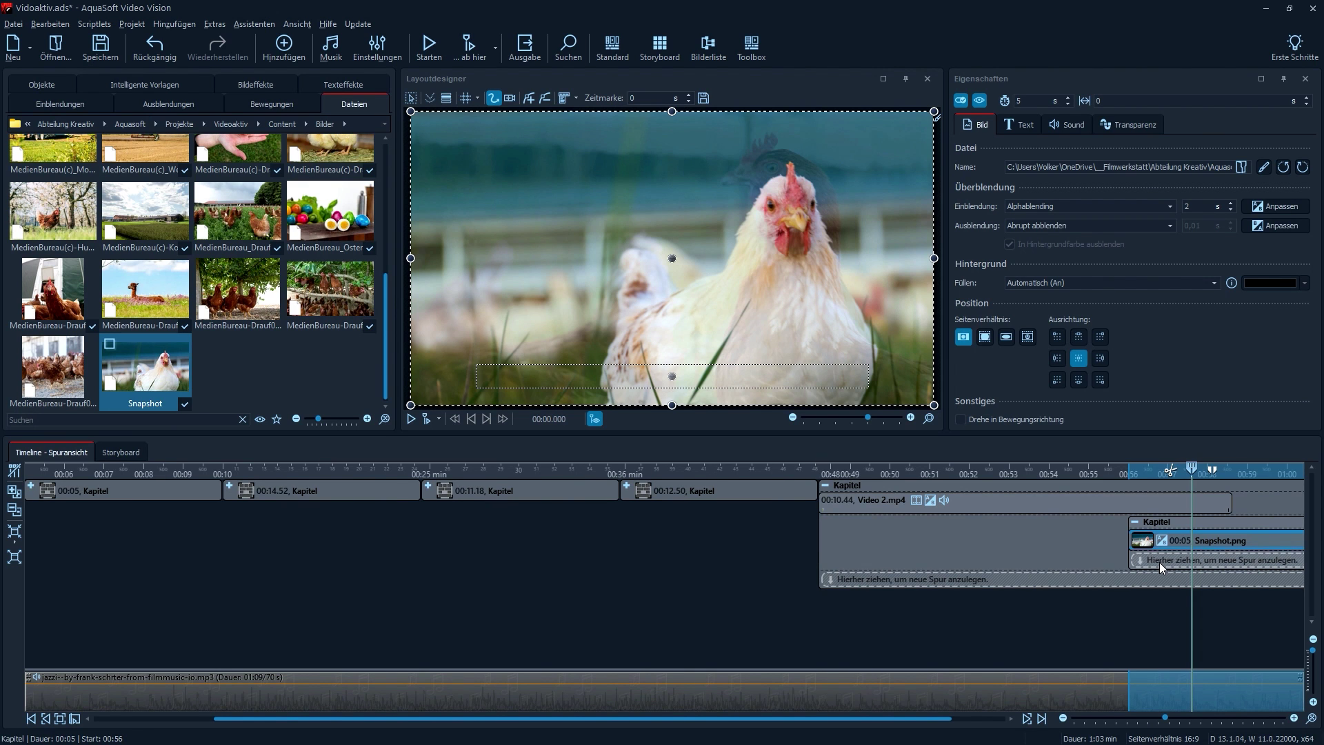
Add a Text object beneath the Snapshot picture in the nested chapter, reading "Ein schöner Tag geht zu Ende"
{"action": "left_click", "coordinate": [42, 85]}
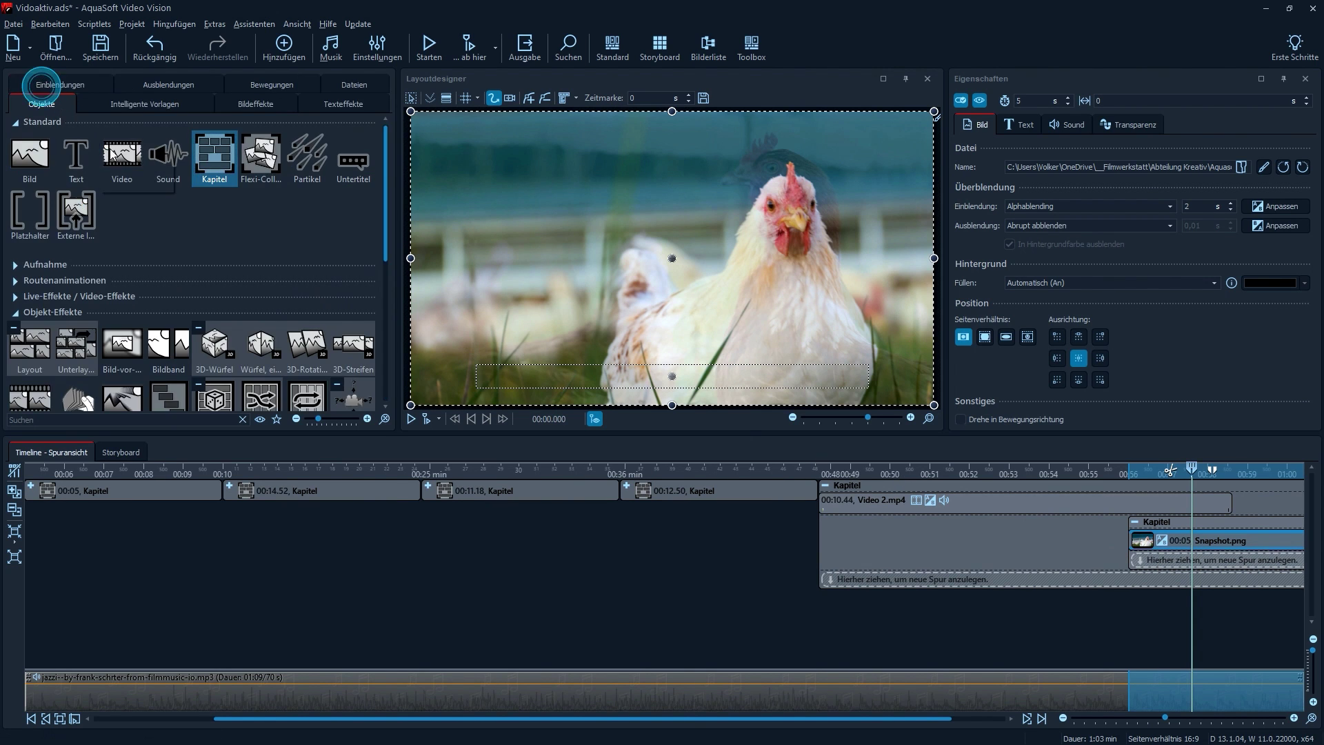
{"action": "mouse_move", "coordinate": [73, 157]}
{"action": "left_mouse_down"}
{"action": "mouse_move", "coordinate": [497, 353]}
{"action": "mouse_move", "coordinate": [1116, 531]}
{"action": "mouse_move", "coordinate": [1160, 565]}
{"action": "left_mouse_up"}
{"action": "left_click", "coordinate": [1024, 204]}
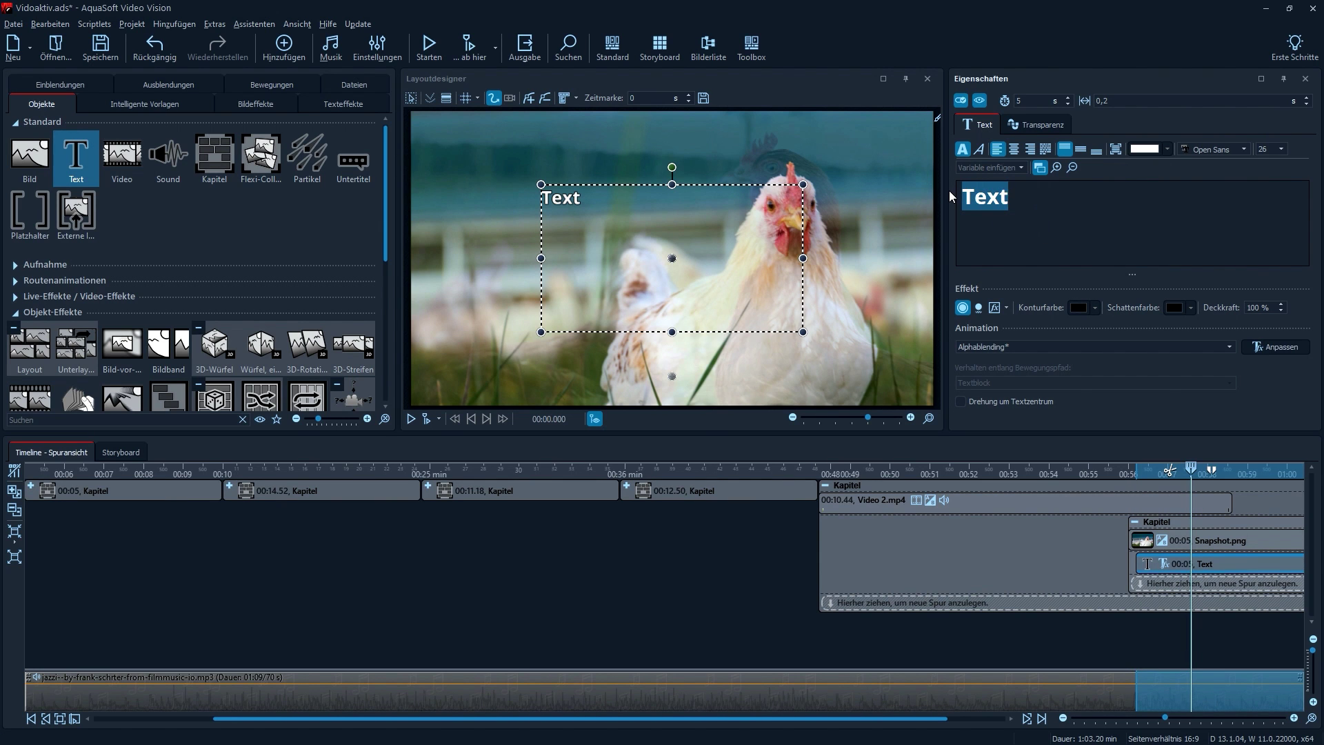
{"action": "type", "text": "Ein schöner Tag geht zu Ende"}
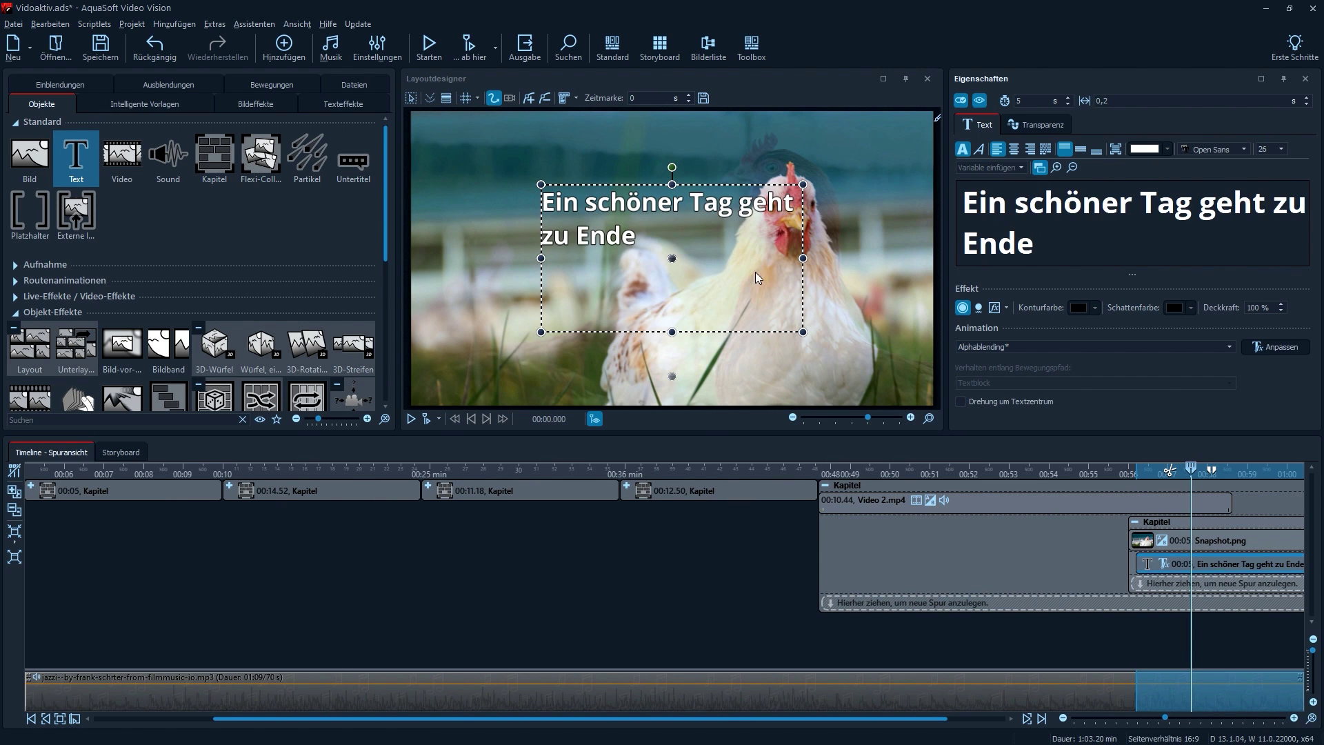
Move the closing text to the upper part of the frame and resize its box to fit a single line
{"action": "left_click", "coordinate": [633, 202]}
{"action": "left_click_drag", "start_coordinate": [633, 202], "coordinate": [524, 151]}
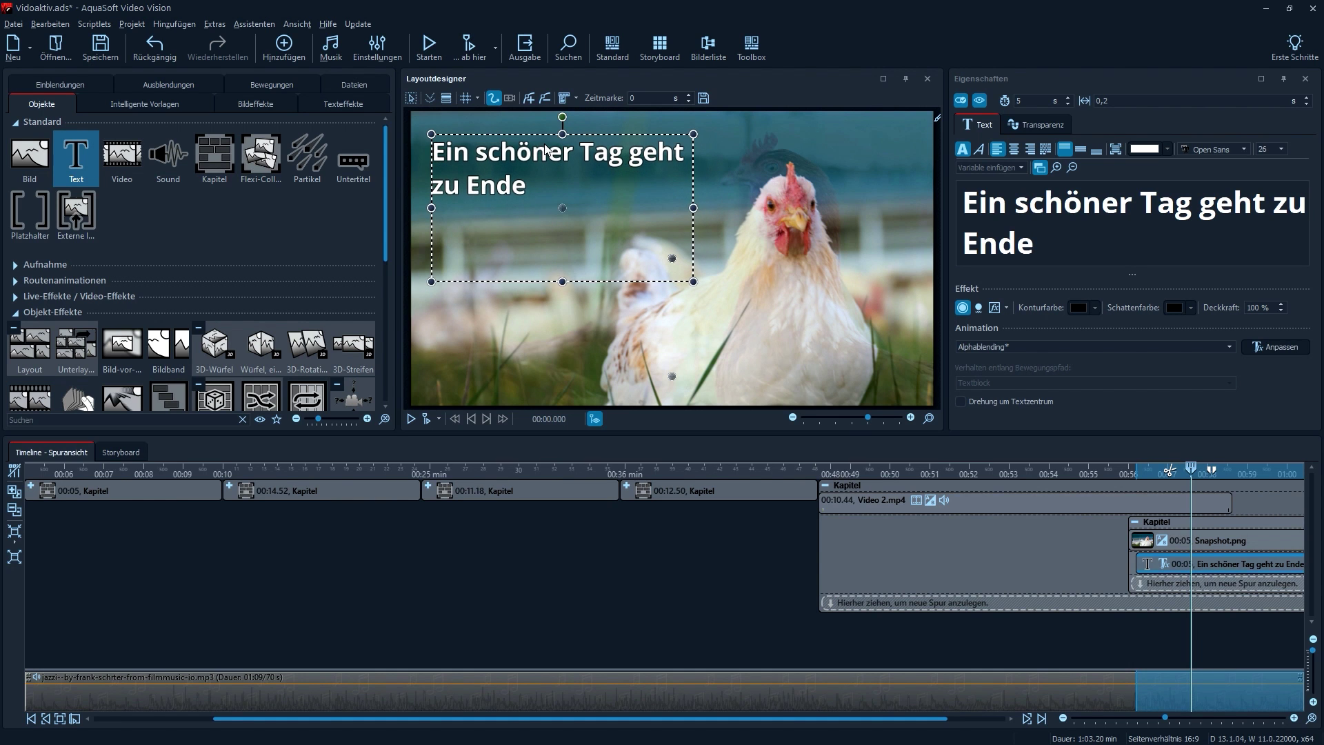
{"action": "left_click_drag", "start_coordinate": [696, 207], "coordinate": [821, 206]}
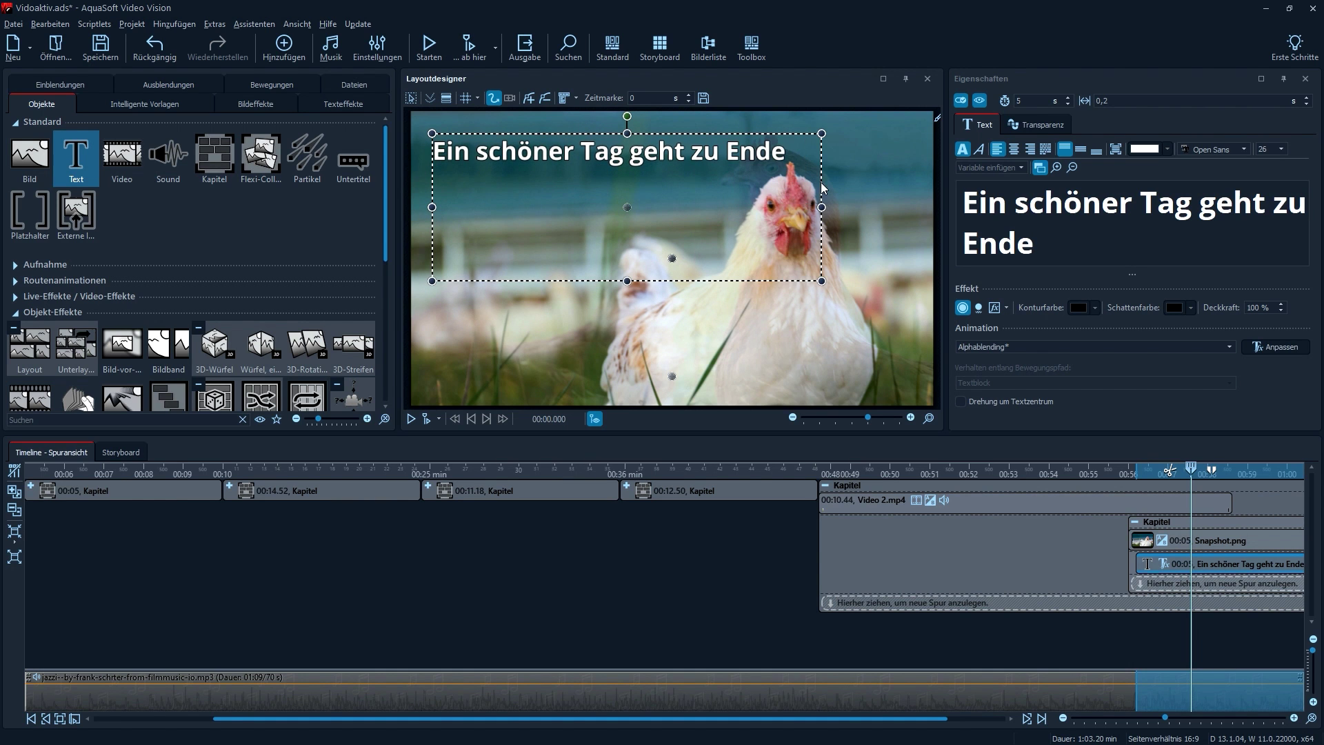
{"action": "left_click_drag", "start_coordinate": [626, 281], "coordinate": [655, 151]}
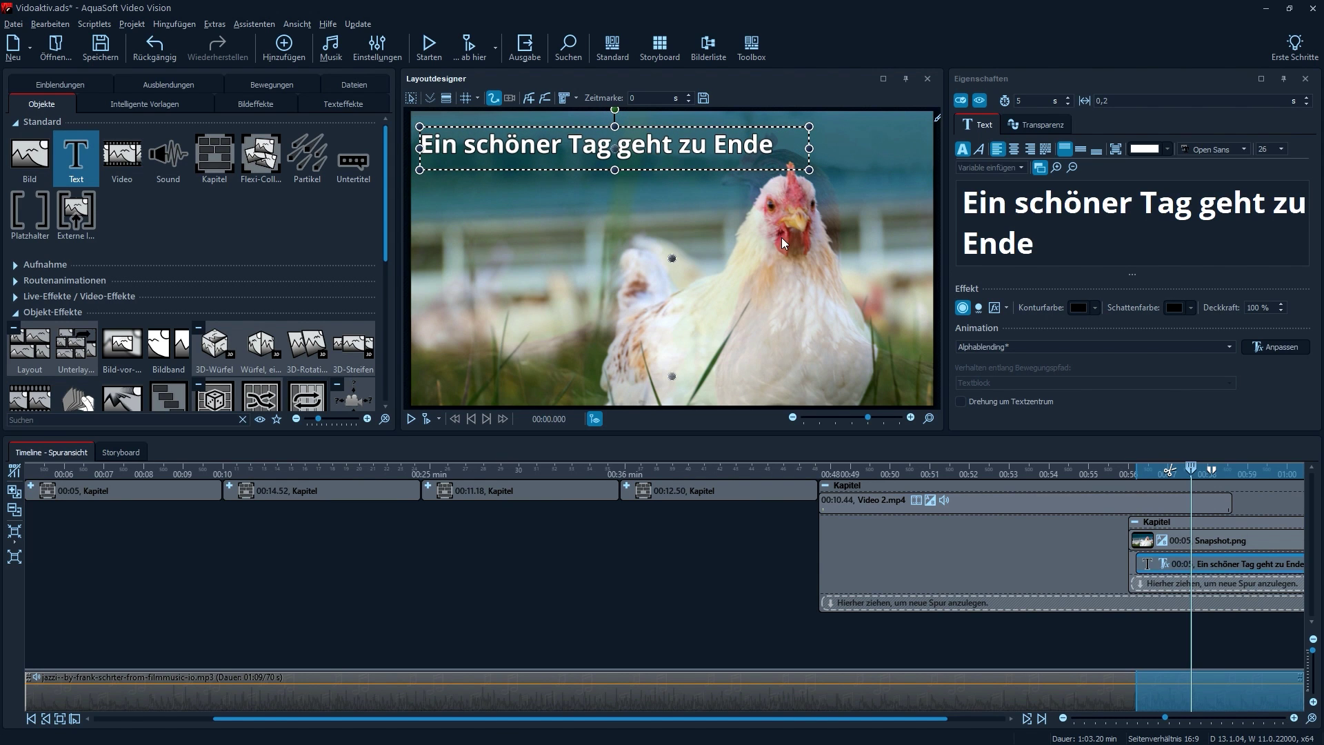
Replace the closing text's contour effect with a shadow and apply the "Wort für Wort, zufällig" animation
{"action": "left_click", "coordinate": [965, 316]}
{"action": "left_click", "coordinate": [978, 310]}
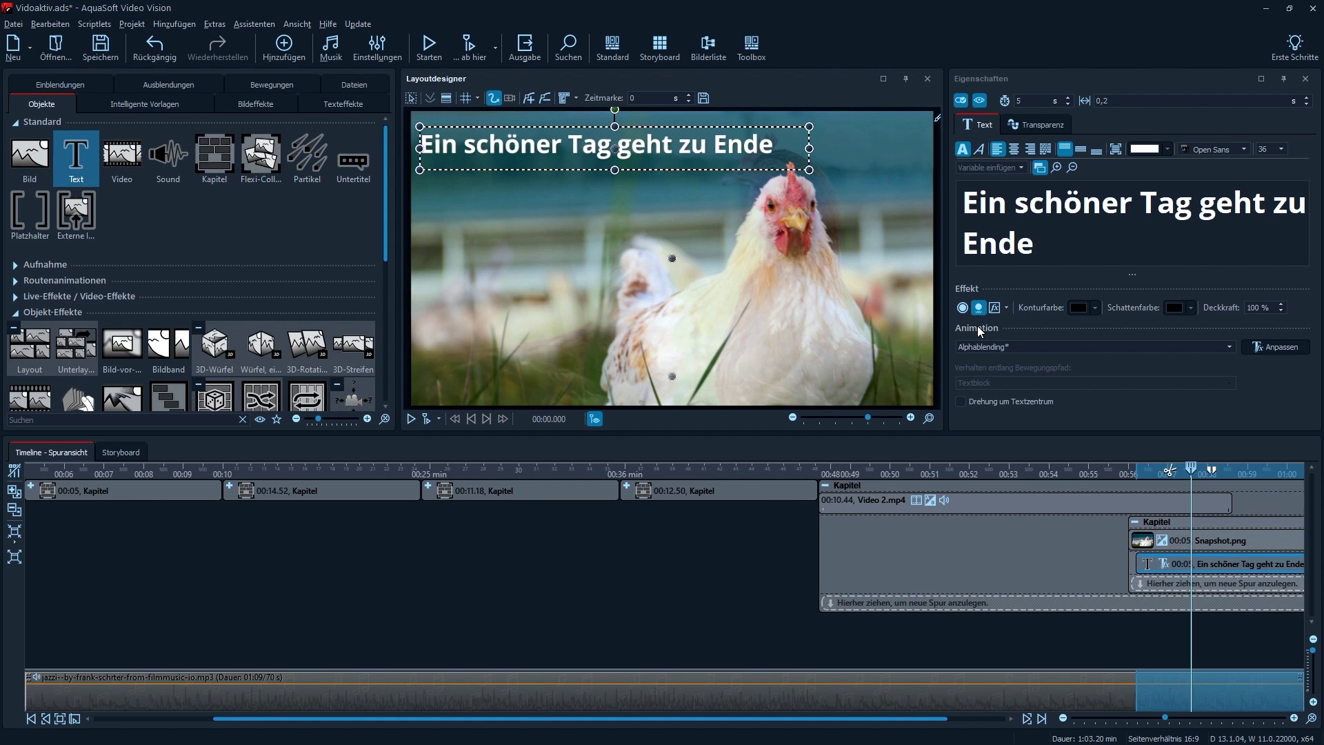
{"action": "left_click", "coordinate": [1230, 347]}
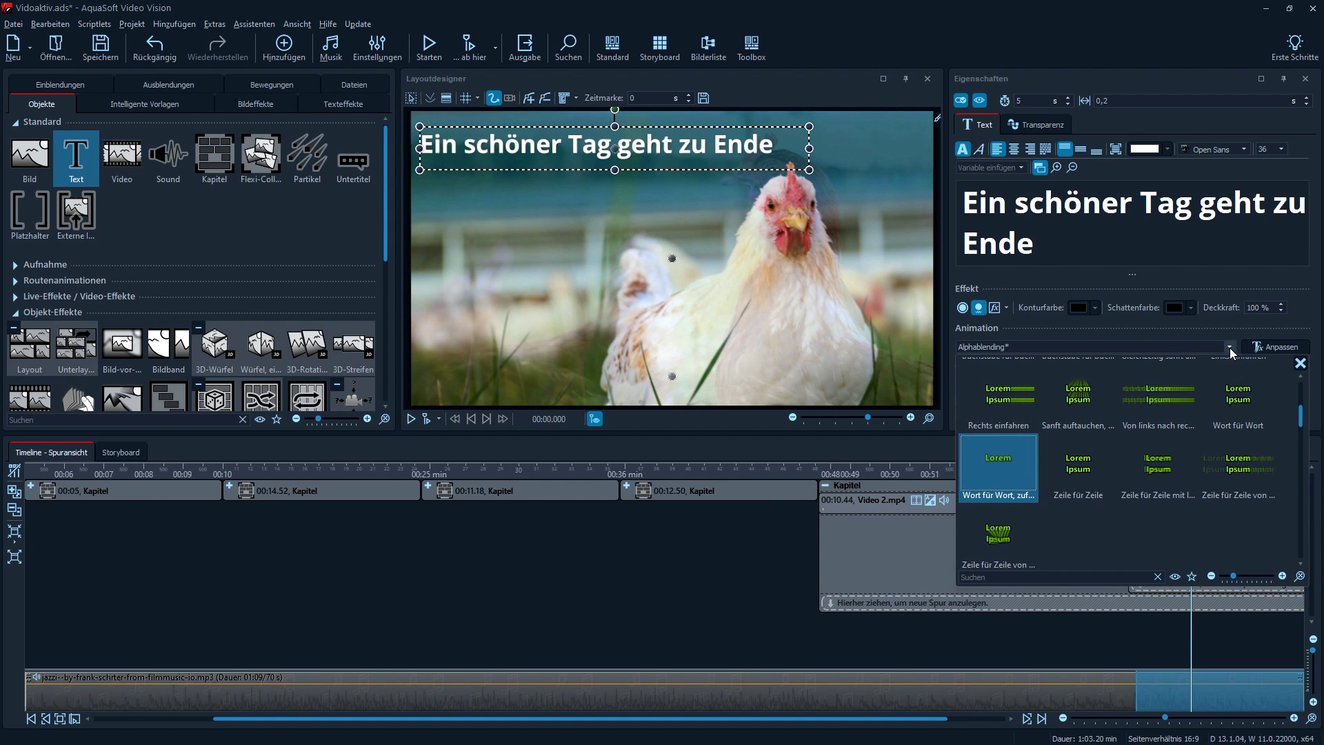
{"action": "left_click", "coordinate": [1001, 473]}
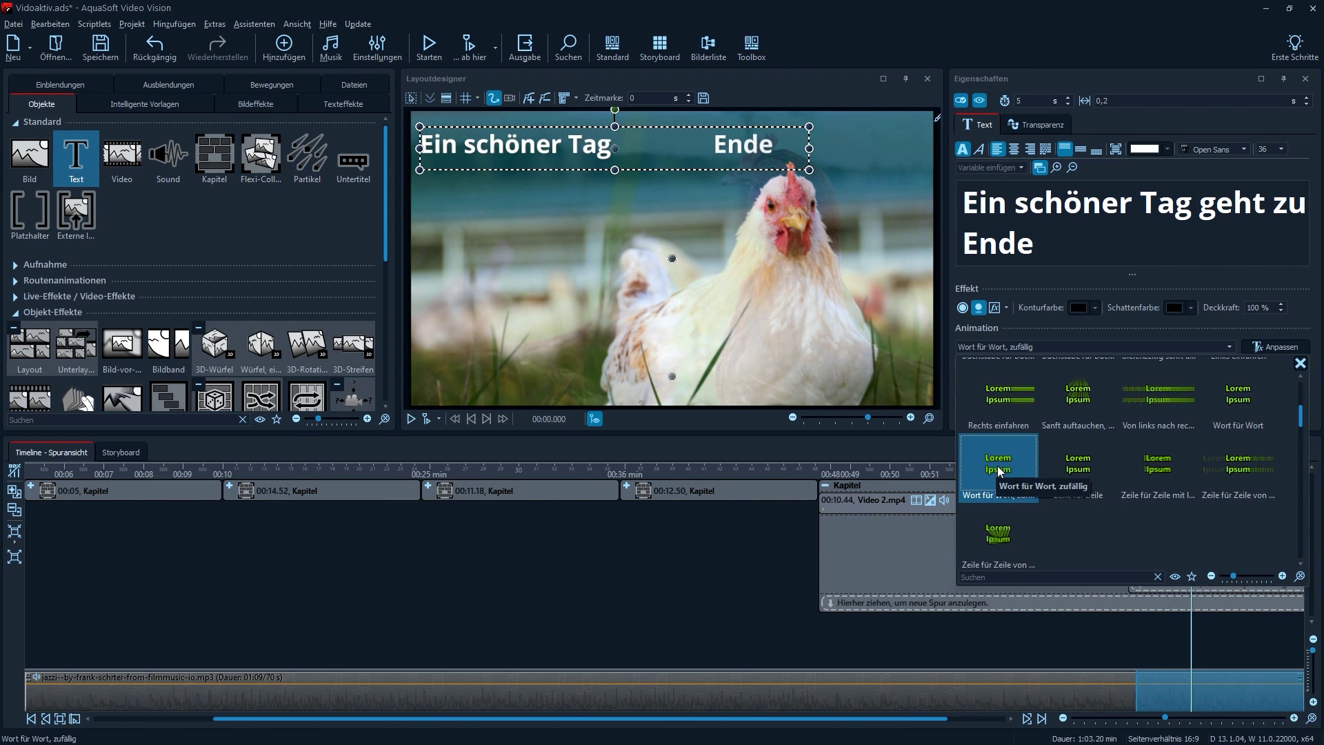
{"action": "left_click", "coordinate": [1000, 472]}
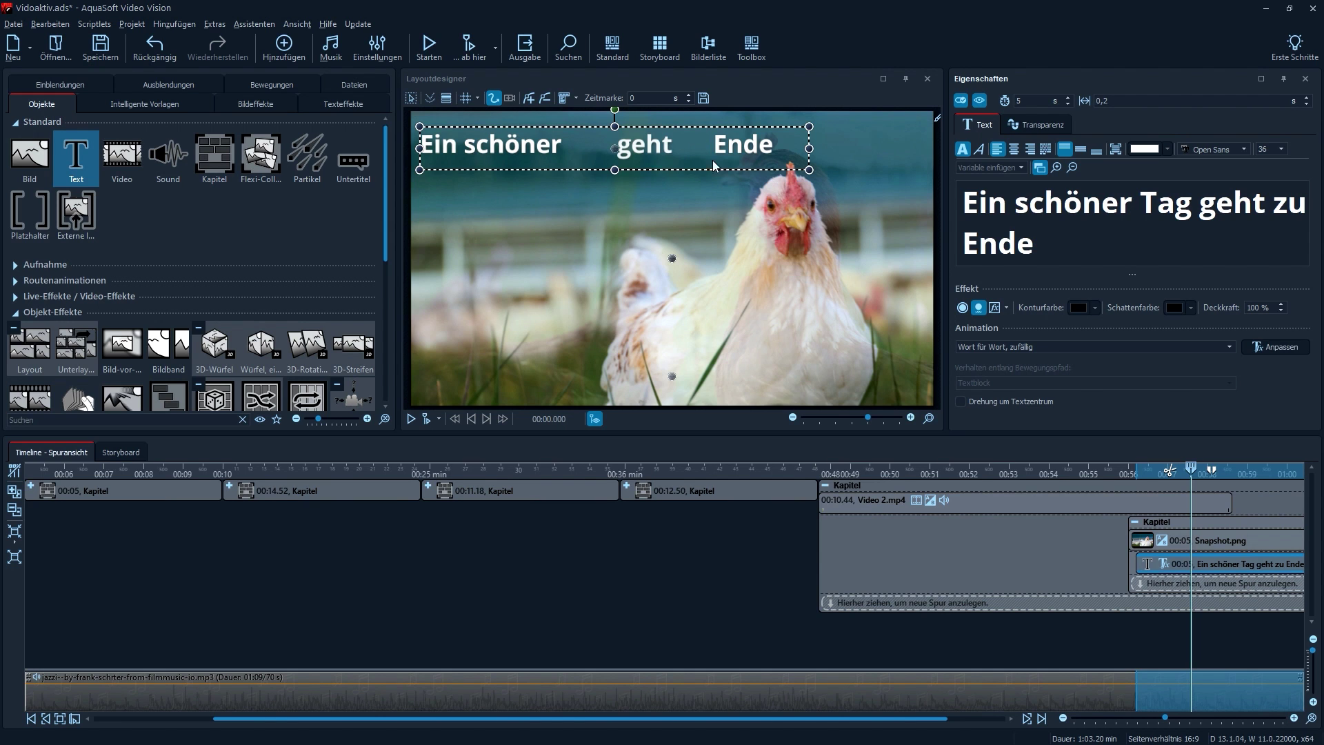
Customise the text animation's Einblendung by disabling Zufällige Reihenfolge and setting Rotationszentrum to Links
{"action": "left_click", "coordinate": [1278, 348]}
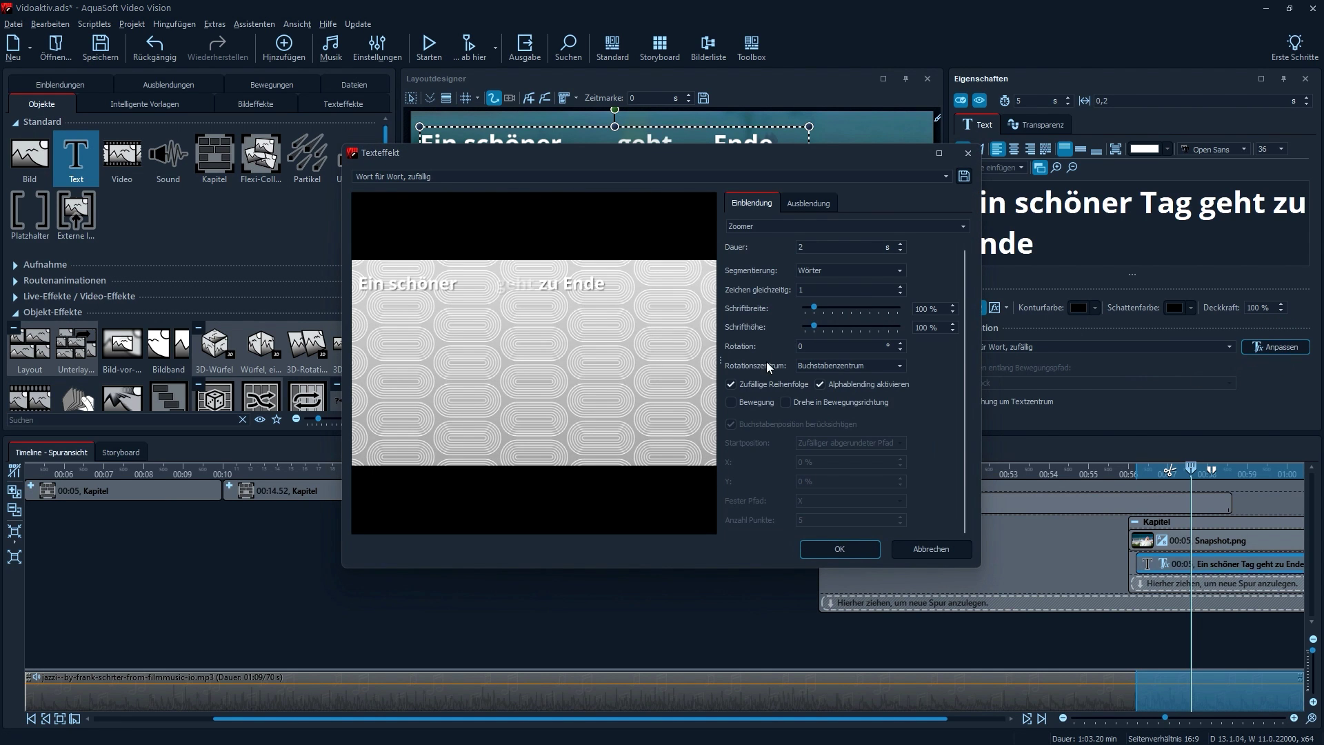
{"action": "left_click", "coordinate": [743, 387]}
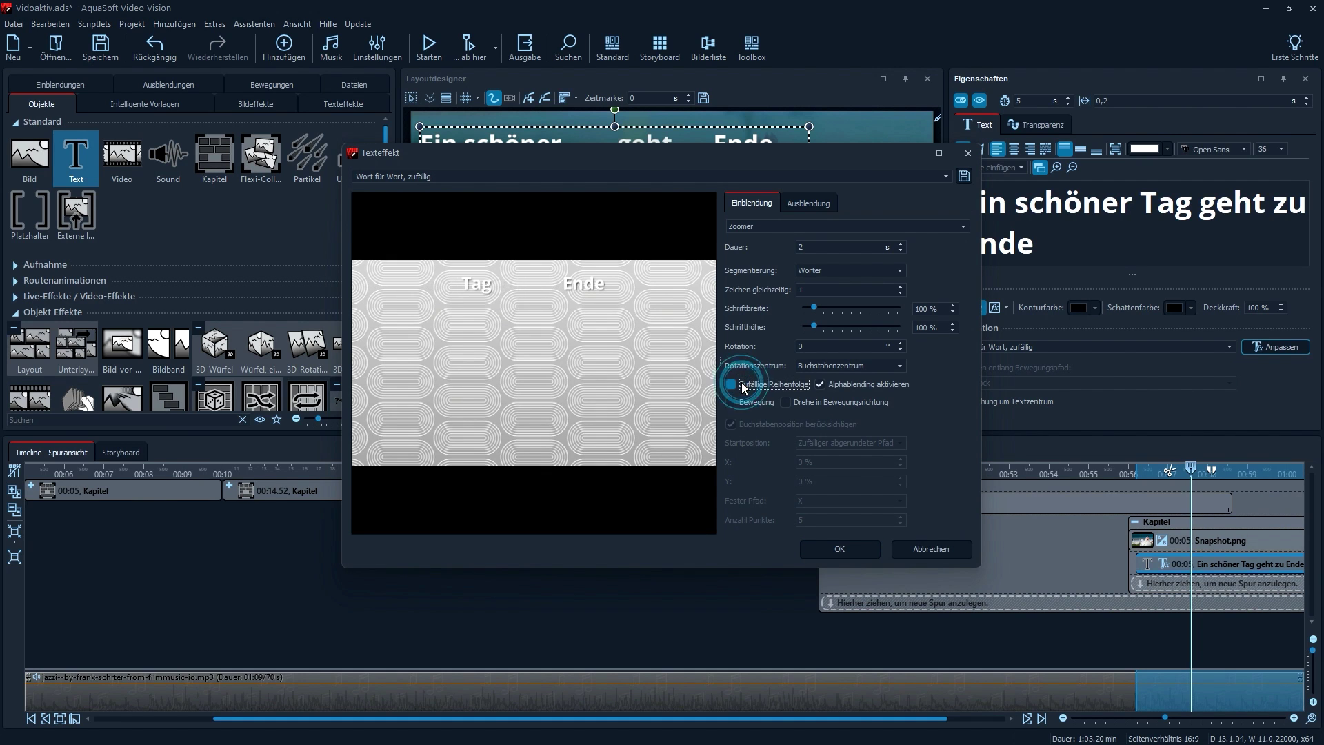
{"action": "left_click", "coordinate": [895, 367]}
{"action": "left_click", "coordinate": [882, 388]}
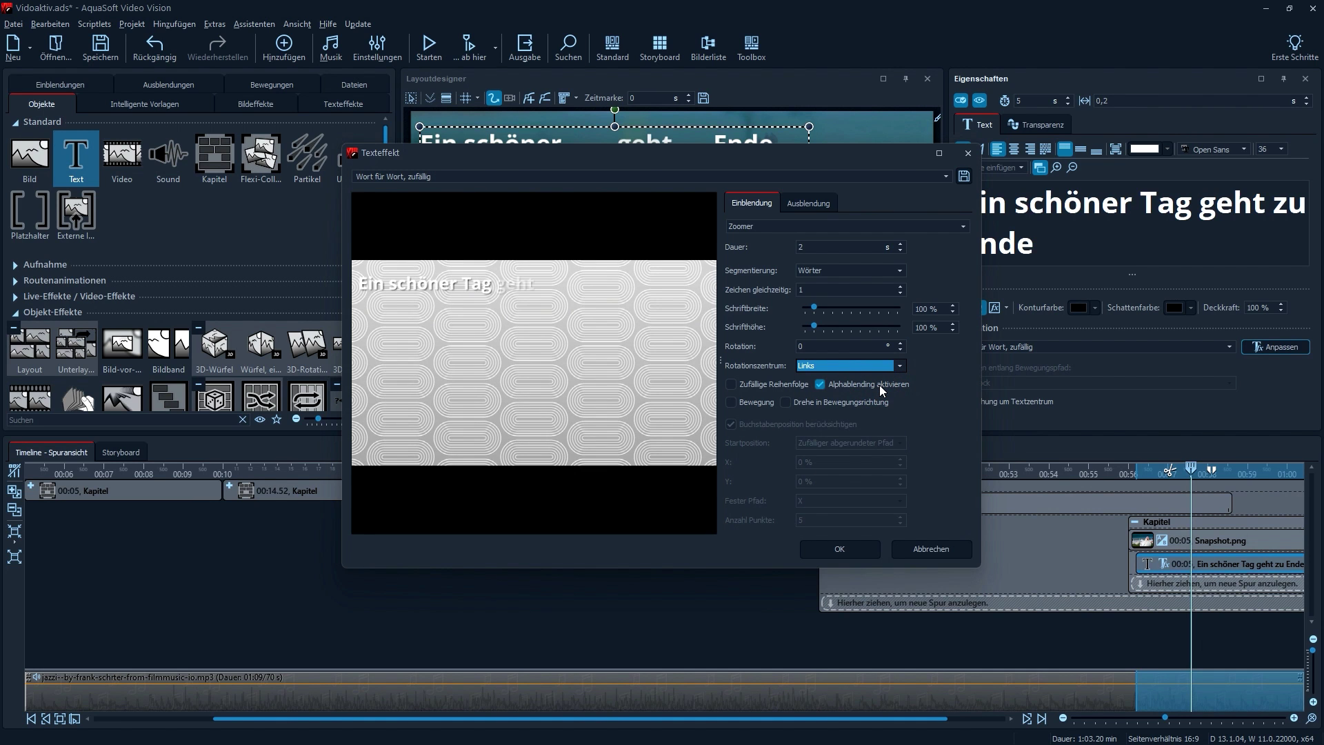
{"action": "left_click", "coordinate": [839, 550]}
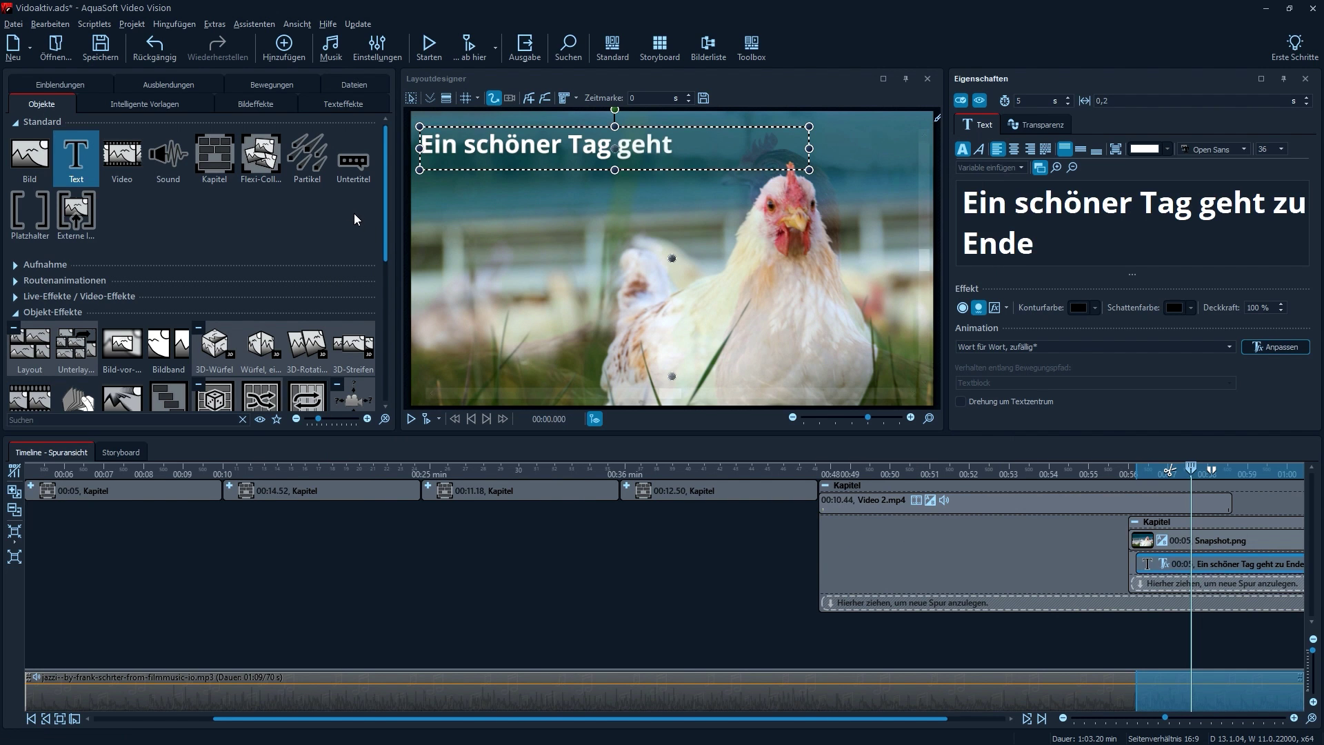
Add a Partikel object beneath the closing text, using the EI PNG from Downloads as its image
{"action": "left_click", "coordinate": [307, 163]}
{"action": "mouse_move", "coordinate": [307, 163]}
{"action": "left_mouse_down"}
{"action": "mouse_move", "coordinate": [434, 284]}
{"action": "mouse_move", "coordinate": [663, 400]}
{"action": "mouse_move", "coordinate": [1162, 585]}
{"action": "left_mouse_up"}
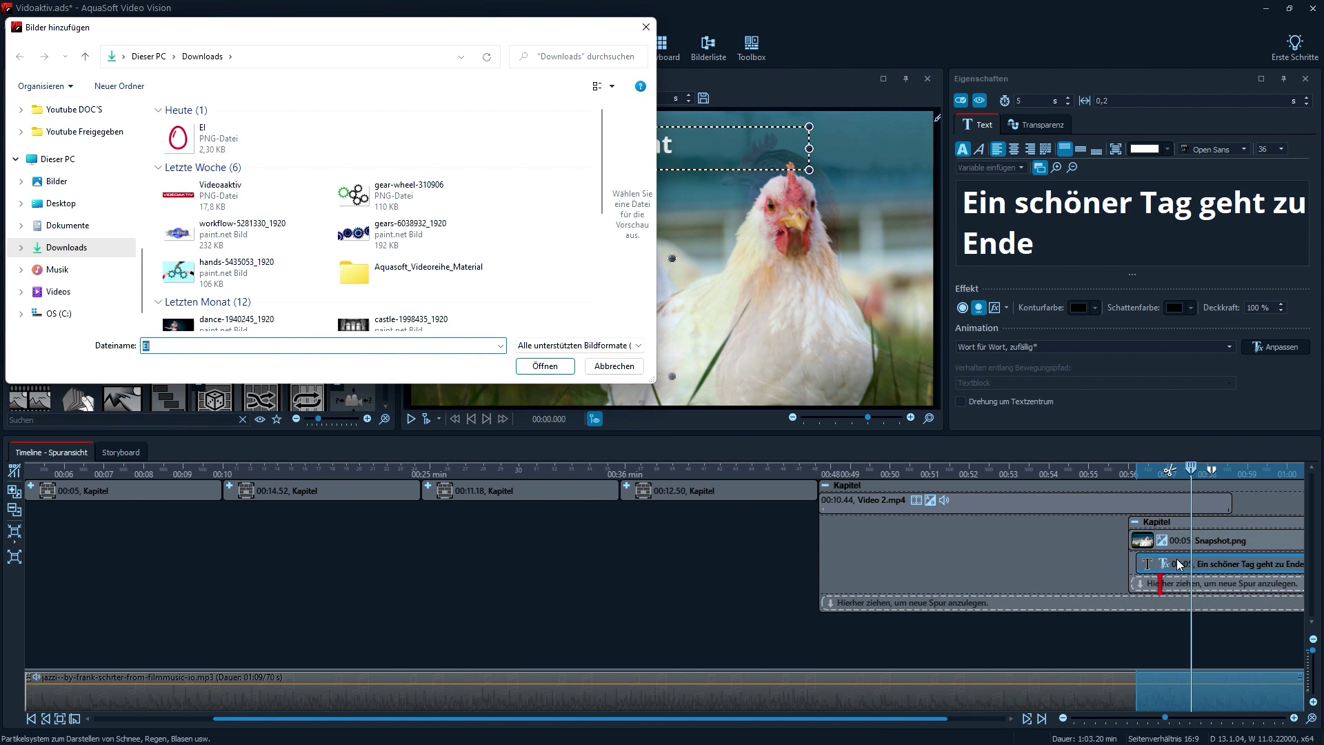
{"action": "left_click", "coordinate": [198, 142]}
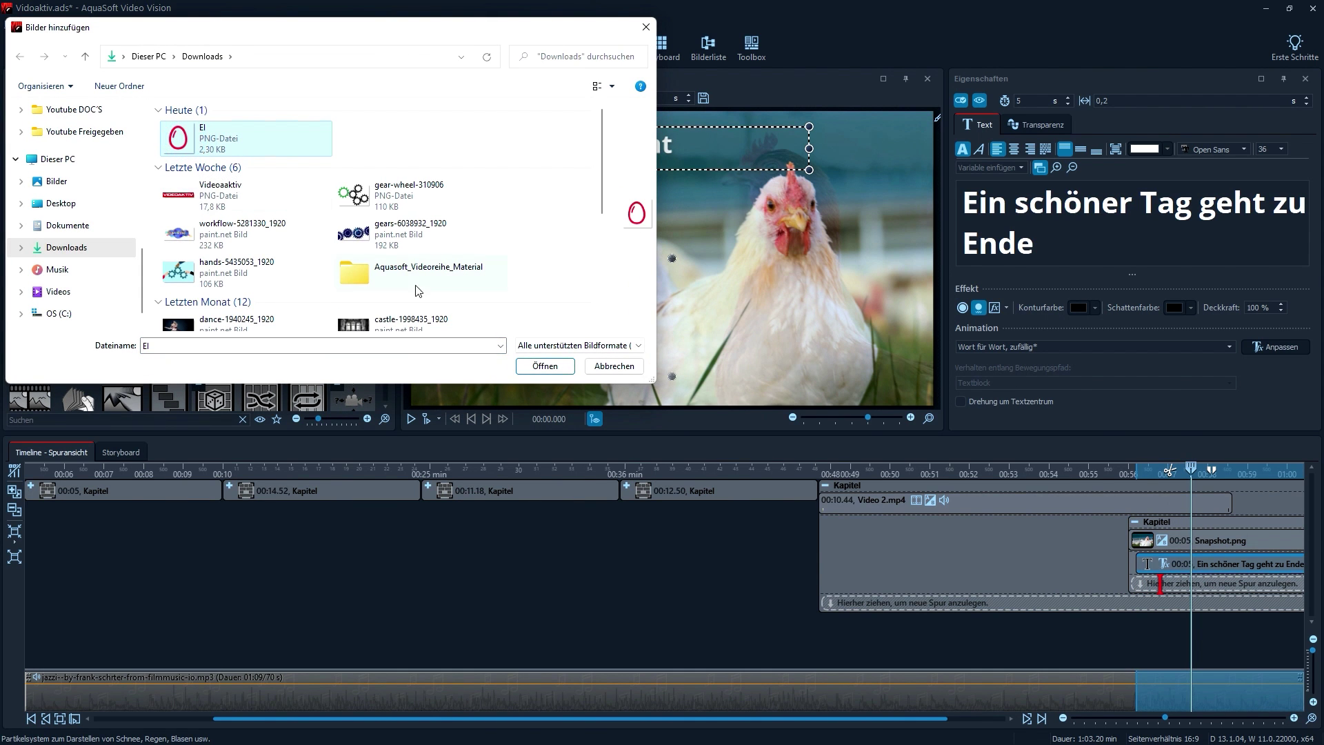
{"action": "left_click", "coordinate": [526, 367]}
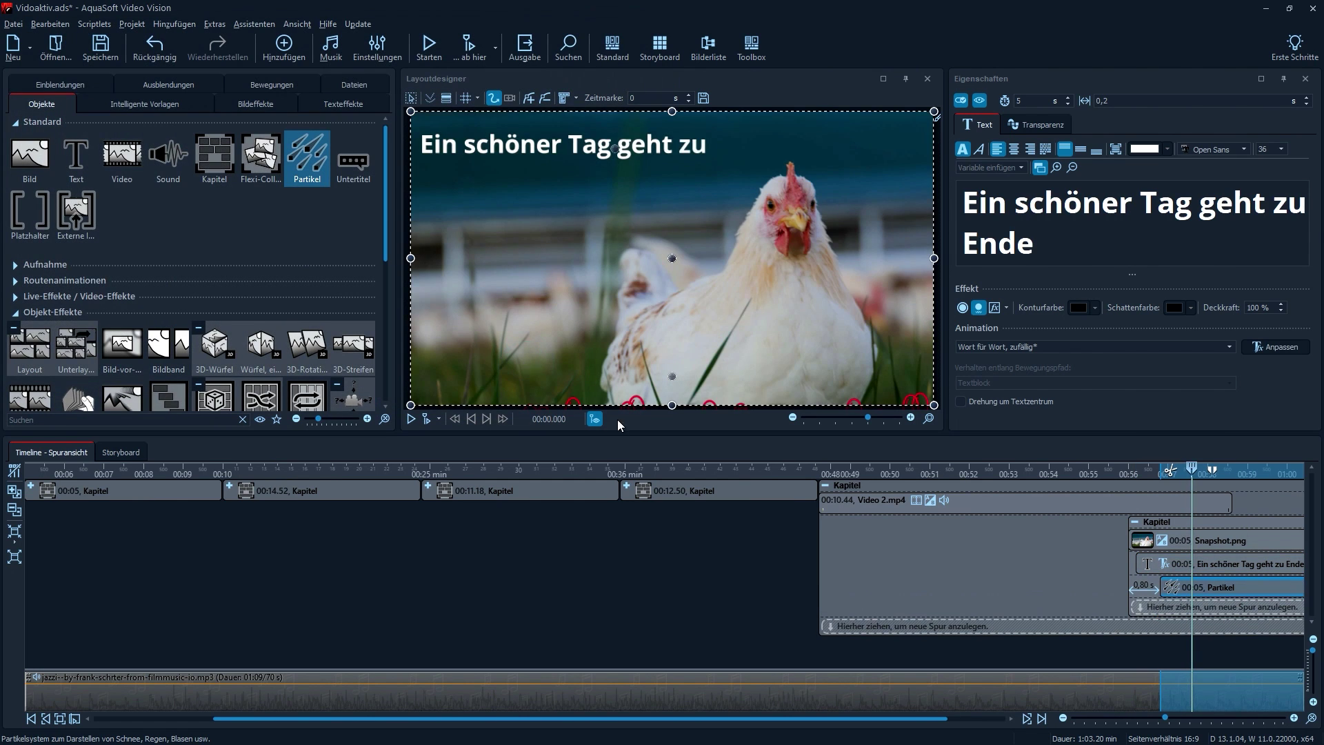
Preview the ending with the snapshot, closing text and egg particles, starting from about 00:54
{"action": "left_click_drag", "start_coordinate": [1191, 469], "coordinate": [1057, 470]}
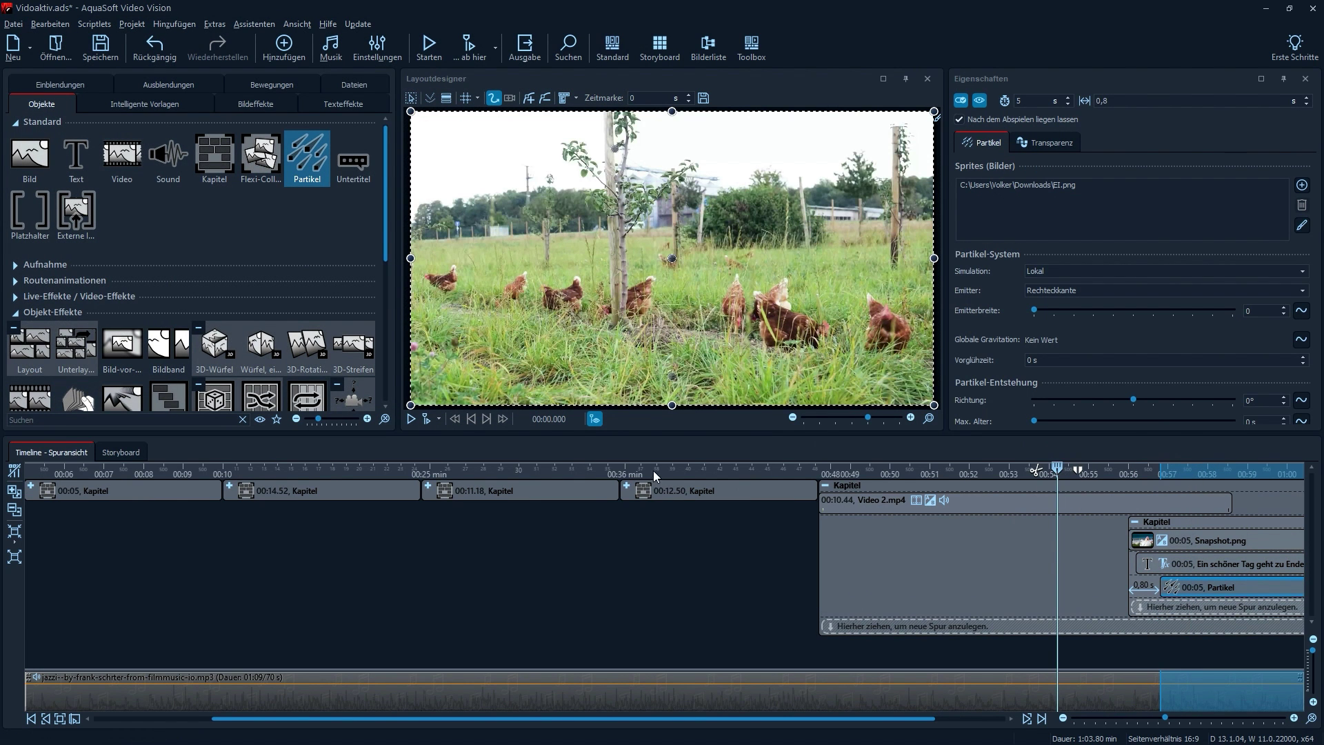
{"action": "left_click", "coordinate": [426, 418]}
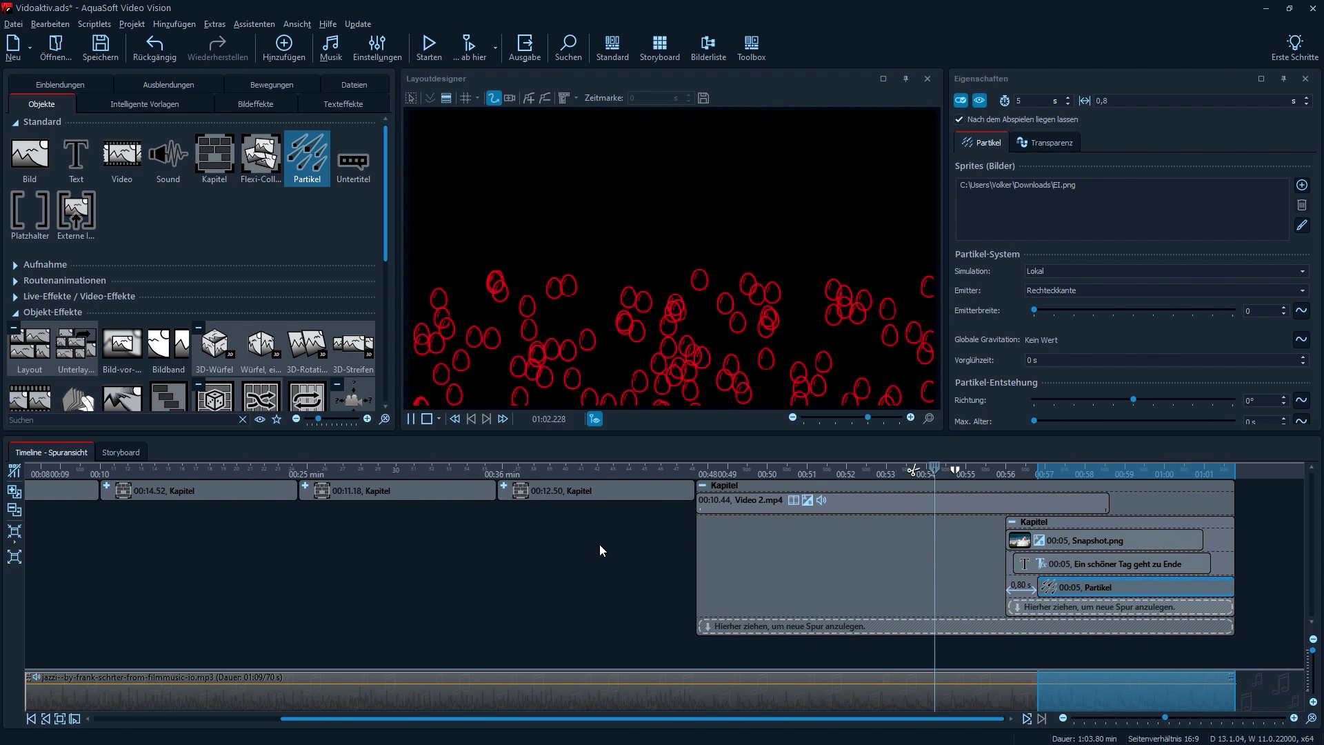
{"action": "left_click", "coordinate": [431, 418]}
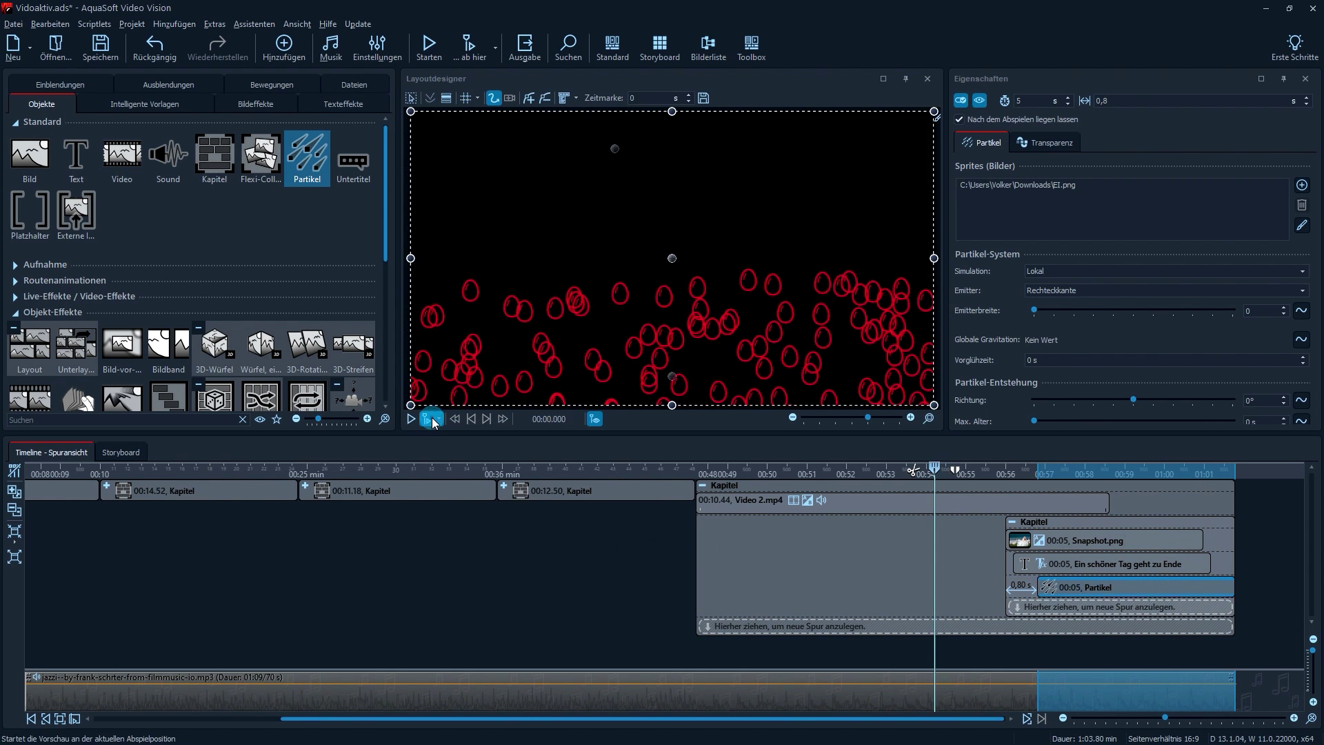
{"action": "left_click", "coordinate": [431, 417]}
{"action": "left_click", "coordinate": [929, 573]}
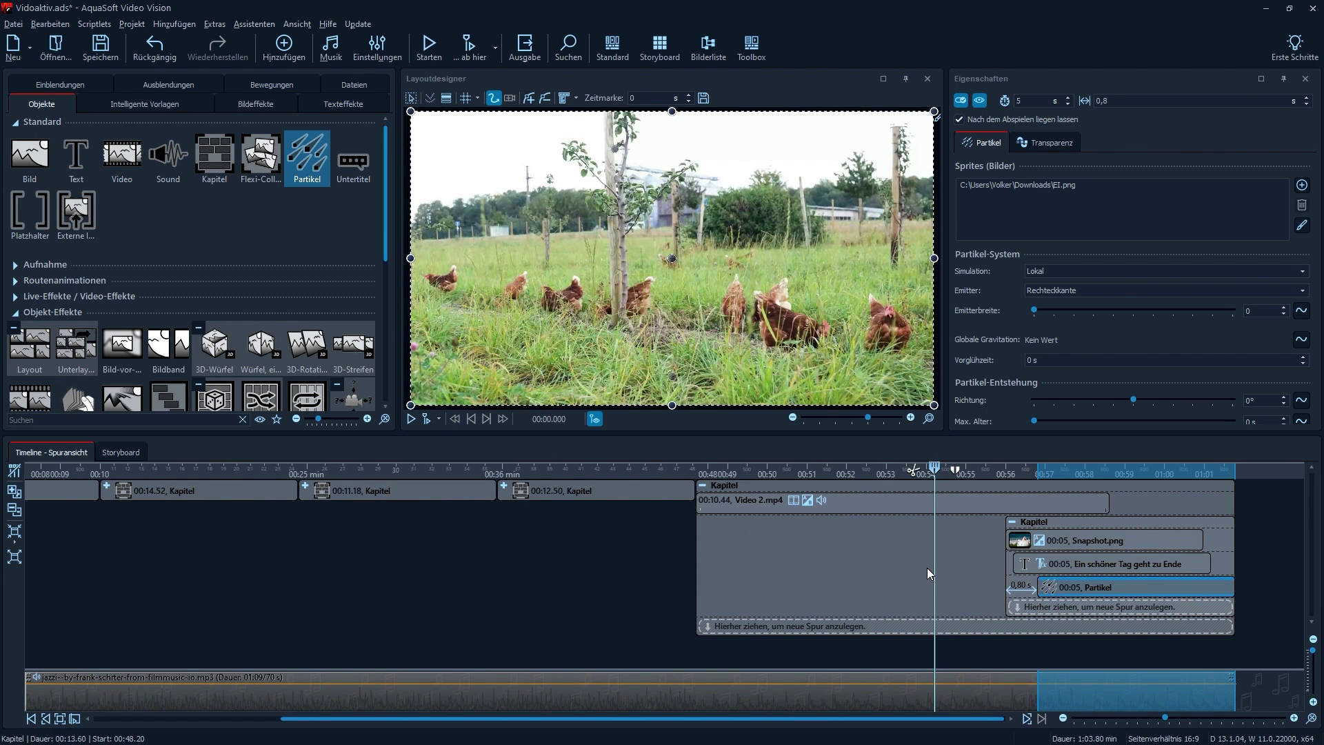
Collapse the final chapter, and expand and re-collapse all chapters in the timeline
{"action": "left_click", "coordinate": [927, 569]}
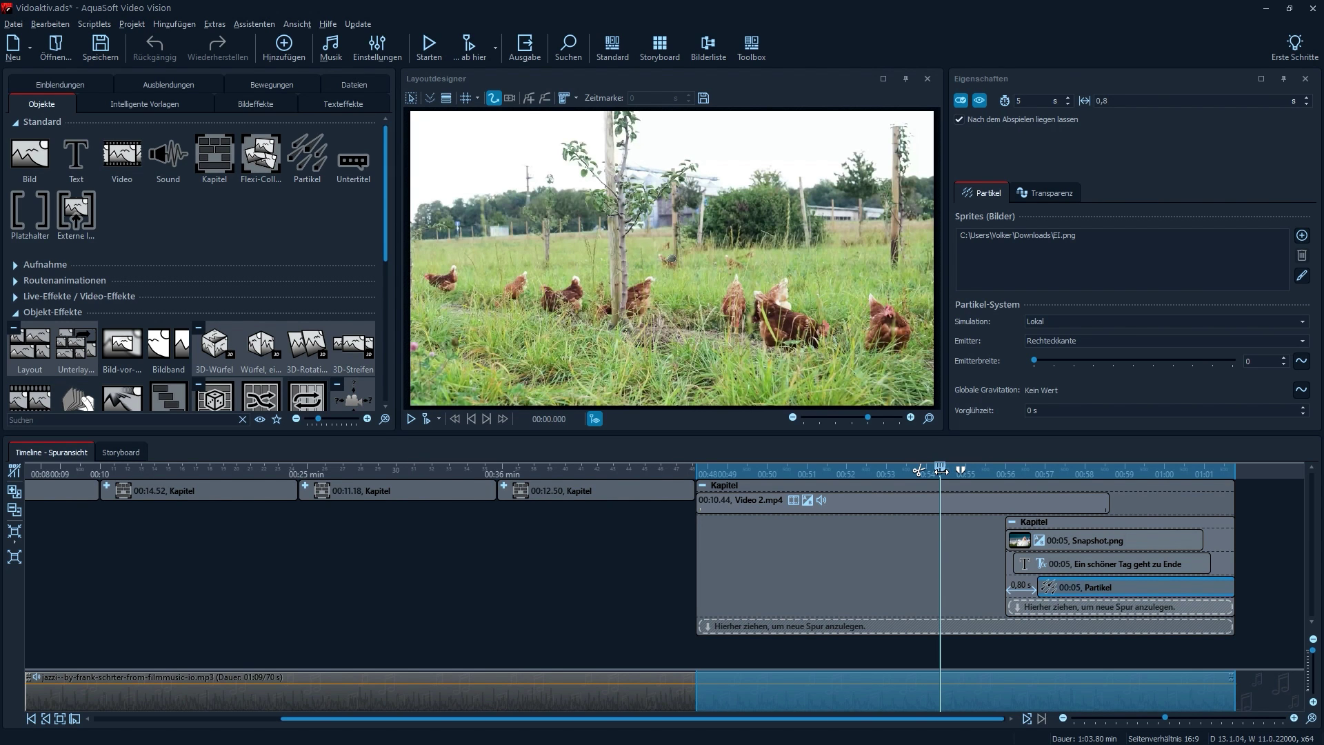
{"action": "left_click", "coordinate": [702, 485]}
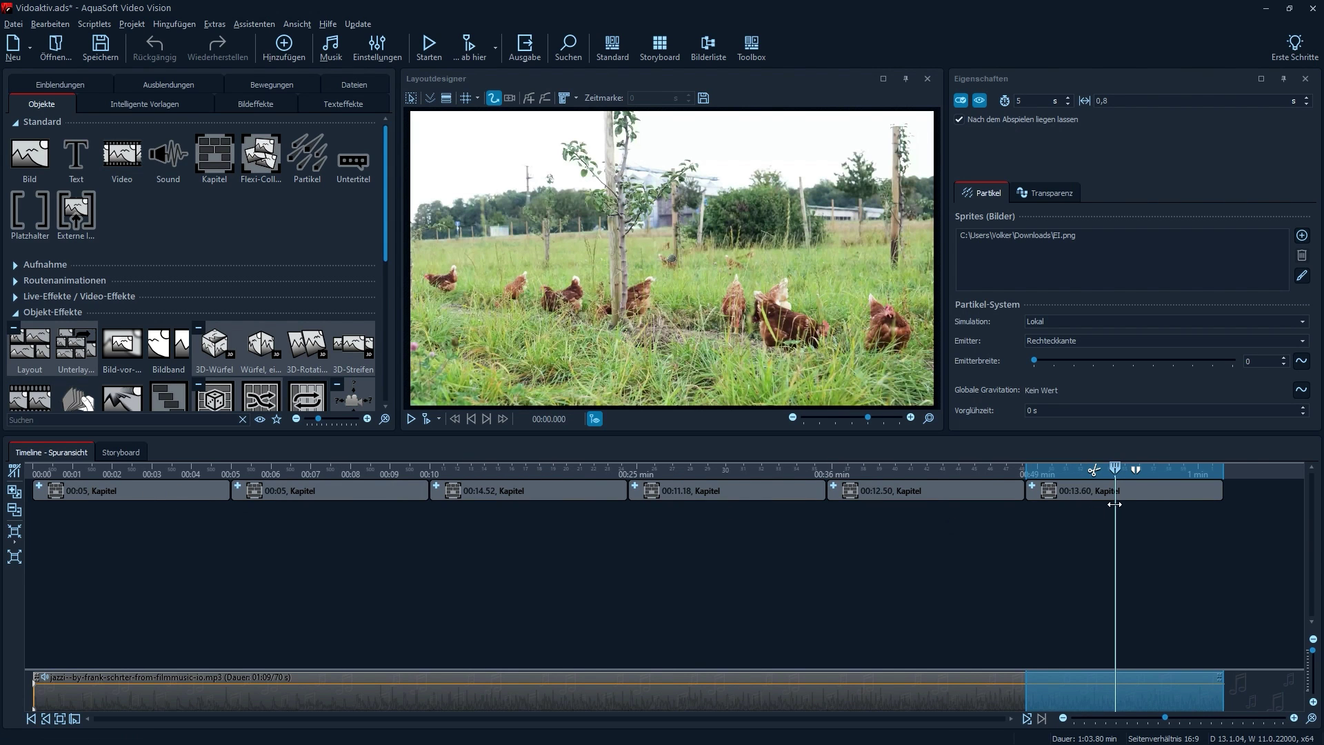
{"action": "left_click", "coordinate": [13, 498]}
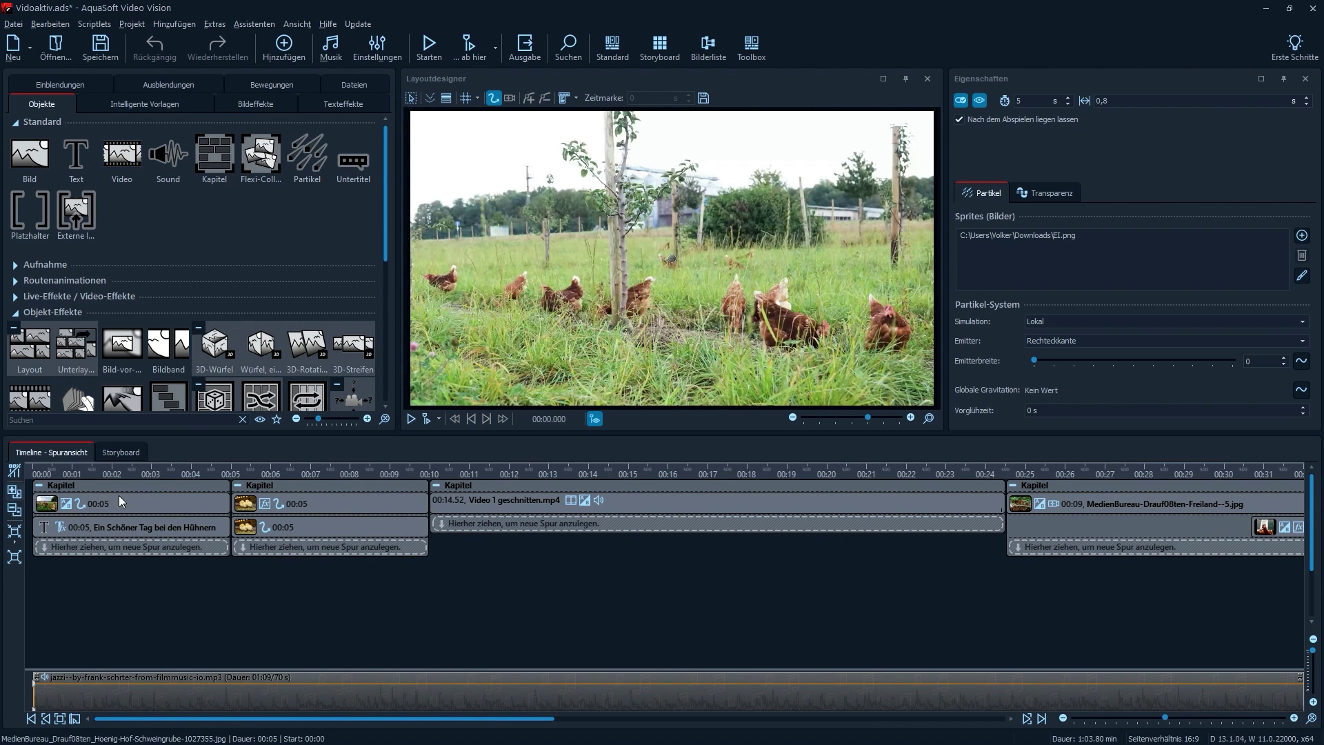
{"action": "left_click", "coordinate": [15, 511]}
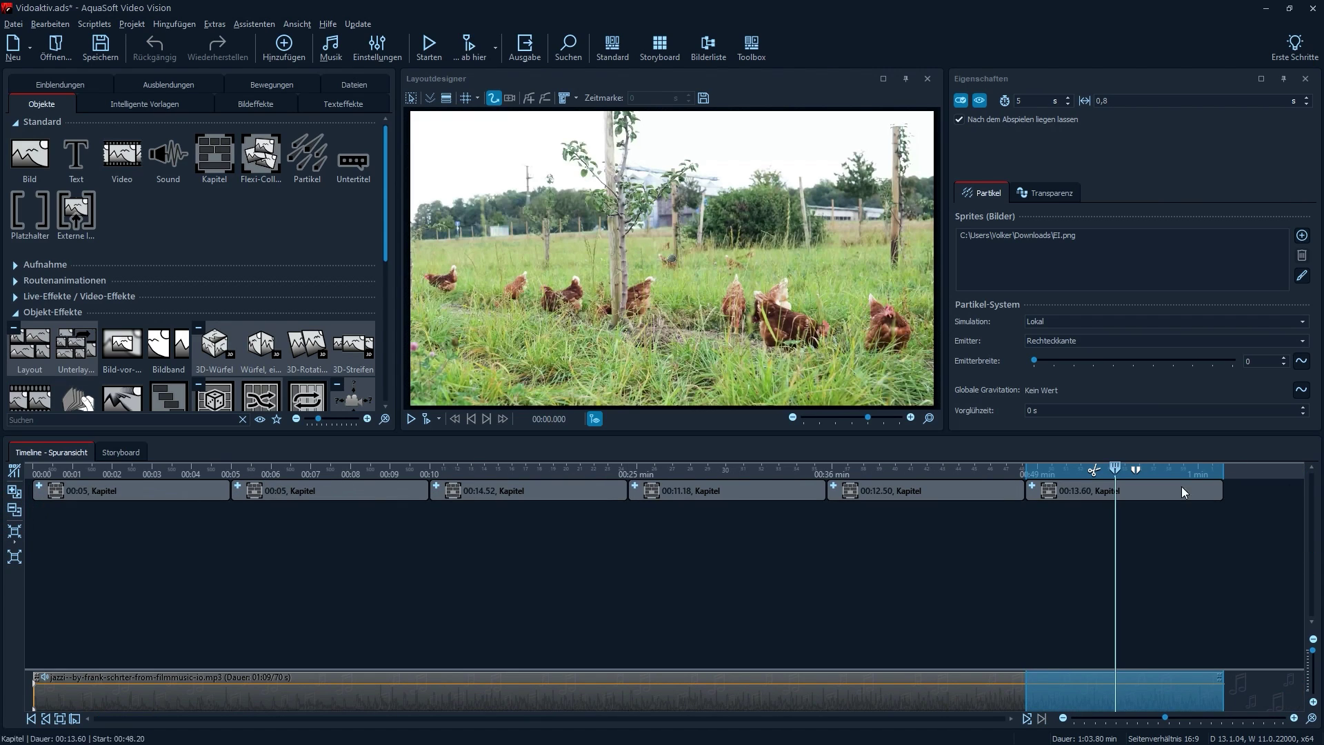